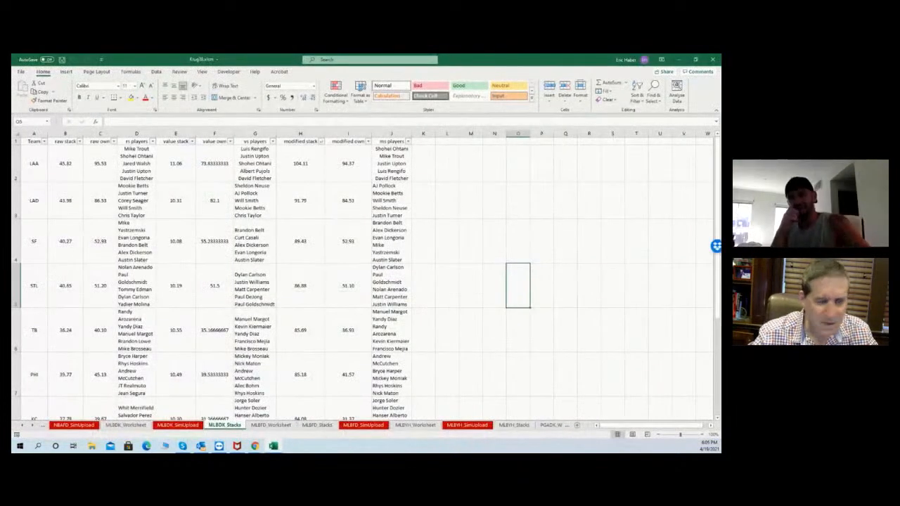
Show the MLBDK_Worksheet sheet to review the DraftKings baseball projections, value scores and ownership.
left_click(126, 425)
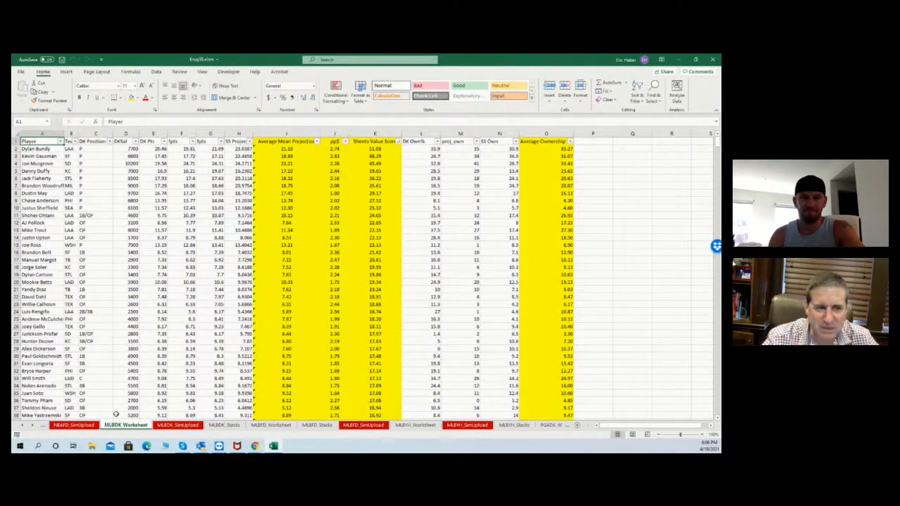
left_click(662, 186)
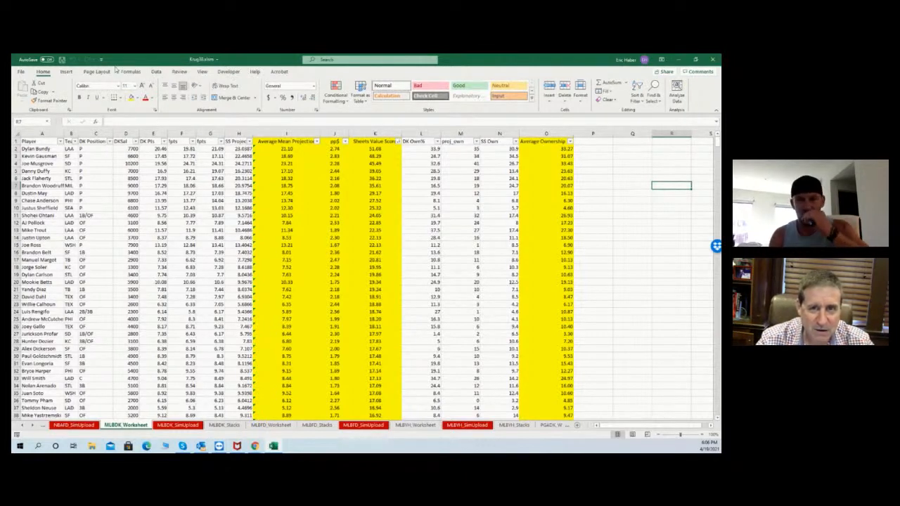
Save the DraftKings NBA projections CSV as NBADK2.csv in the KrugNBA folder, replacing the existing file, and minimize its window.
key("alt+Tab")
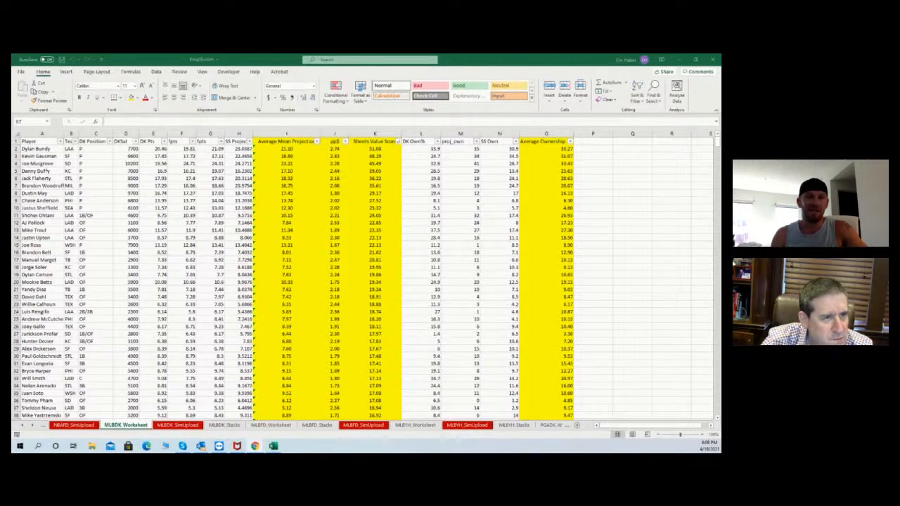
key("alt+Tab")
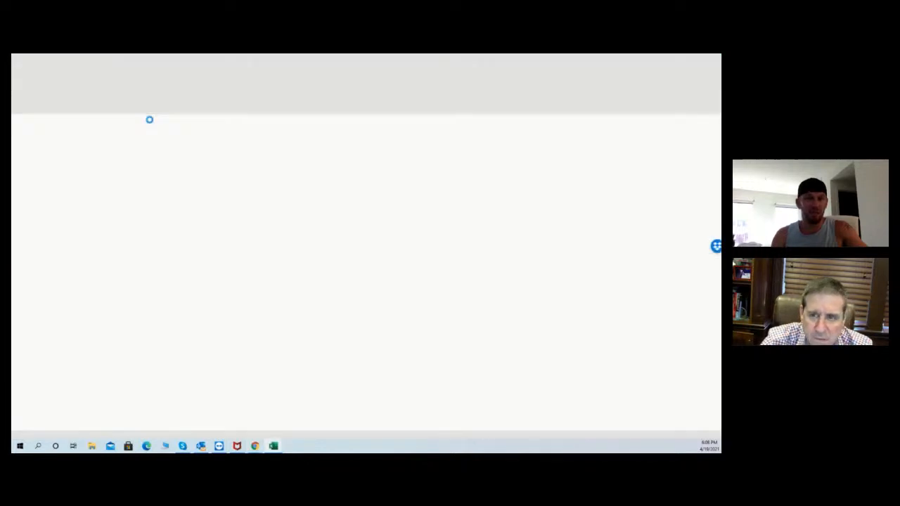
left_click(22, 72)
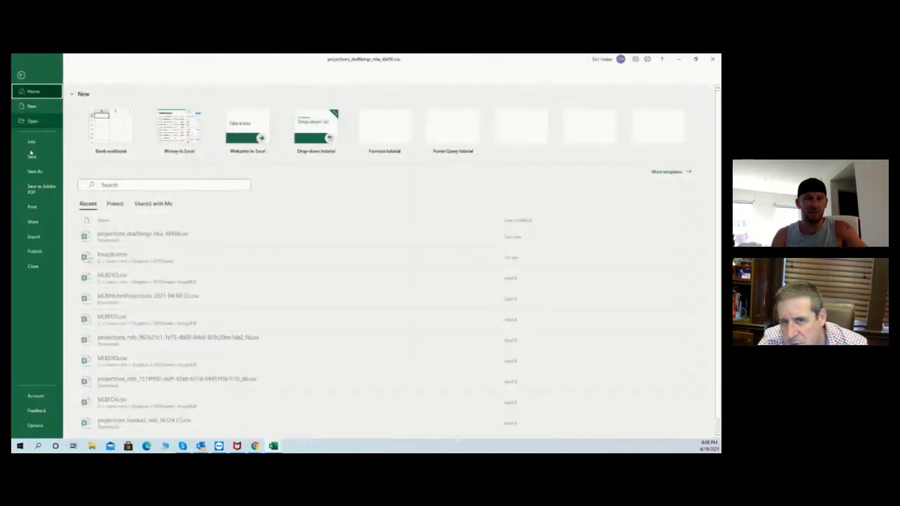
left_click(35, 171)
left_click(101, 107)
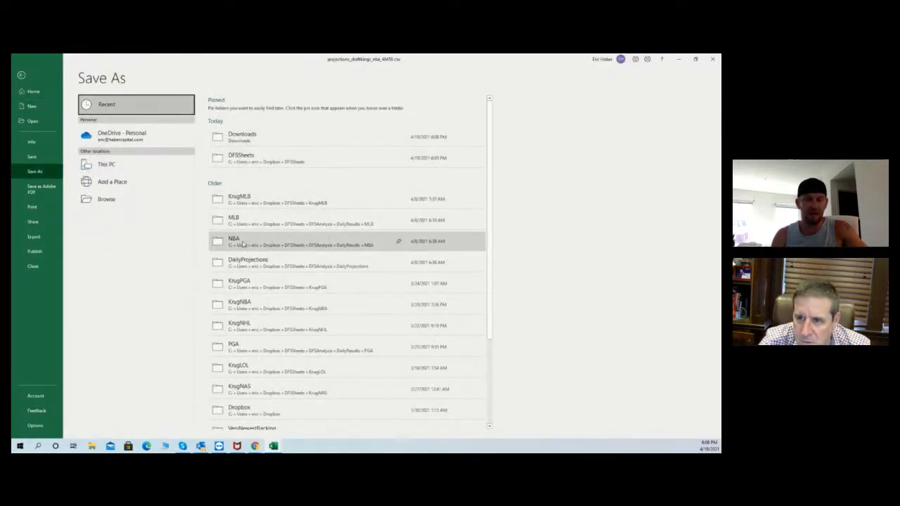
left_click(255, 301)
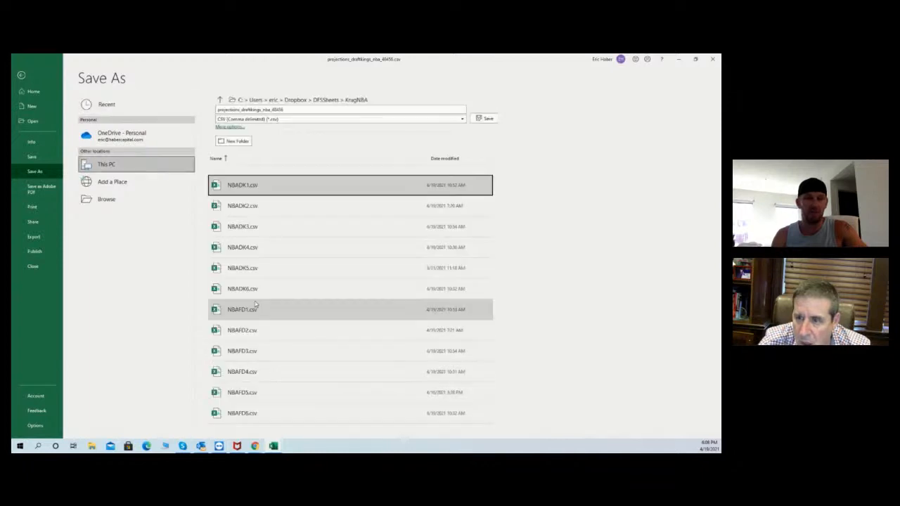
left_click(366, 206)
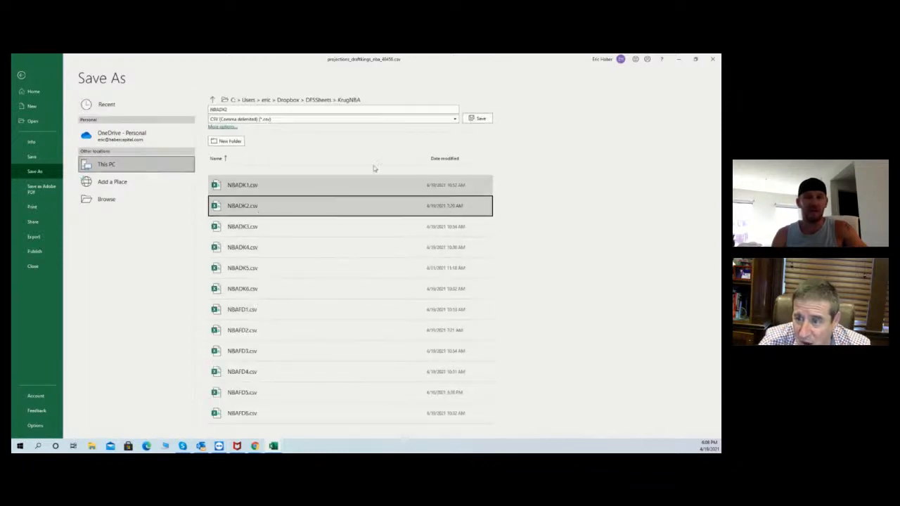
left_click(479, 118)
left_click(366, 279)
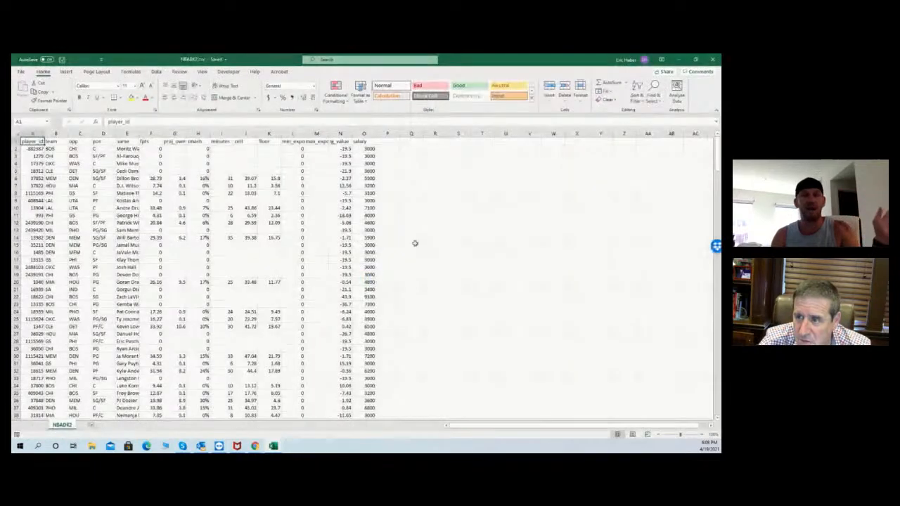
left_click(680, 60)
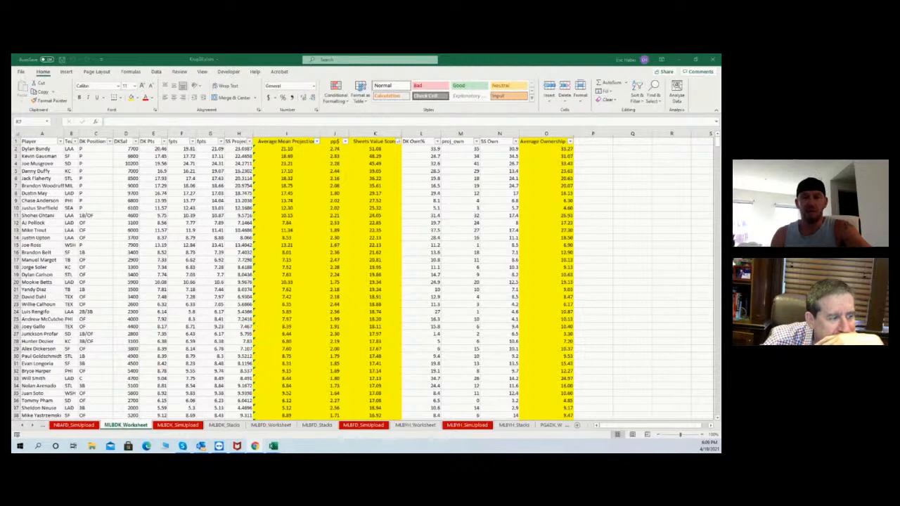
Save the FanDuel NBA projections CSV as NBAFD2.csv in the KrugNBA folder, replacing the existing file, and minimize its window.
left_click(671, 185)
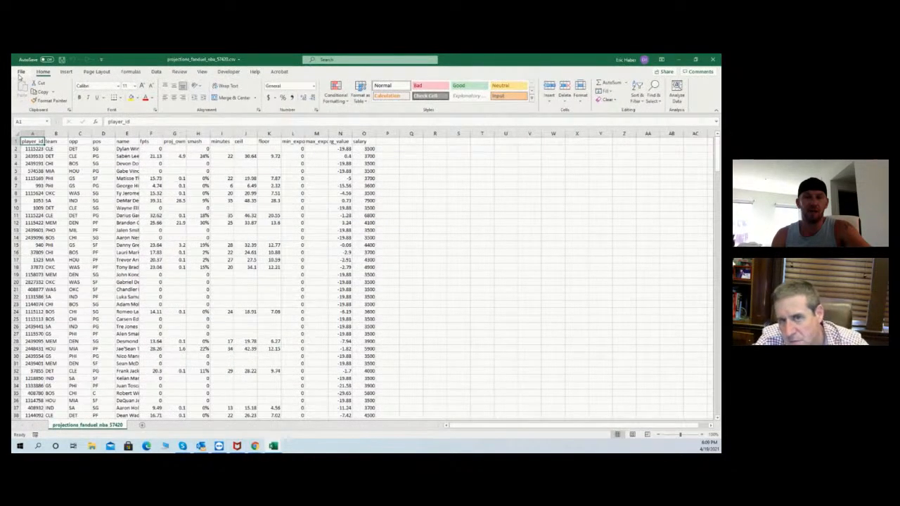
left_click(21, 73)
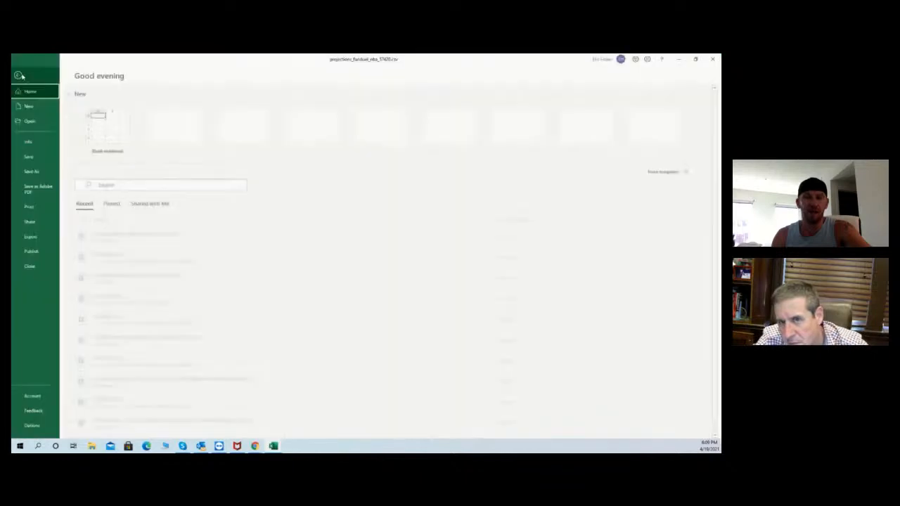
left_click(34, 171)
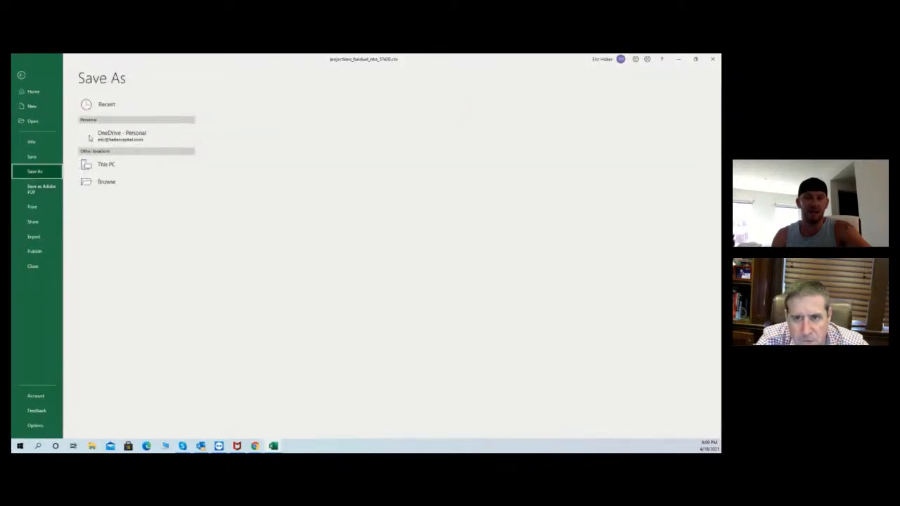
left_click(105, 110)
left_click(241, 157)
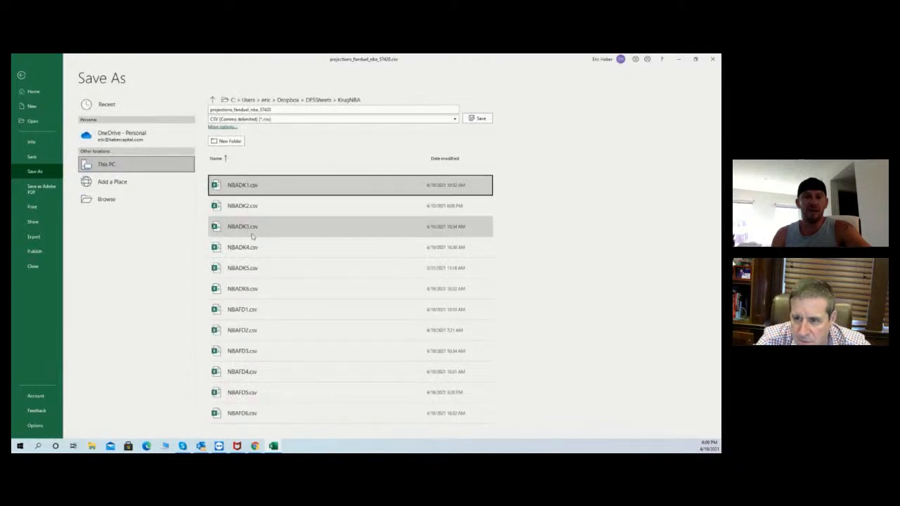
left_click(244, 329)
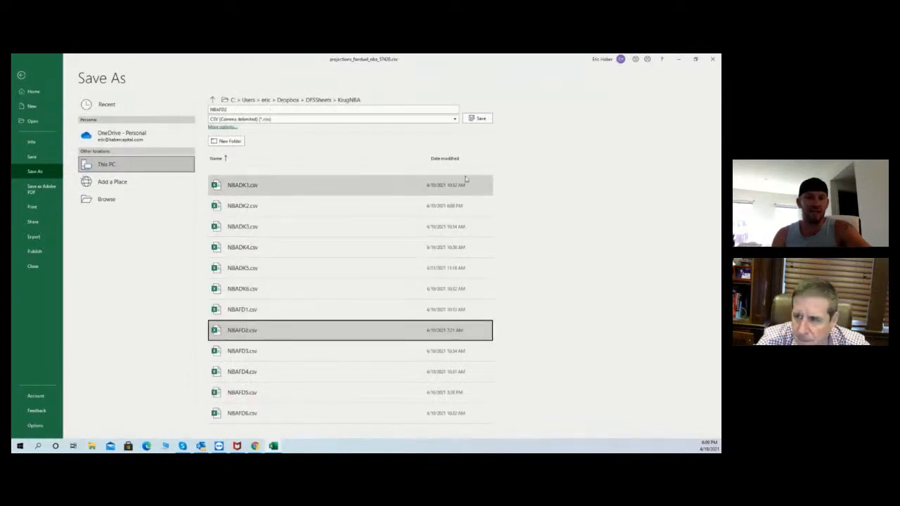
left_click(479, 119)
left_click(374, 276)
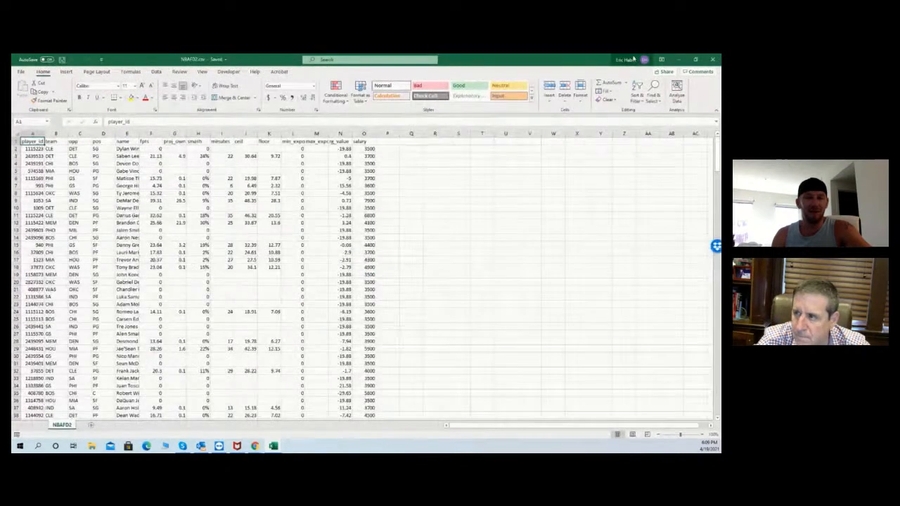
left_click(677, 61)
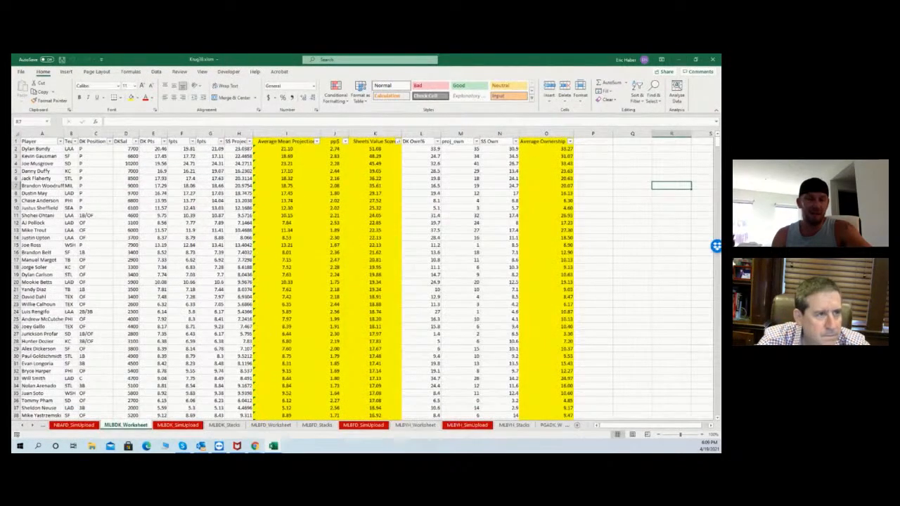
Review the NBAFD_Worksheet, MLBDK_SimUpload, MLBFD_SimUpload, MLBFD_Stacks and MLBFD_Worksheet sheets of the main workbook.
left_click(255, 447)
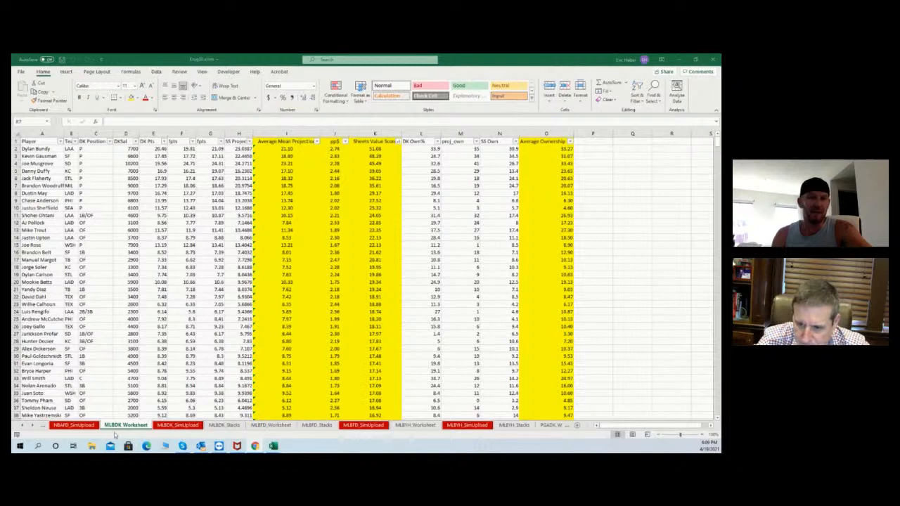
left_click(22, 427)
left_click(22, 426)
left_click(22, 427)
left_click(124, 425)
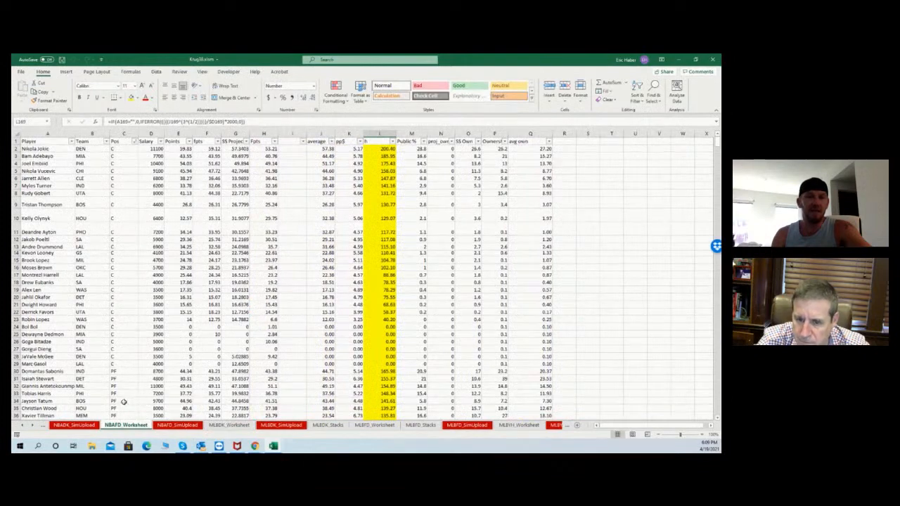
left_click(270, 424)
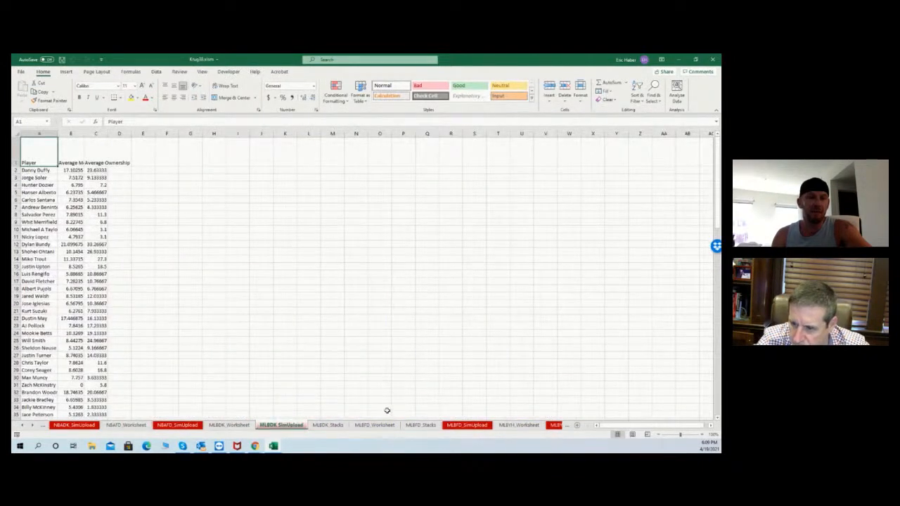
left_click(417, 425)
left_click(461, 425)
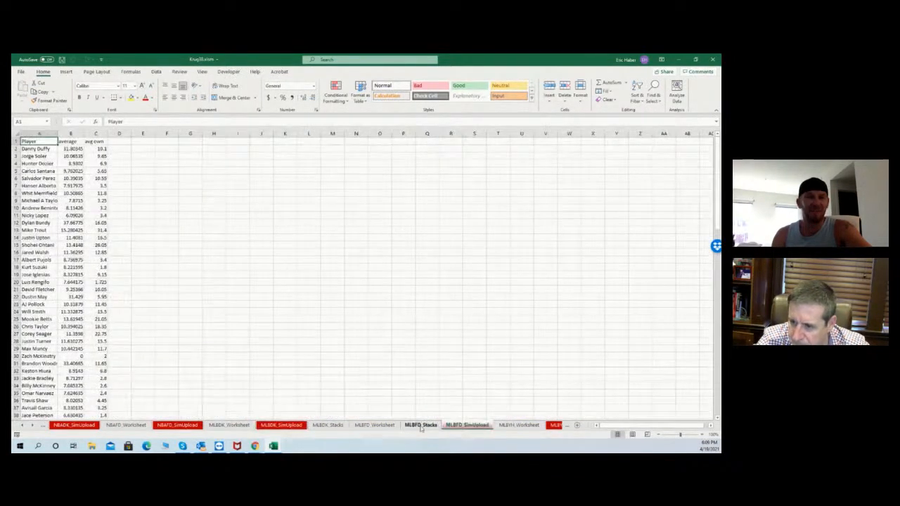
left_click(422, 425)
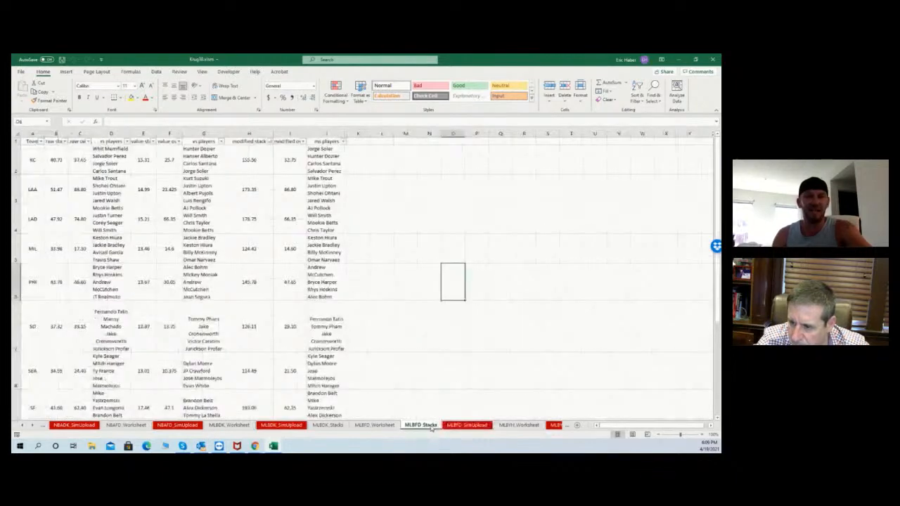
left_click(378, 426)
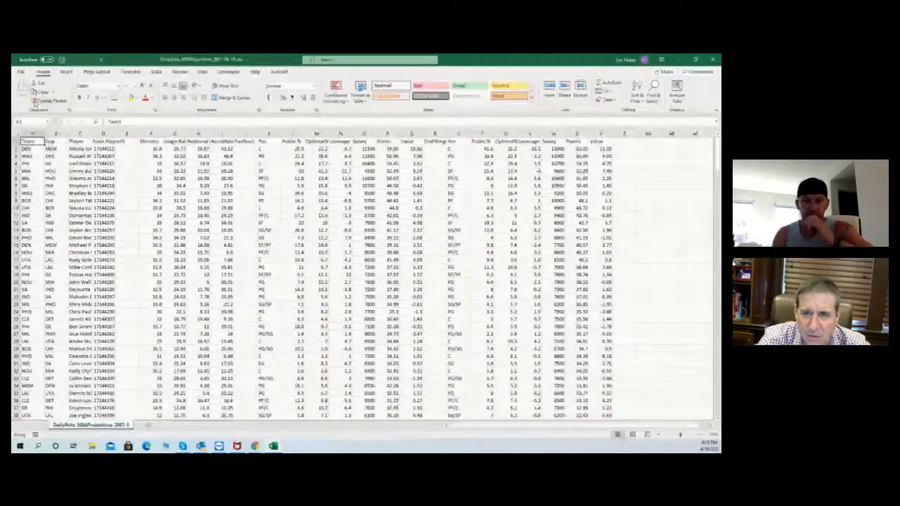
Save DailyRoto_NBAProjections_2021-04-19.csv as NBADK1.csv in the KrugNBA folder, replacing the existing file, and minimize its window.
left_click(22, 73)
left_click(35, 171)
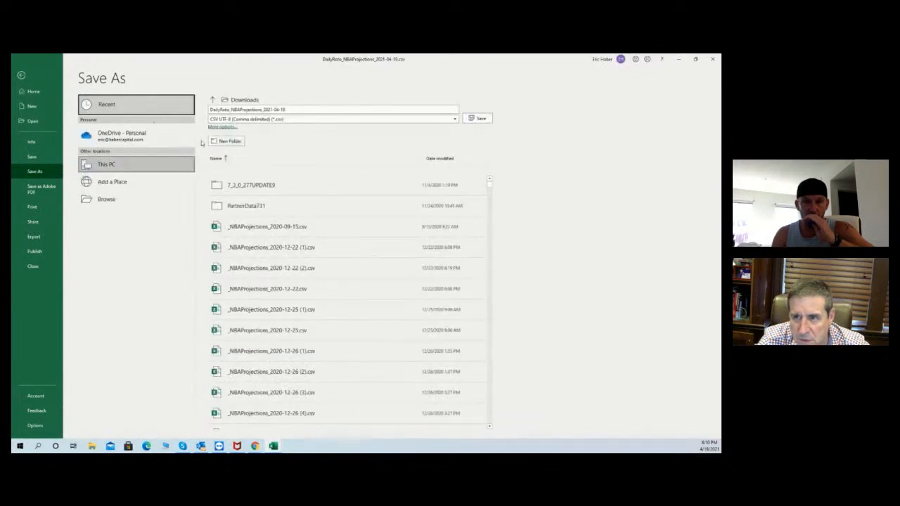
left_click(165, 107)
left_click(238, 158)
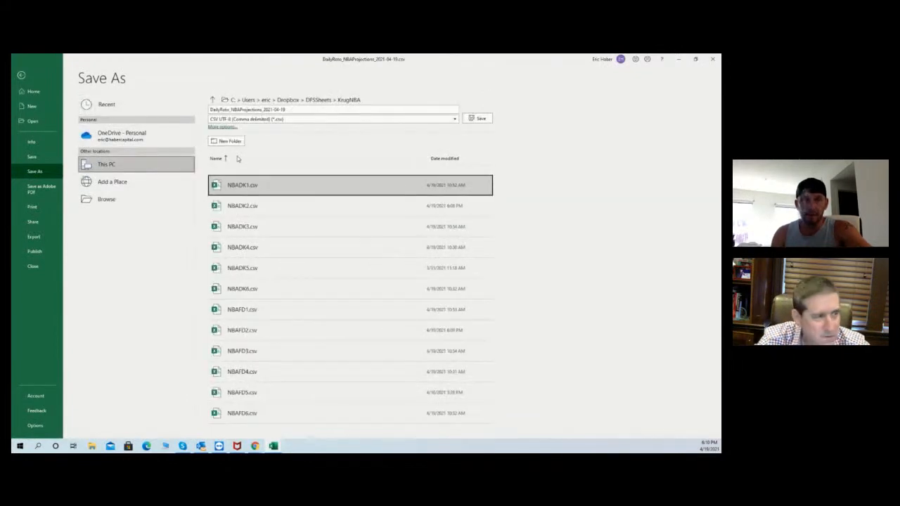
left_click(243, 190)
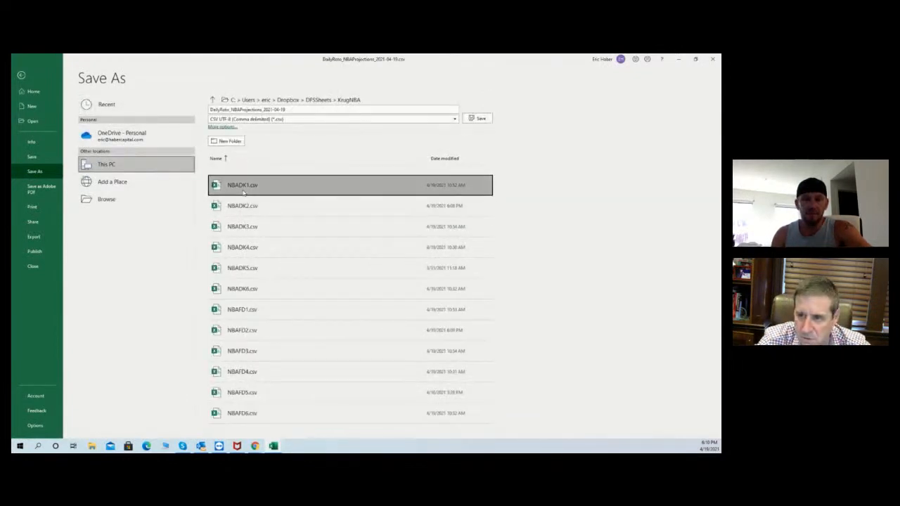
left_click(477, 118)
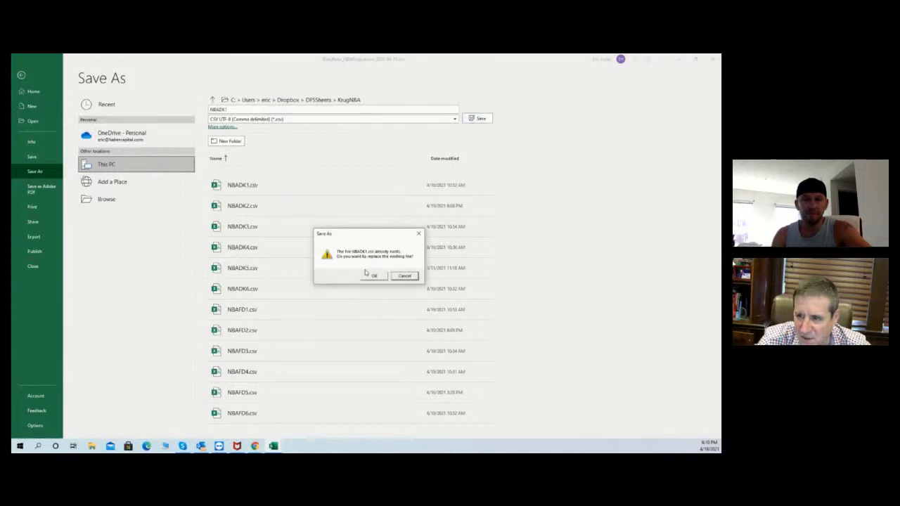
left_click(372, 278)
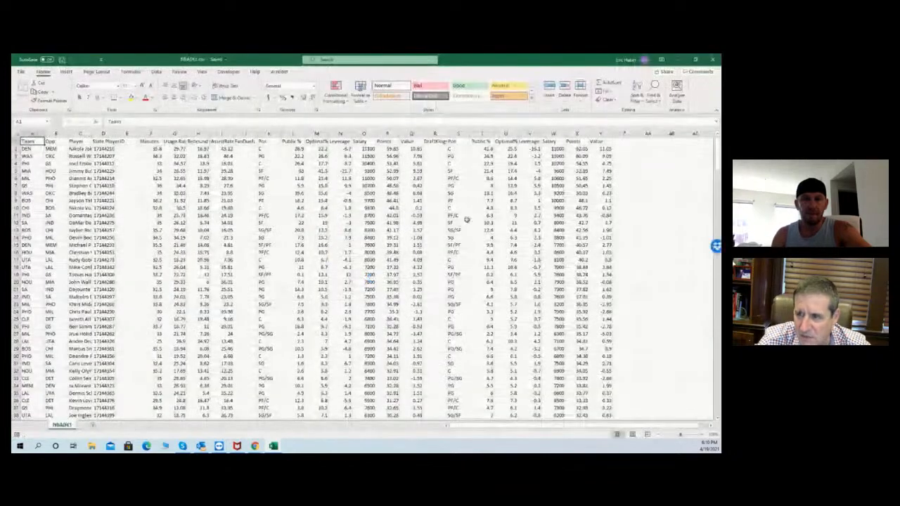
left_click(680, 61)
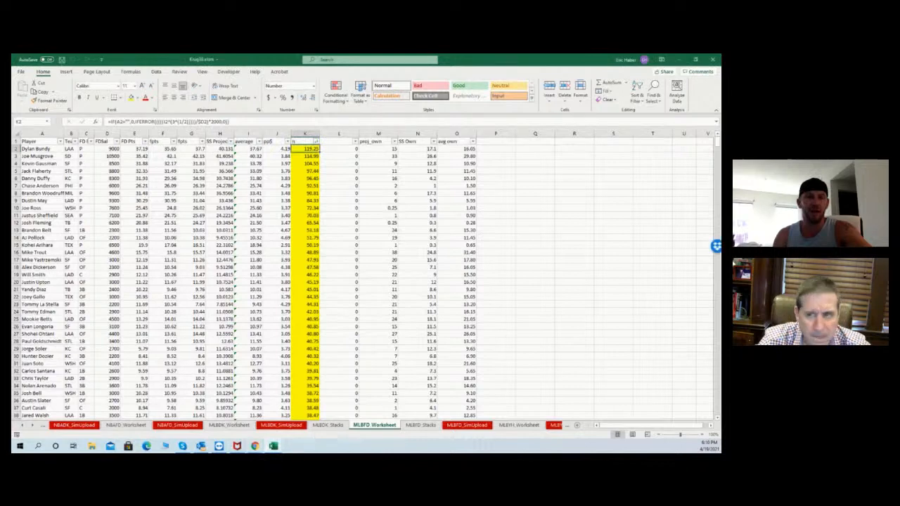
Save the second DailyRoto projections file, DailyRoto_NBAProjections_2021-04-19 (1).csv, as NBAFD1.csv in the KrugNBA folder, replacing the existing file.
key("alt+Tab")
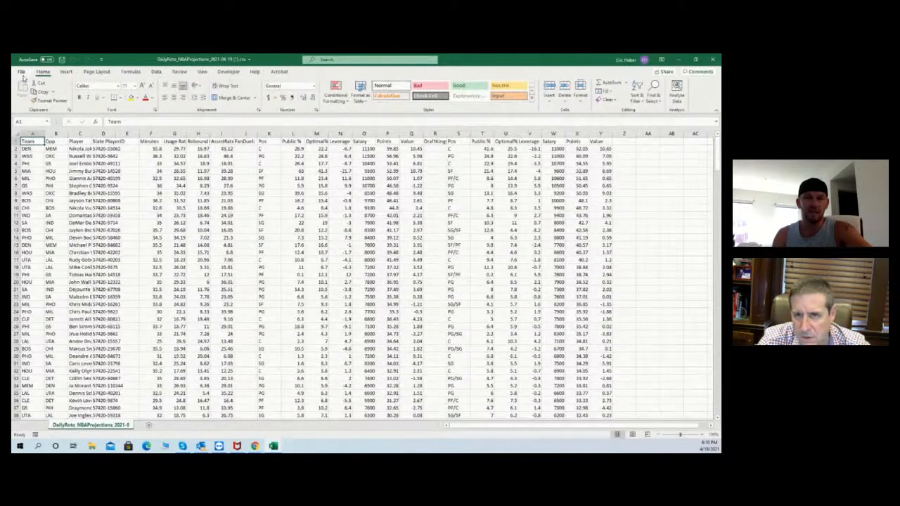
left_click(21, 72)
left_click(34, 170)
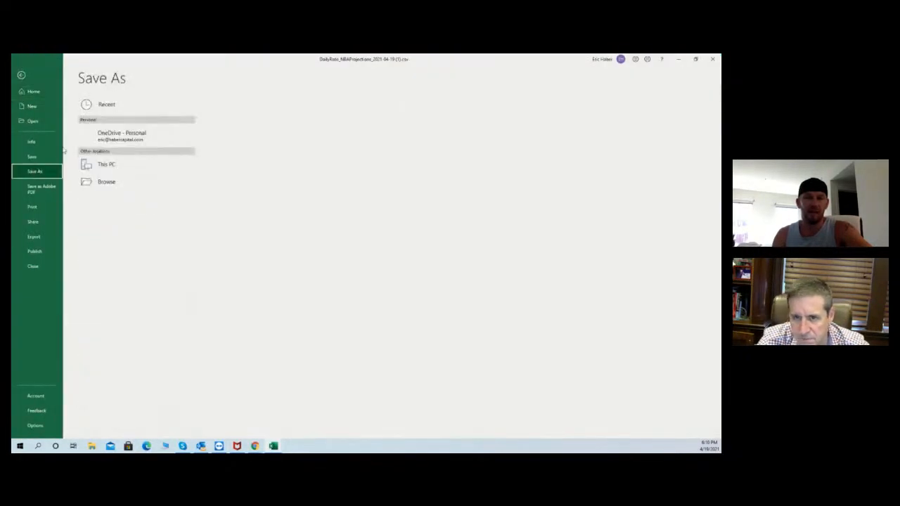
left_click(100, 109)
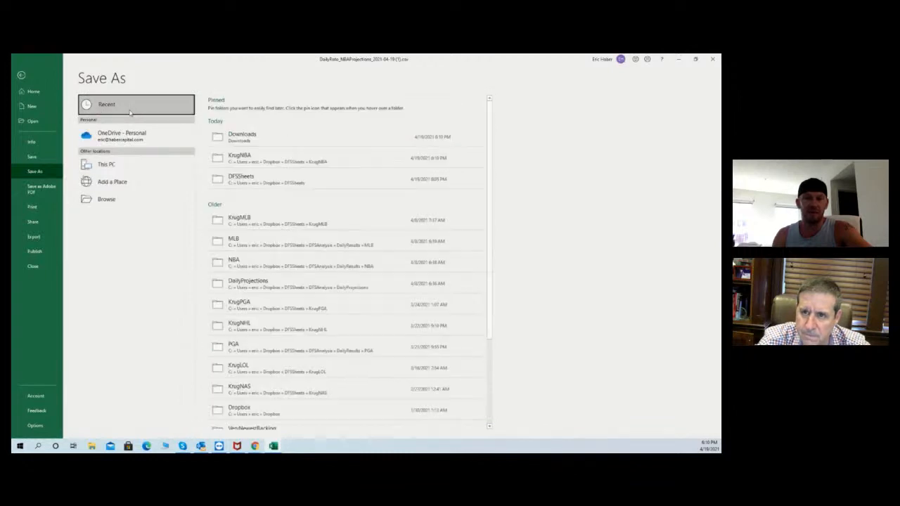
left_click(236, 166)
left_click(255, 329)
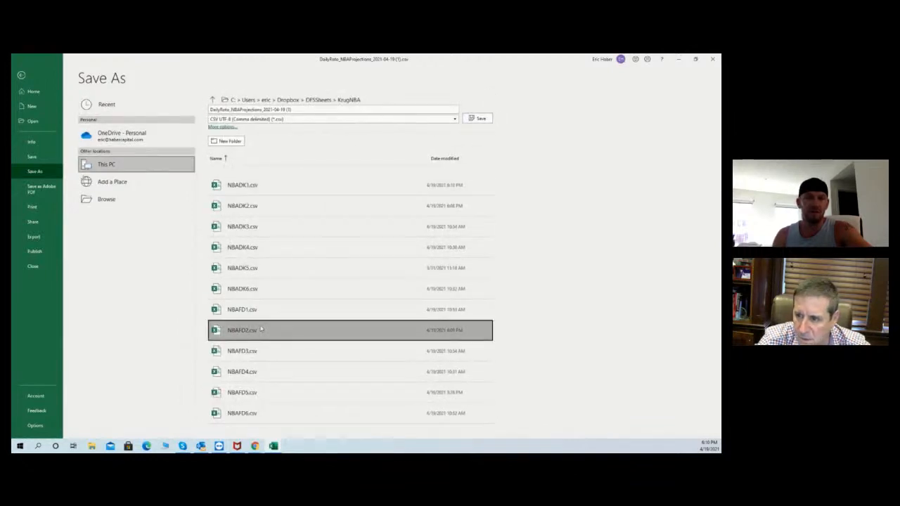
left_click(308, 315)
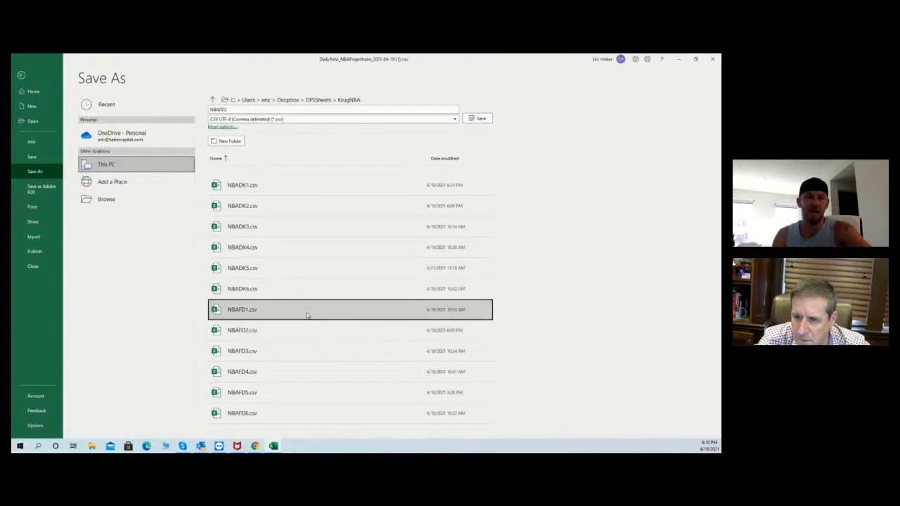
left_click(479, 118)
left_click(373, 276)
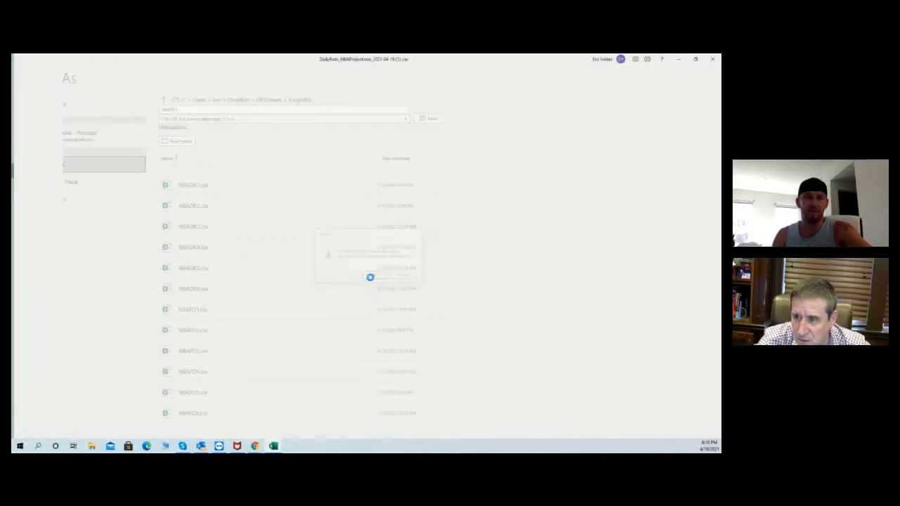
Minimize the NBAFD1 window, and save the FanDuel projections_nba file ending in _fd as NBAFD3.csv in the KrugNBA folder, replacing the existing file.
left_click(679, 60)
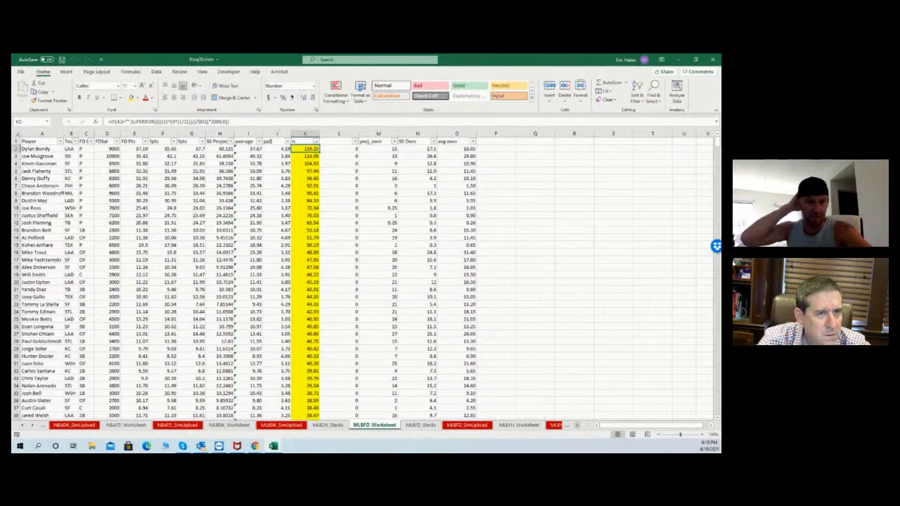
key("alt+Tab")
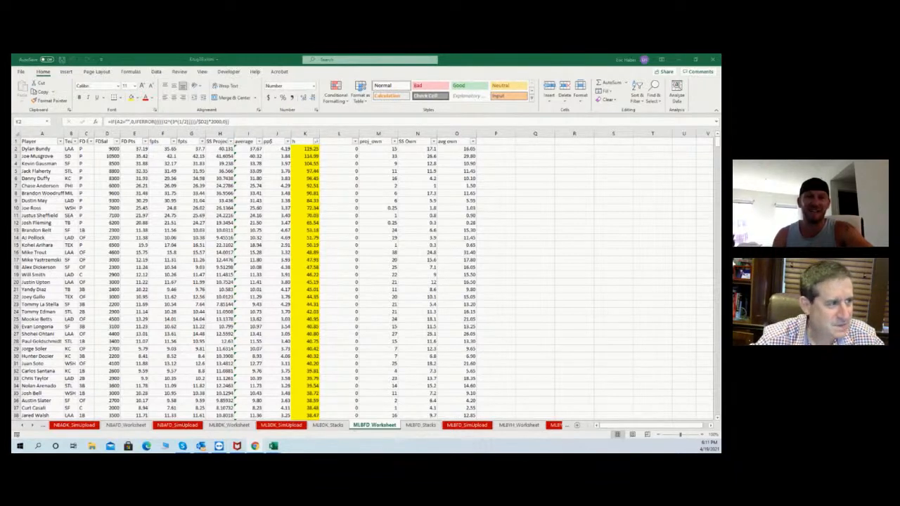
key("alt+Tab")
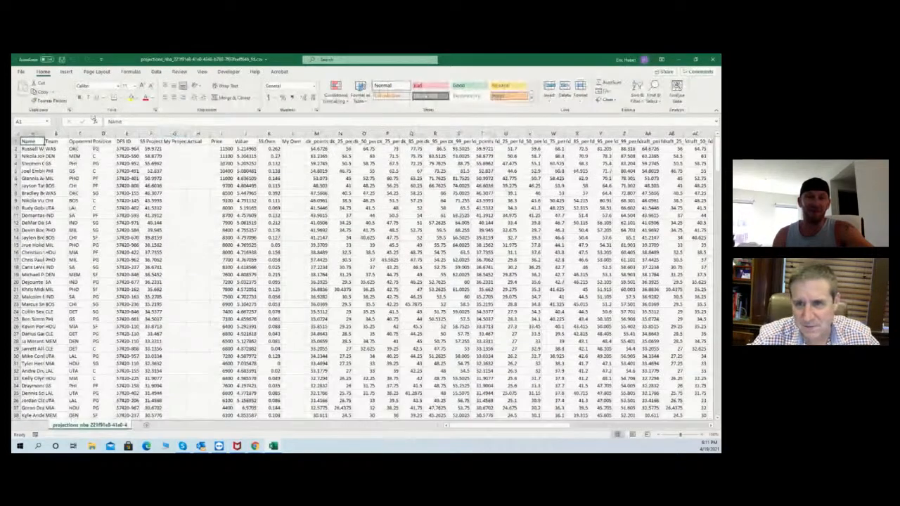
left_click(22, 72)
left_click(36, 171)
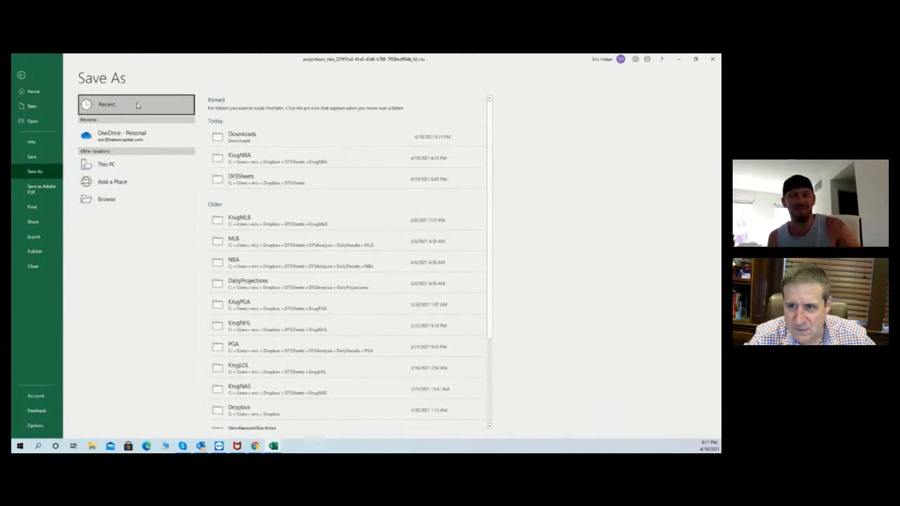
left_click(239, 157)
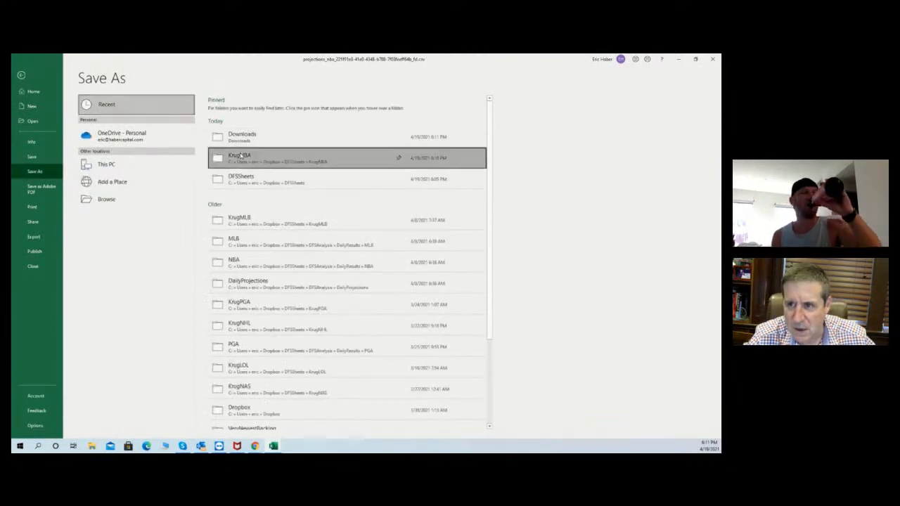
left_click(251, 355)
left_click(479, 119)
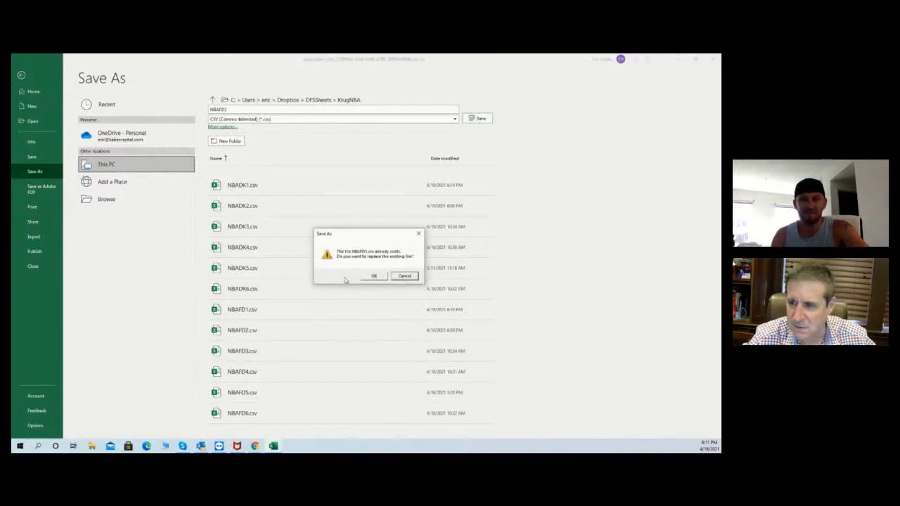
left_click(370, 277)
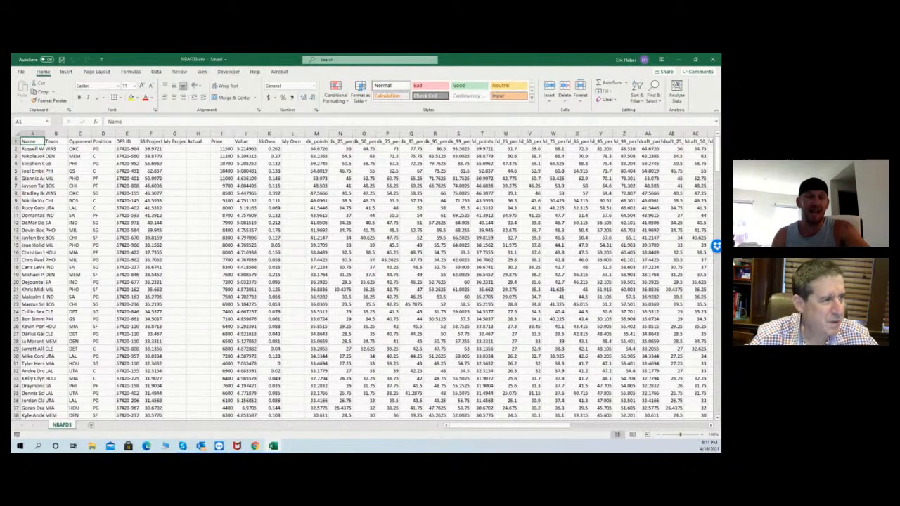
Save the DraftKings projections_nba file ending in _dk as NBADK3.csv in the KrugNBA folder, replacing the existing file, and close both numbered-3 files.
key("alt+Tab")
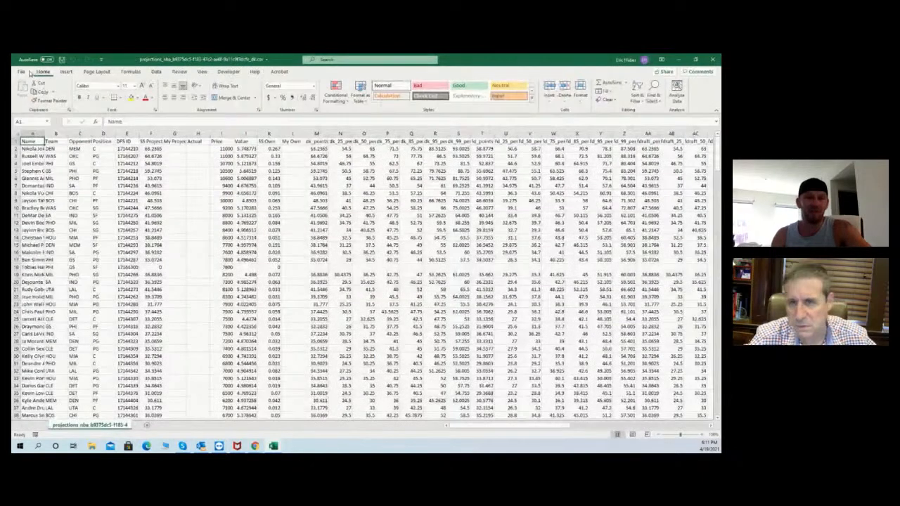
left_click(21, 73)
left_click(34, 171)
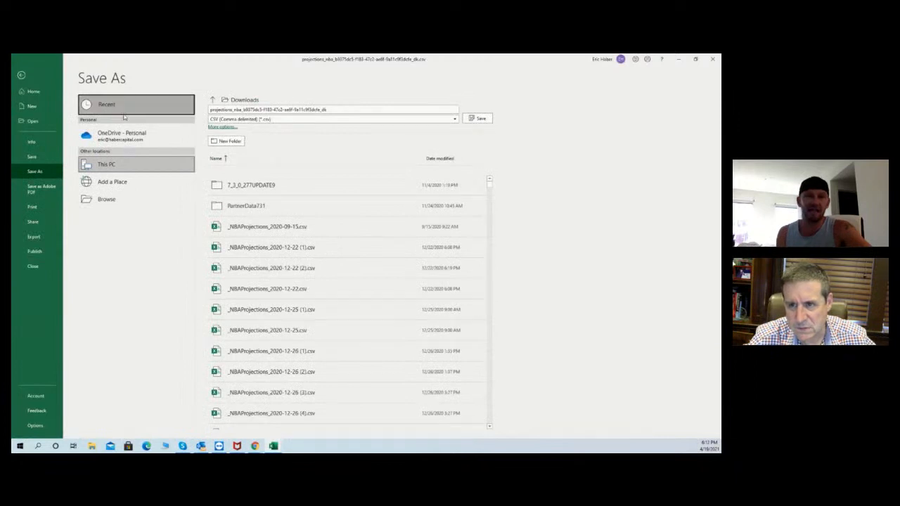
left_click(125, 112)
left_click(250, 156)
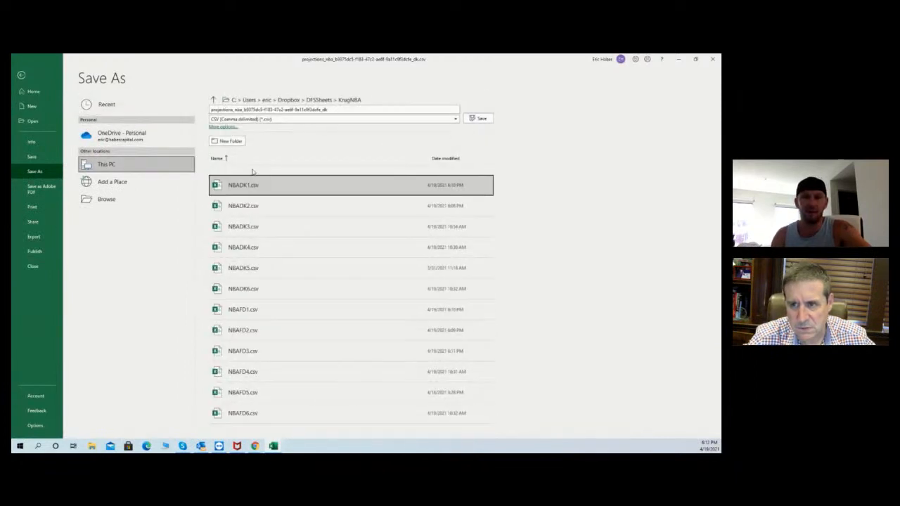
left_click(253, 227)
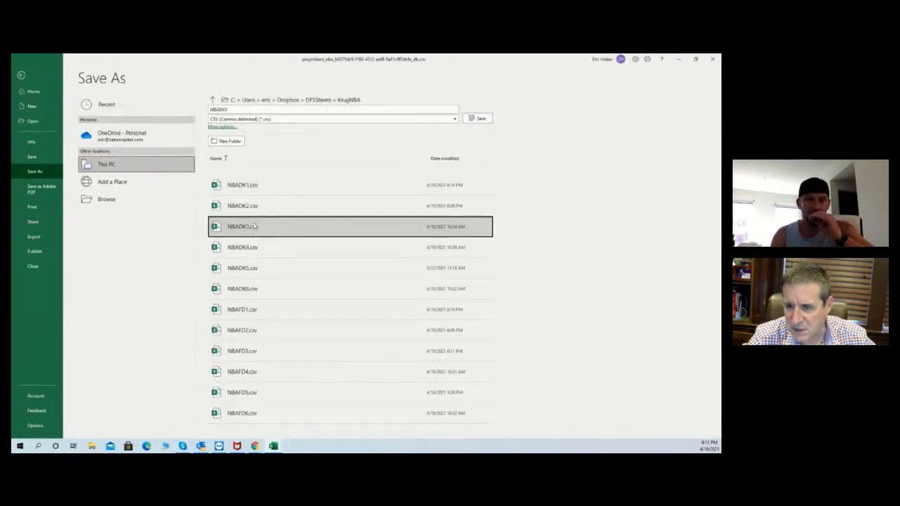
left_click(485, 119)
left_click(367, 276)
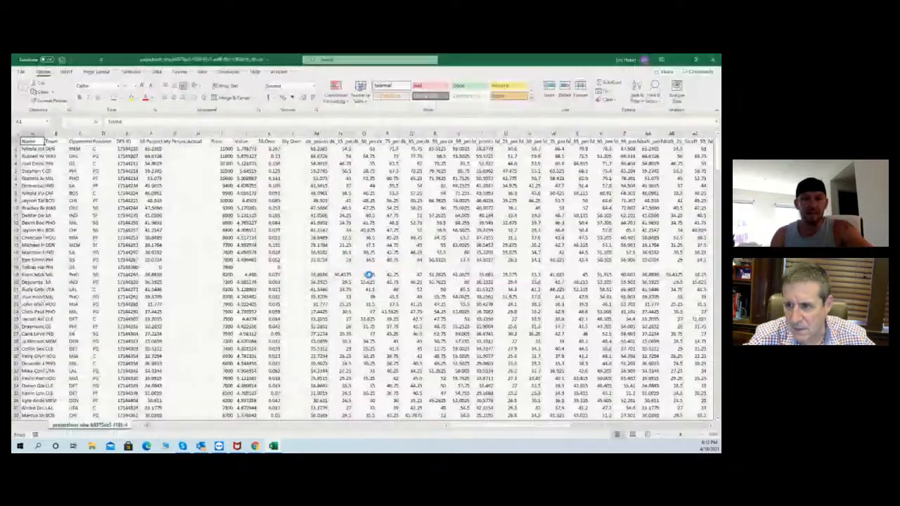
left_click(714, 60)
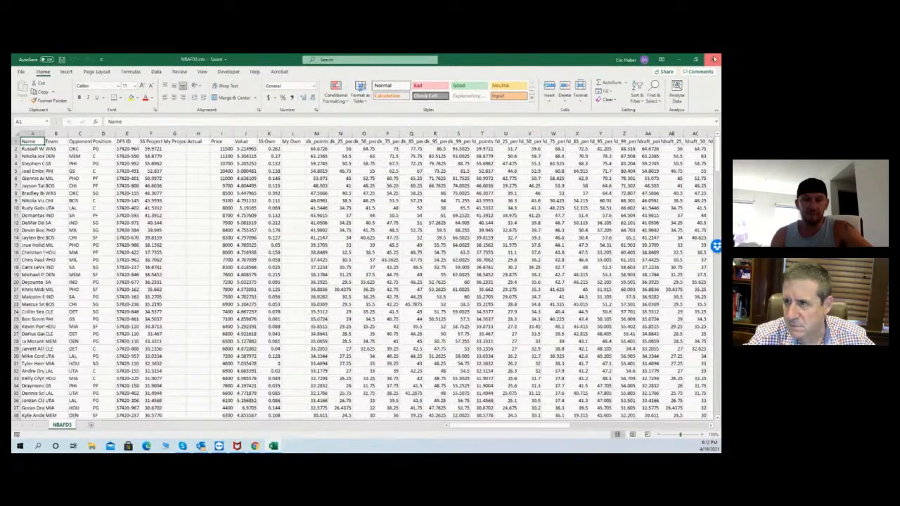
left_click(714, 59)
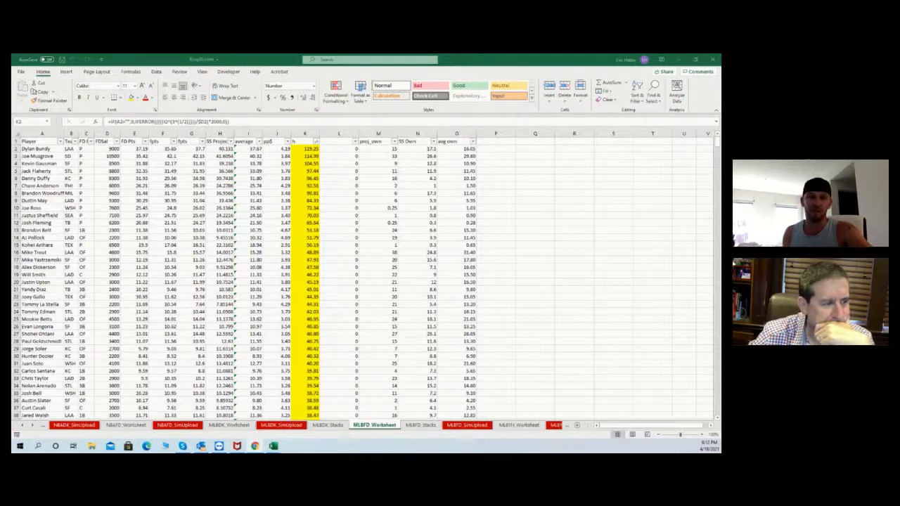
Save NBA DK Projections (47).csv as NBADK4.csv in the KrugNBA folder, replacing the existing file.
key("alt+Tab")
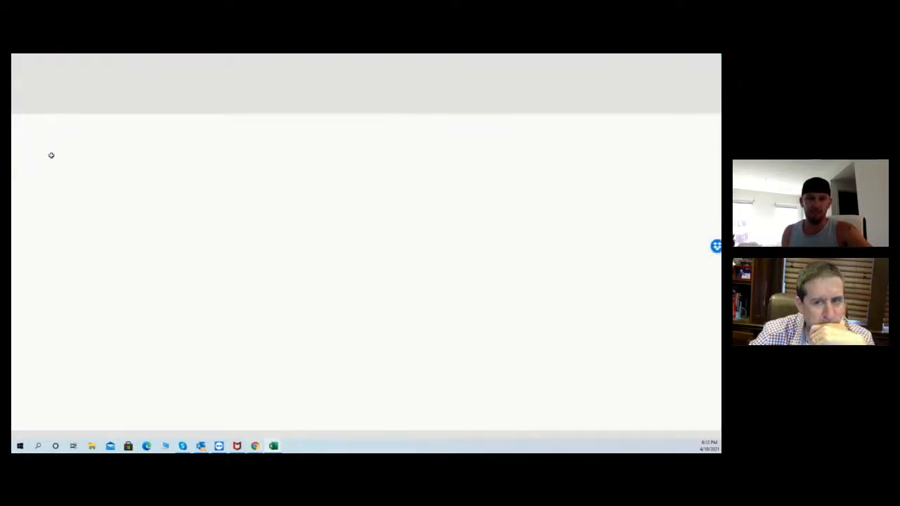
left_click(21, 73)
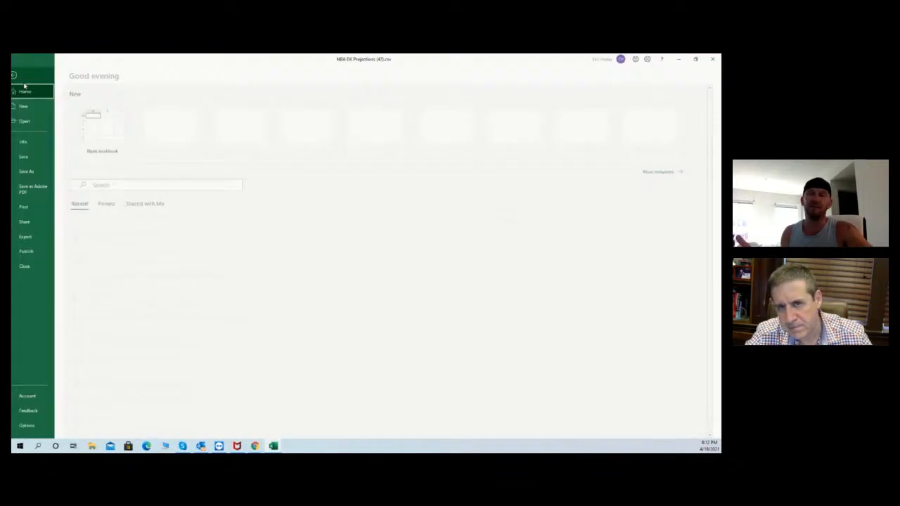
left_click(34, 171)
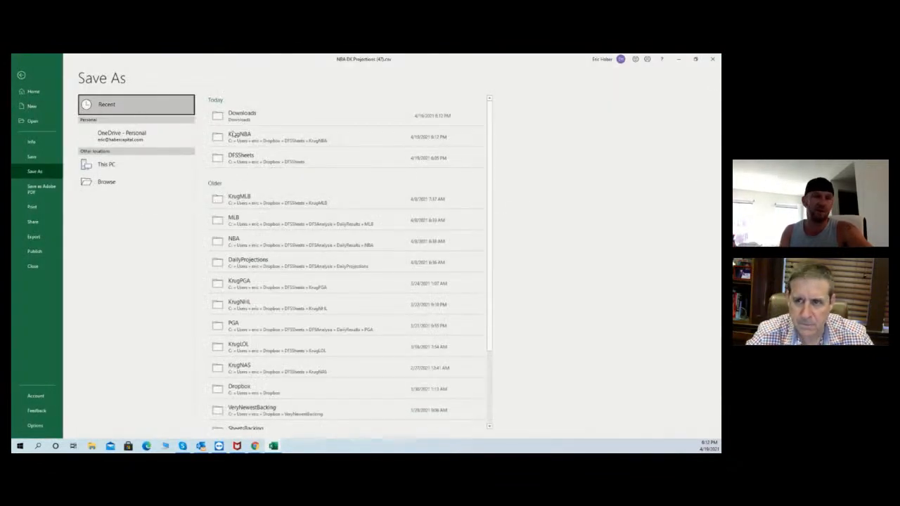
left_click(106, 163)
left_click(153, 112)
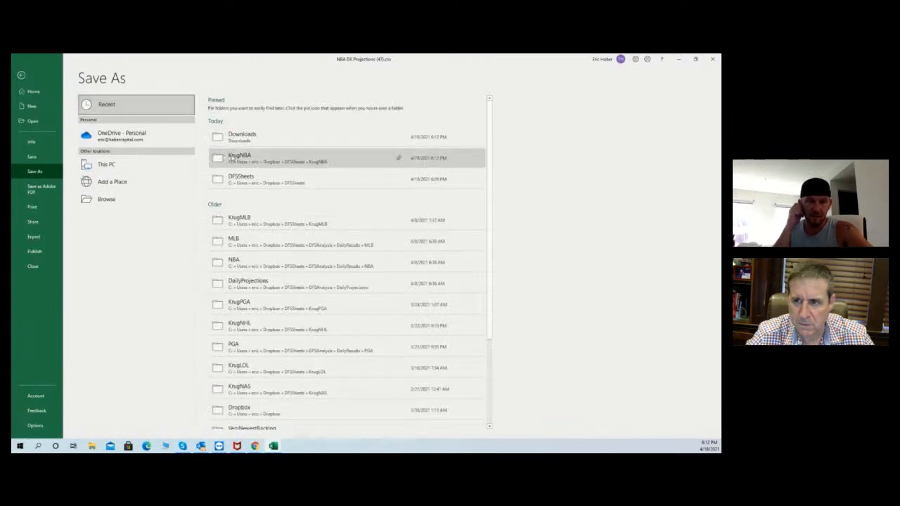
left_click(239, 156)
left_click(242, 247)
left_click(482, 121)
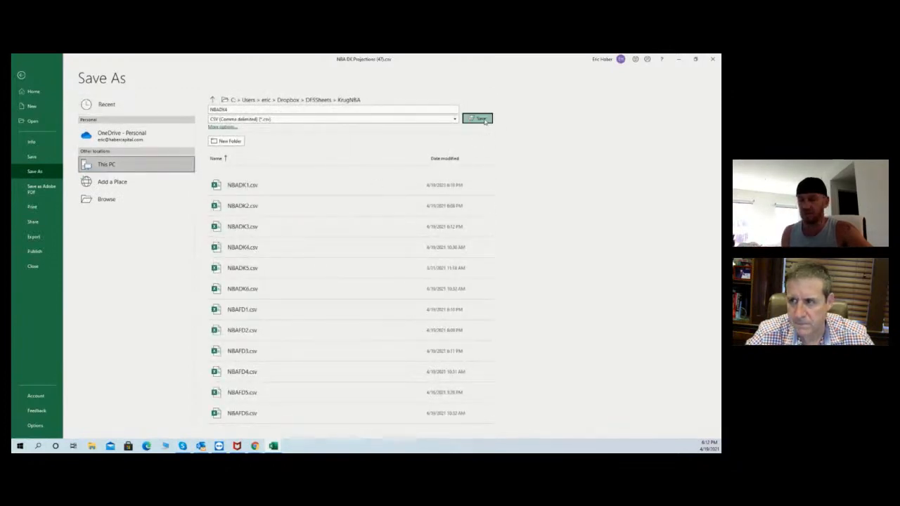
left_click(374, 276)
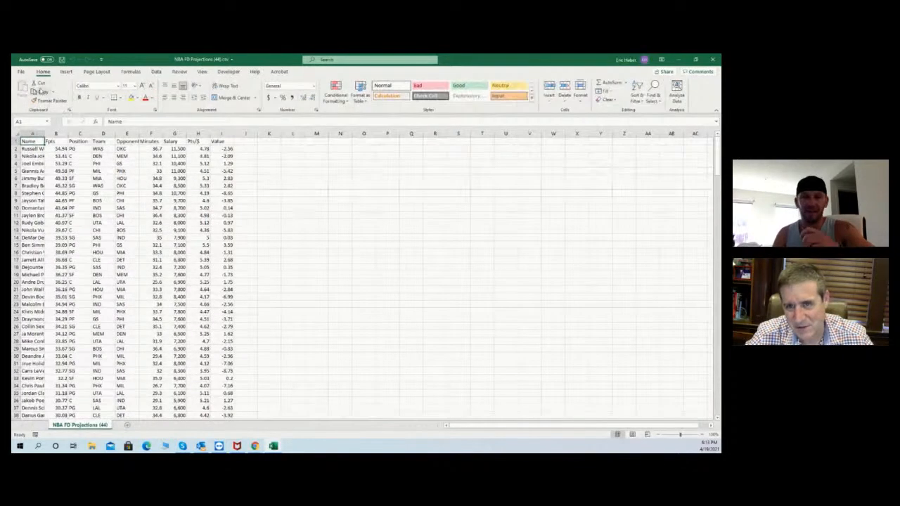
Save NBA FD Projections (44).csv as NBAFD4.csv in the KrugNBA folder, replacing the existing file, and minimize the NBAFD4 and NBADK4 windows.
left_click(22, 73)
left_click(35, 171)
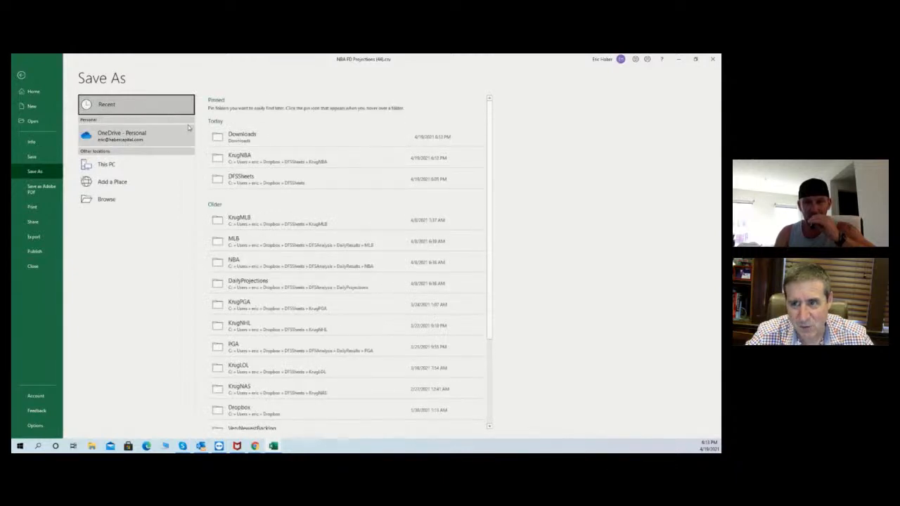
left_click(238, 155)
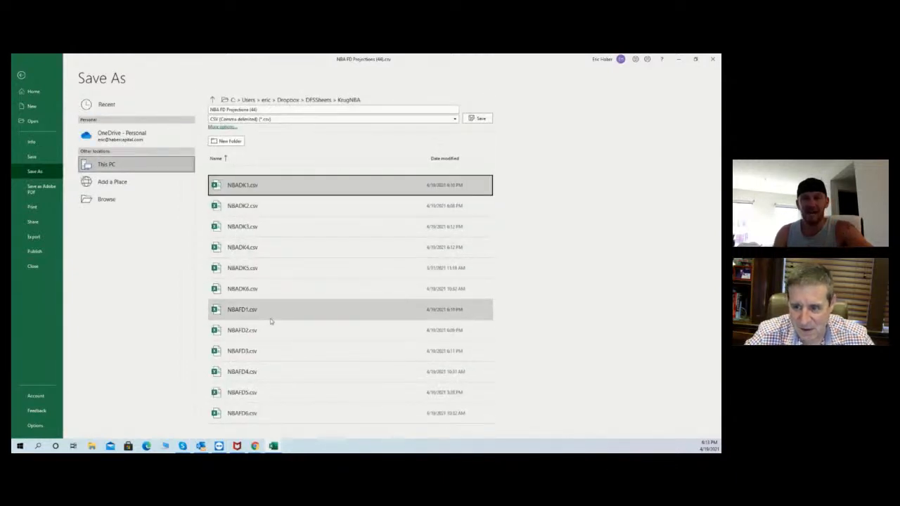
left_click(246, 380)
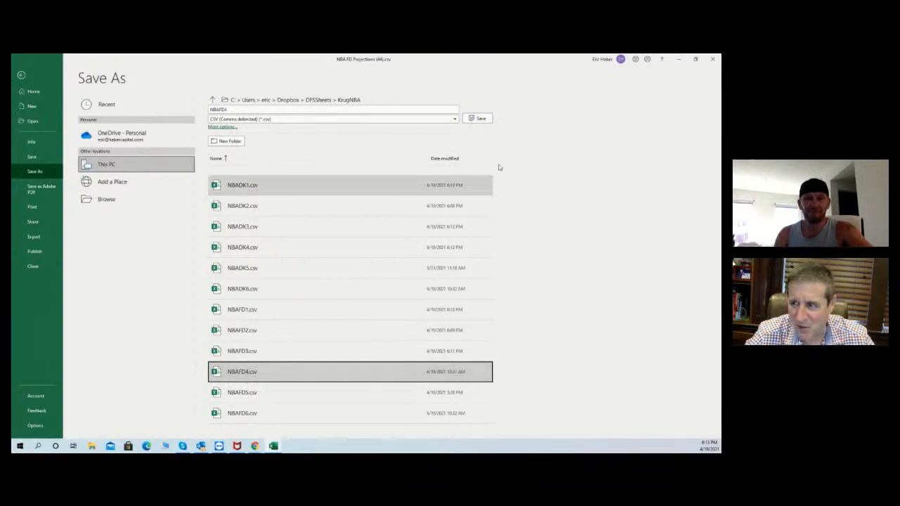
left_click(481, 118)
left_click(380, 278)
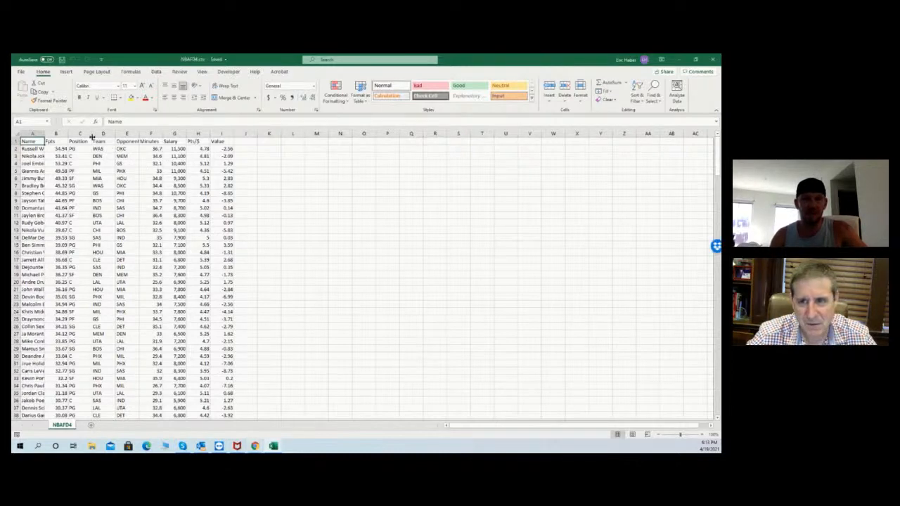
left_click(677, 60)
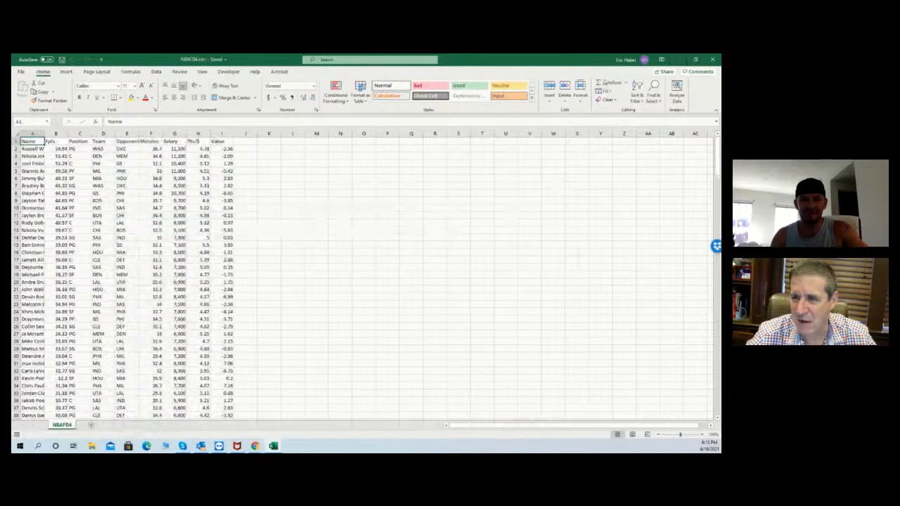
left_click(678, 60)
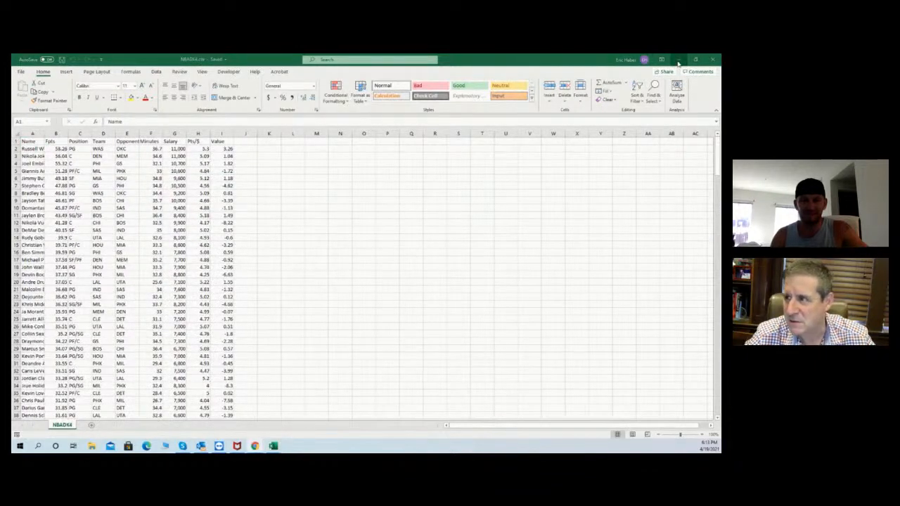
left_click(679, 61)
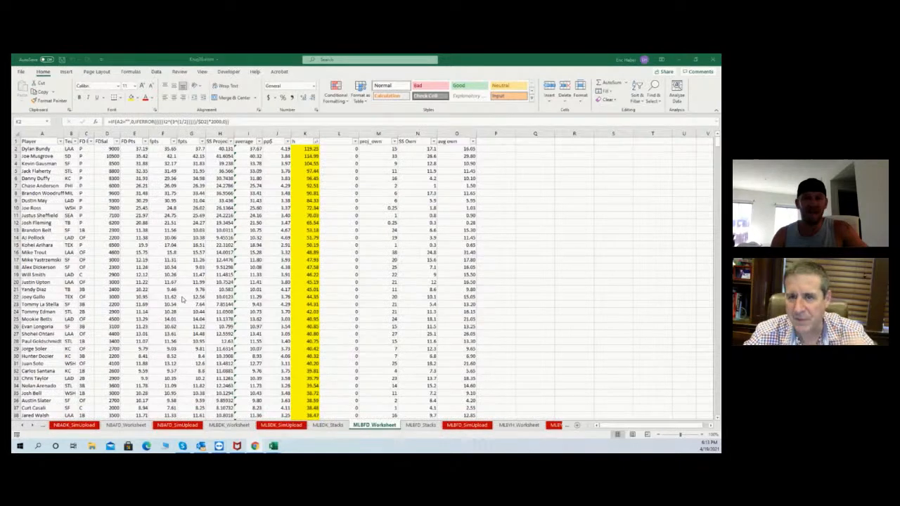
Review the NBADK_SimUpload, NBAFD_Worksheet, NBAFD_SimUpload and MLBDK_Worksheet sheets of the main workbook.
left_click(91, 428)
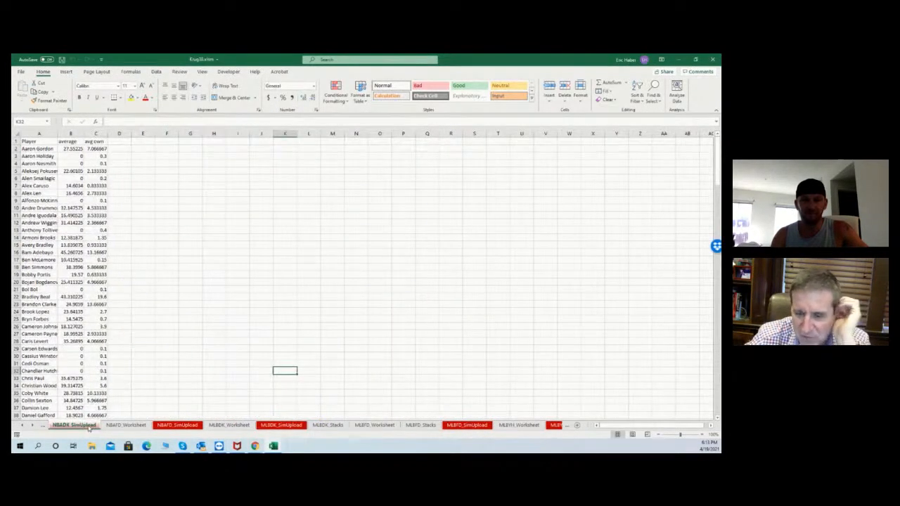
left_click(112, 426)
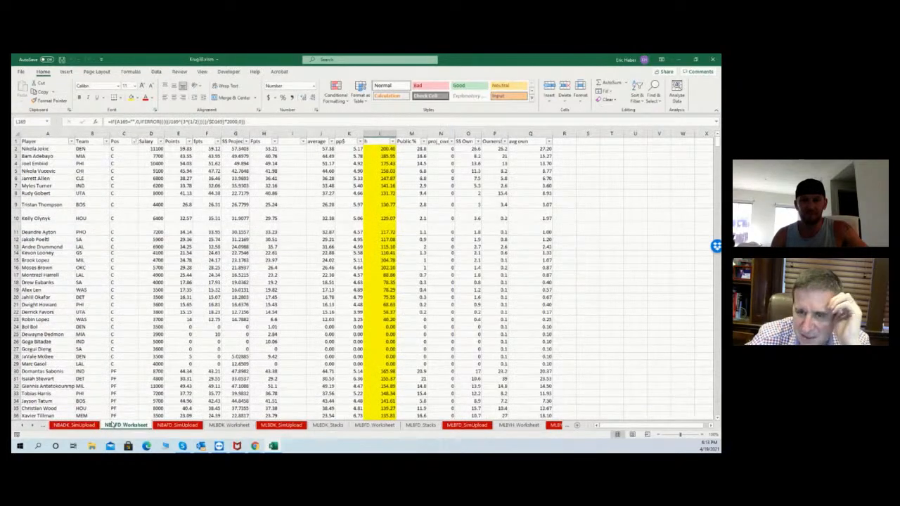
left_click(175, 426)
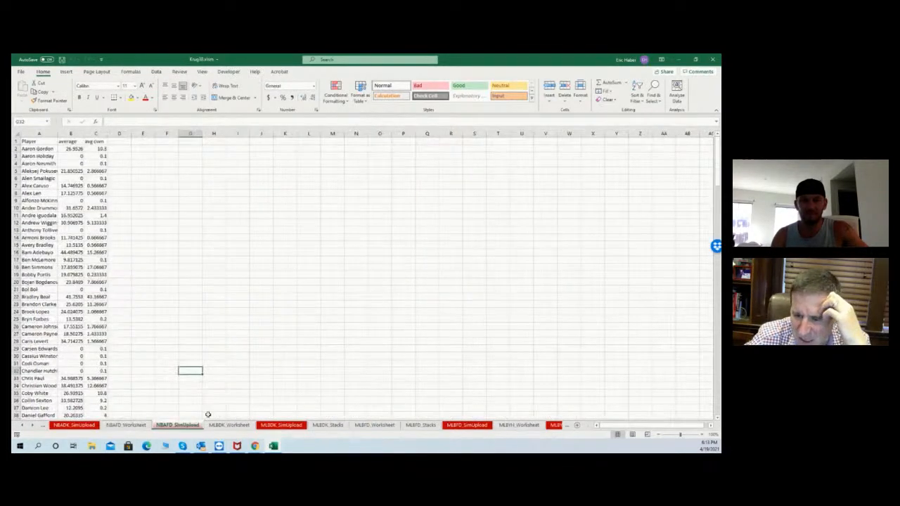
left_click(218, 426)
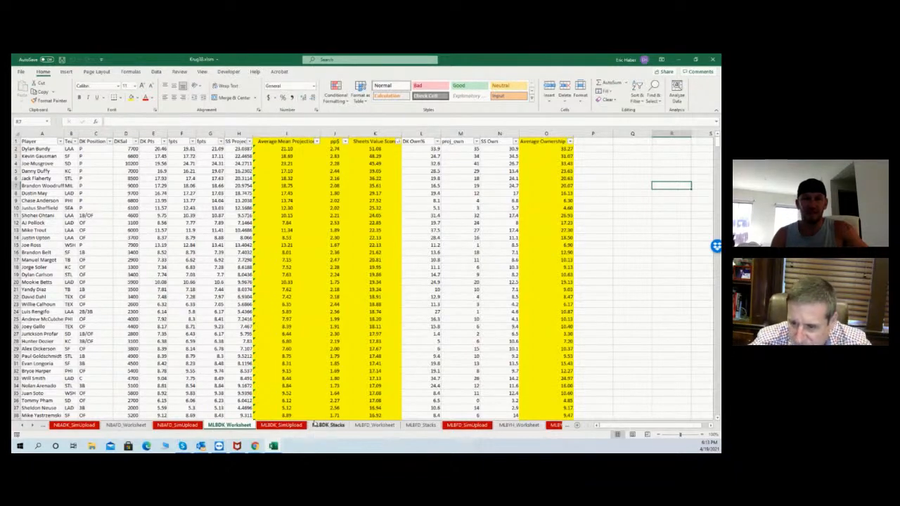
Sort the MLBDK_Stacks sheet by modified stack from largest to smallest and look through the team rows.
left_click(321, 425)
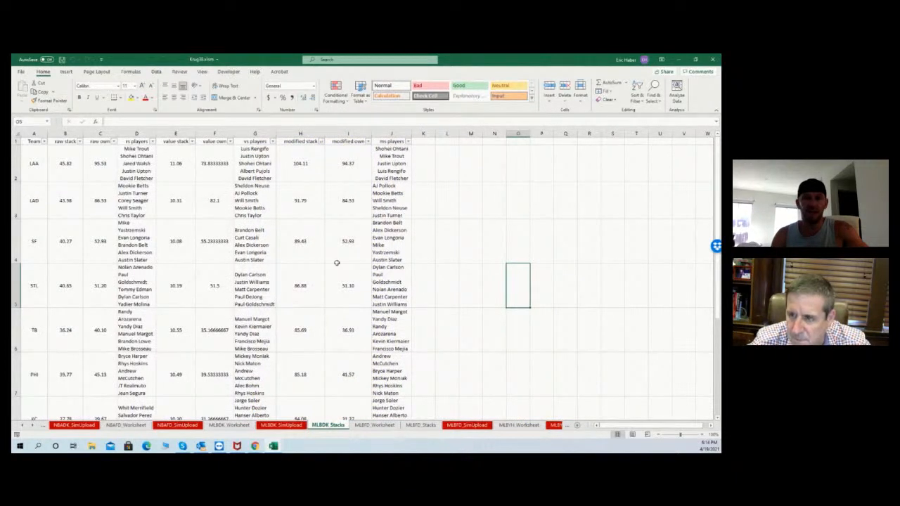
left_click(326, 143)
left_click(320, 143)
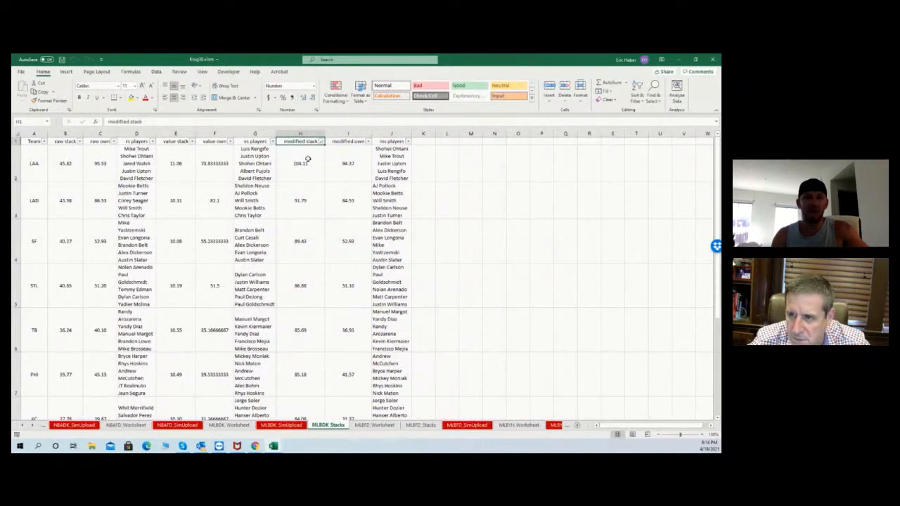
left_click(321, 142)
left_click(305, 157)
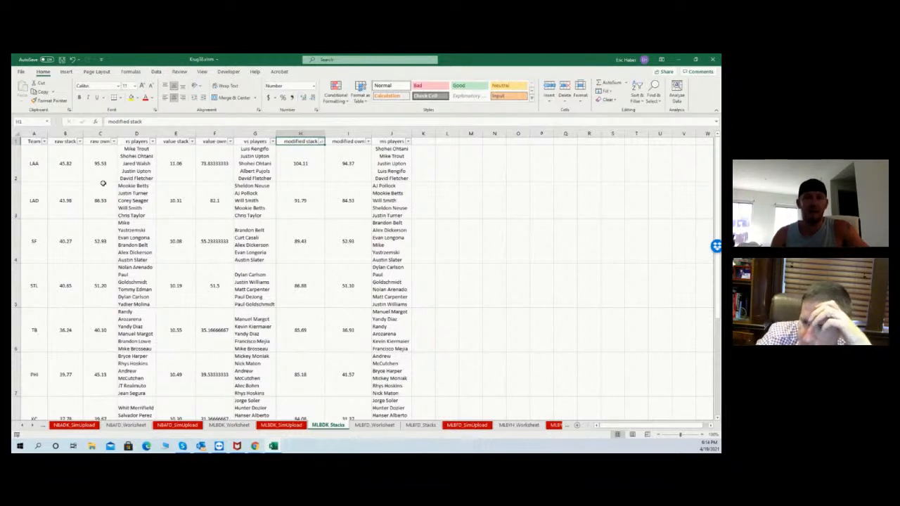
left_click_drag(714, 166, 695, 218)
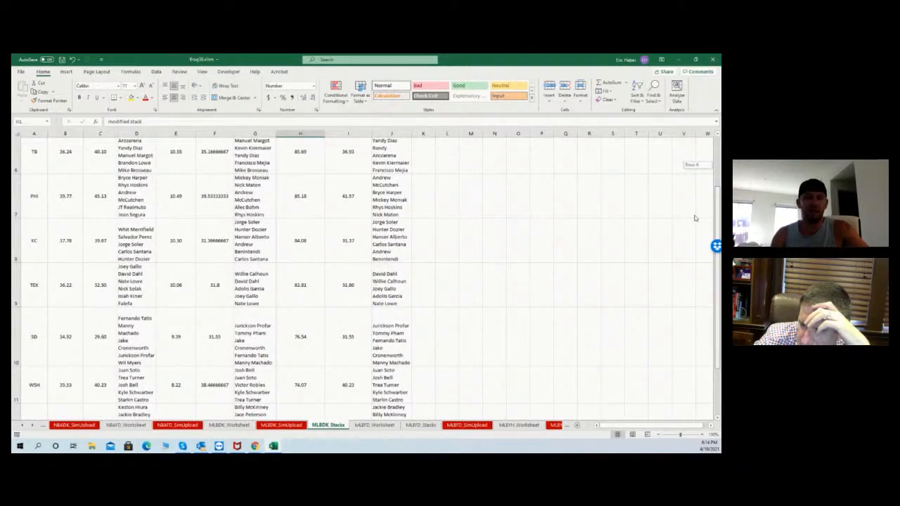
Copy columns A to C with the player projections and ownership on the MLBDK_SimUpload sheet, and minimize the workbook.
left_click_drag(695, 218, 710, 145)
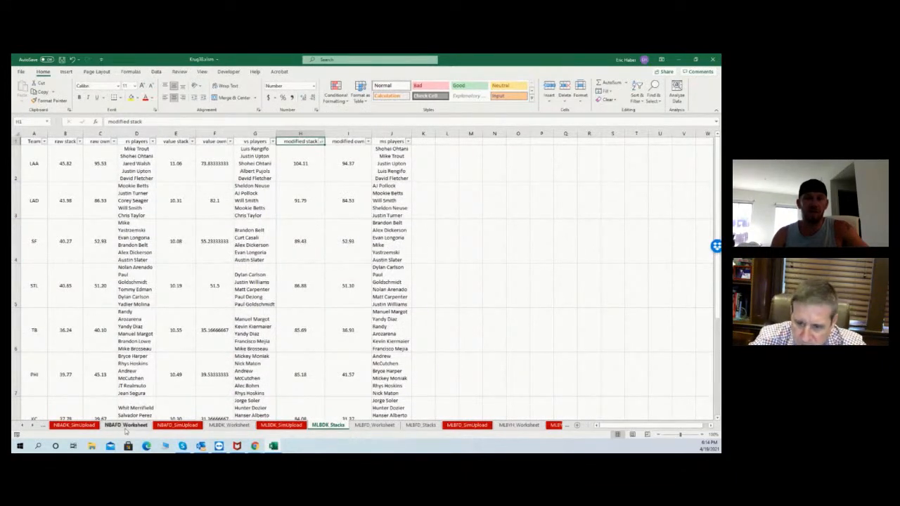
left_click(229, 425)
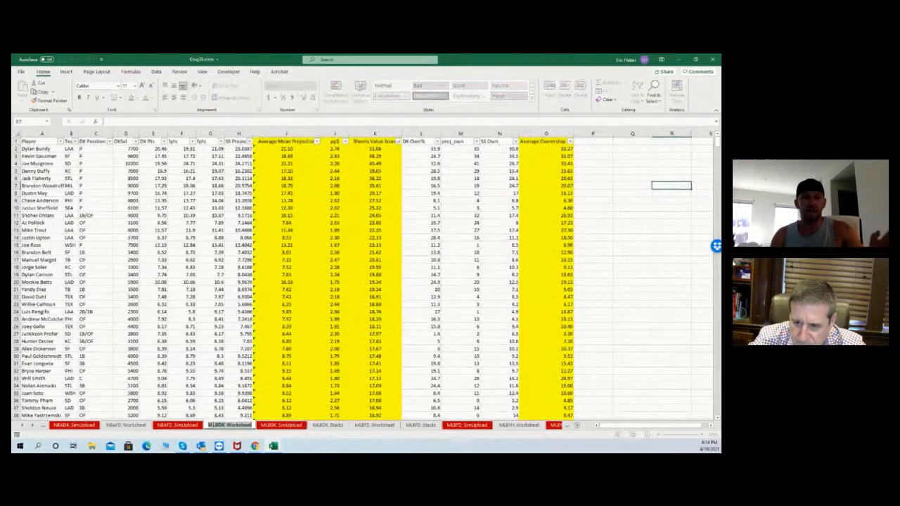
left_click(281, 426)
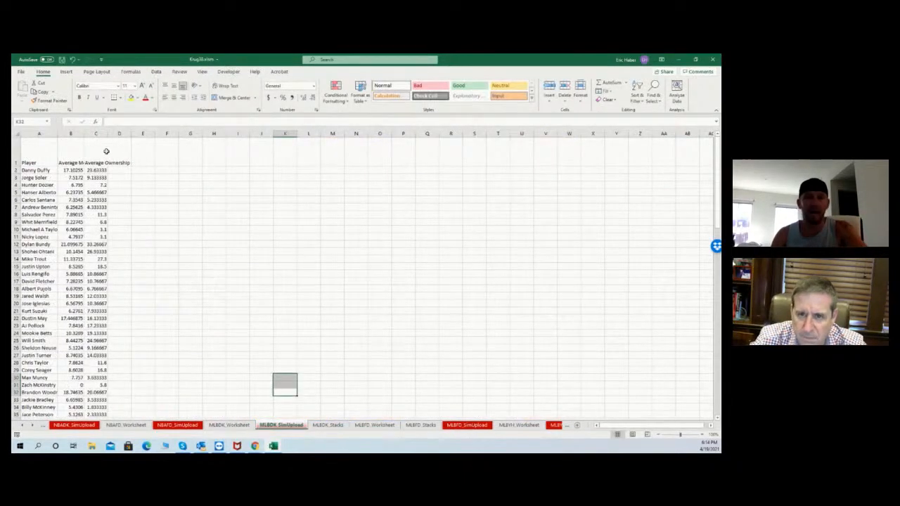
left_click_drag(44, 133, 88, 124)
key("ctrl+c")
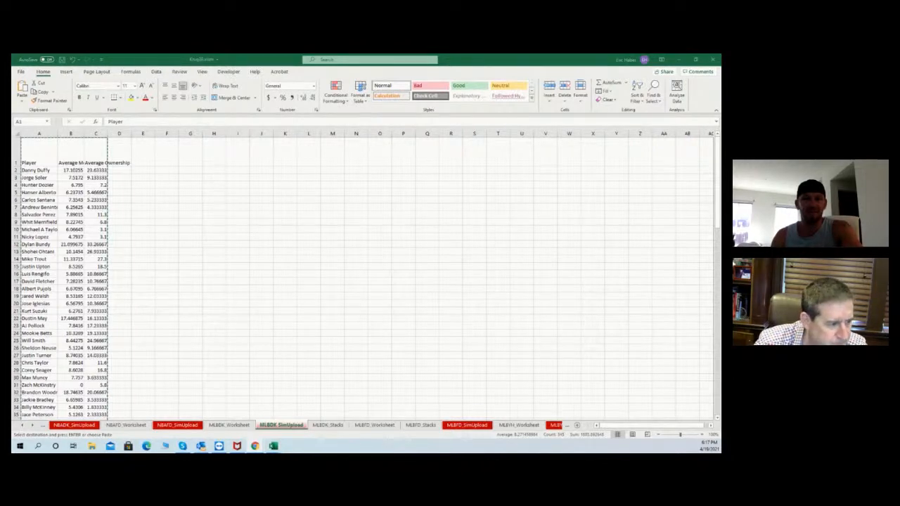
key("ctrl+a")
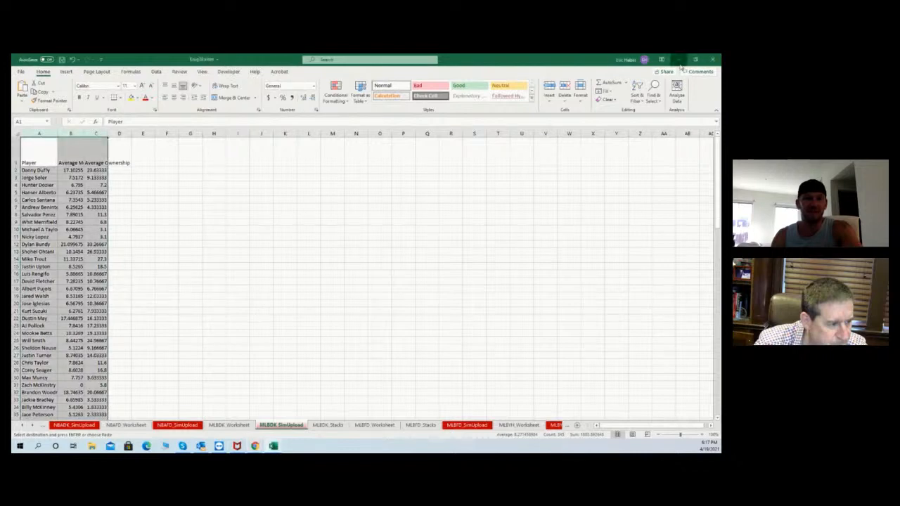
left_click(680, 60)
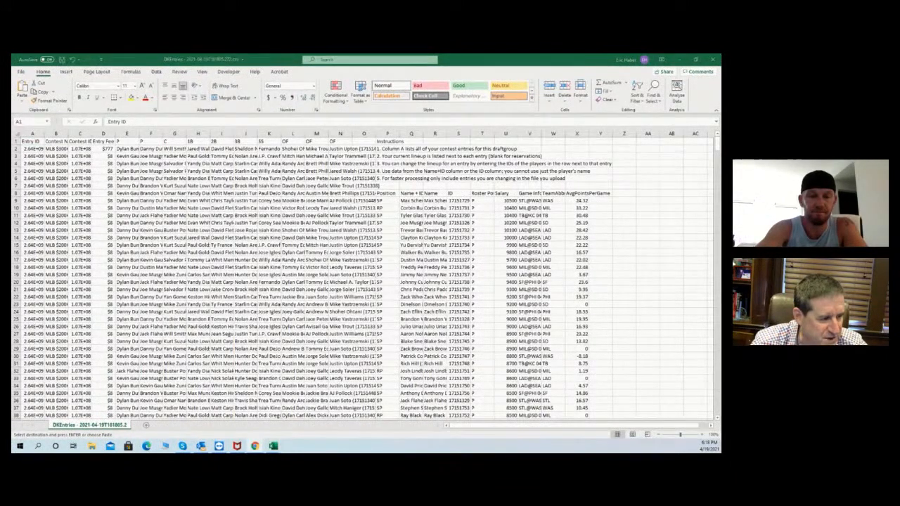
Copy all lineup player IDs below the headers of the lineups_dk_mlb_classic file and paste them into the DKEntries file starting at cell E3.
key("alt+Tab")
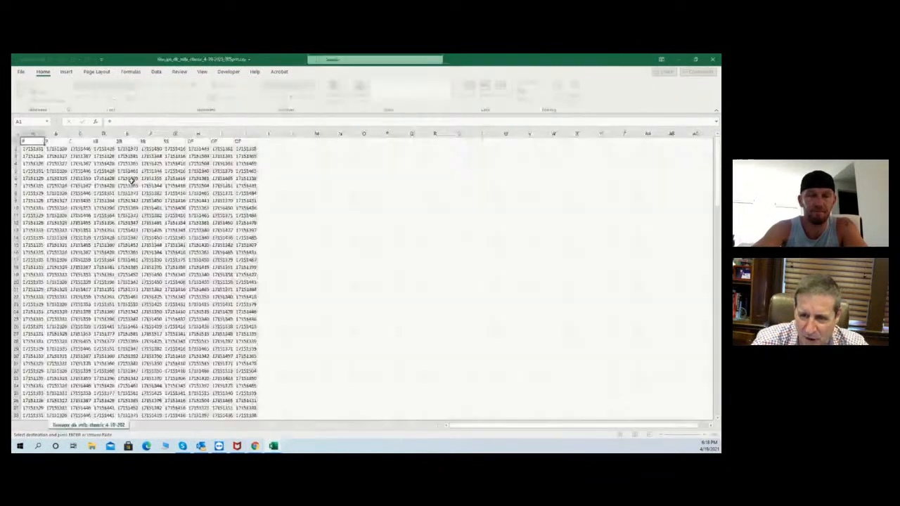
left_click_drag(31, 149, 252, 409)
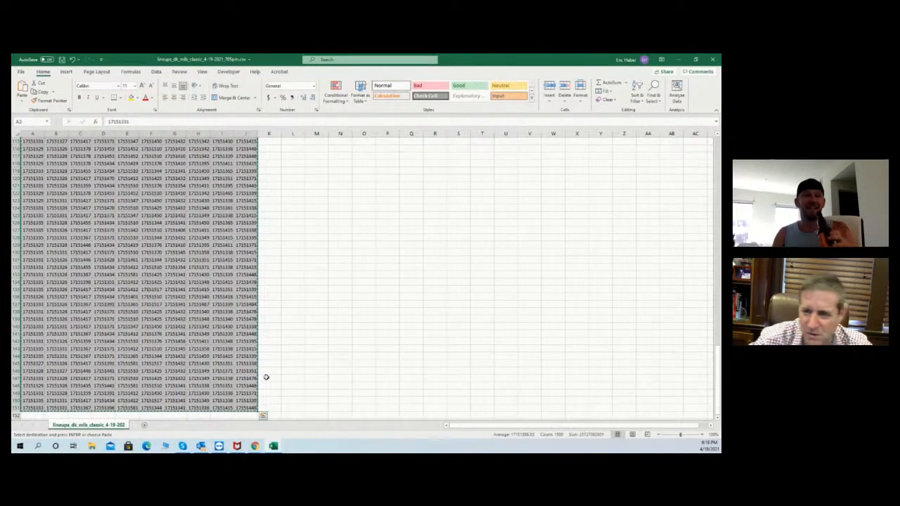
left_click(678, 60)
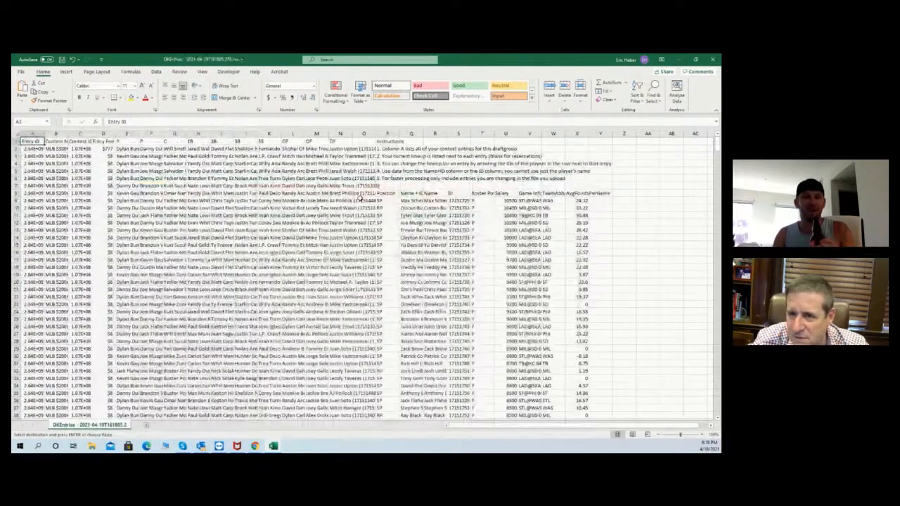
left_click(239, 228)
left_click(122, 160)
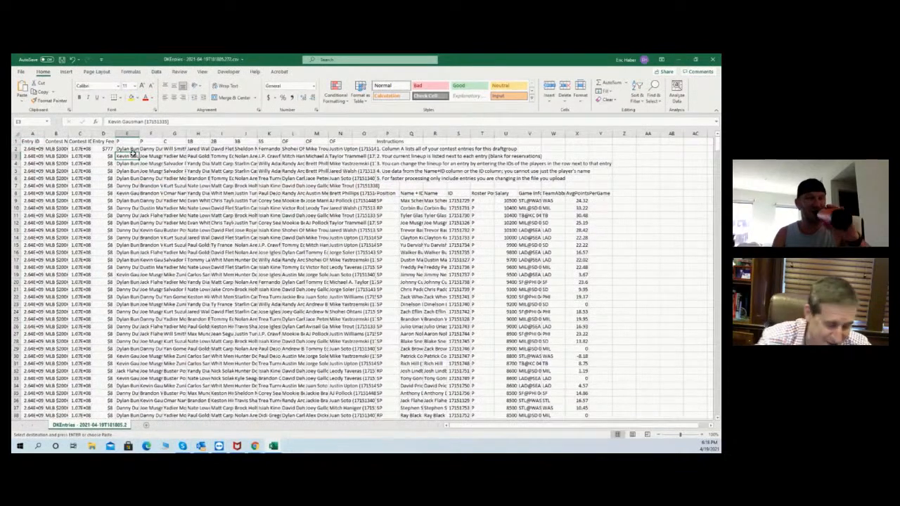
key("ctrl+v")
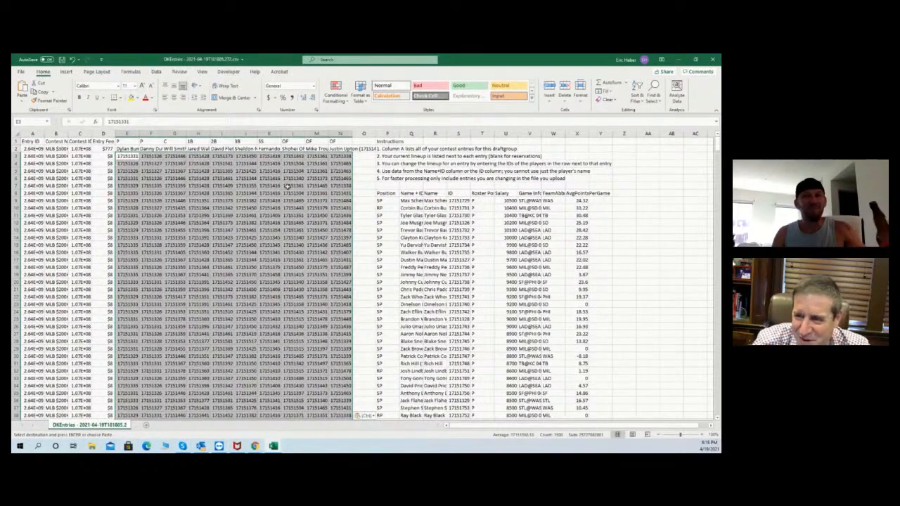
left_click(169, 192)
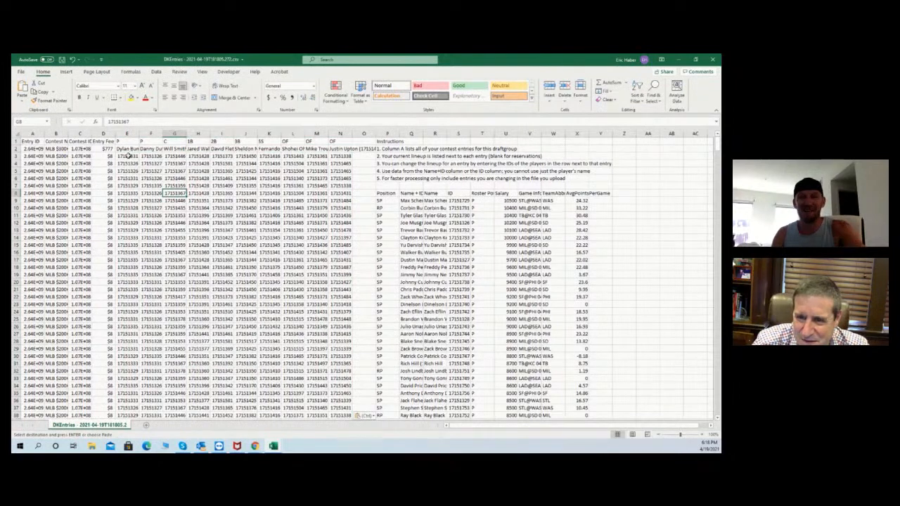
Save the DKEntries file with the pasted lineups and minimize its window.
key("alt+Tab")
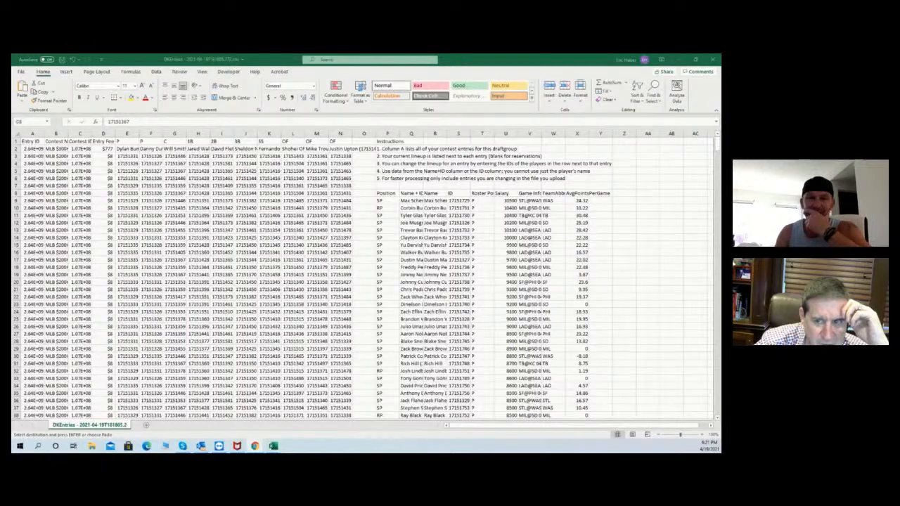
key("ctrl+v")
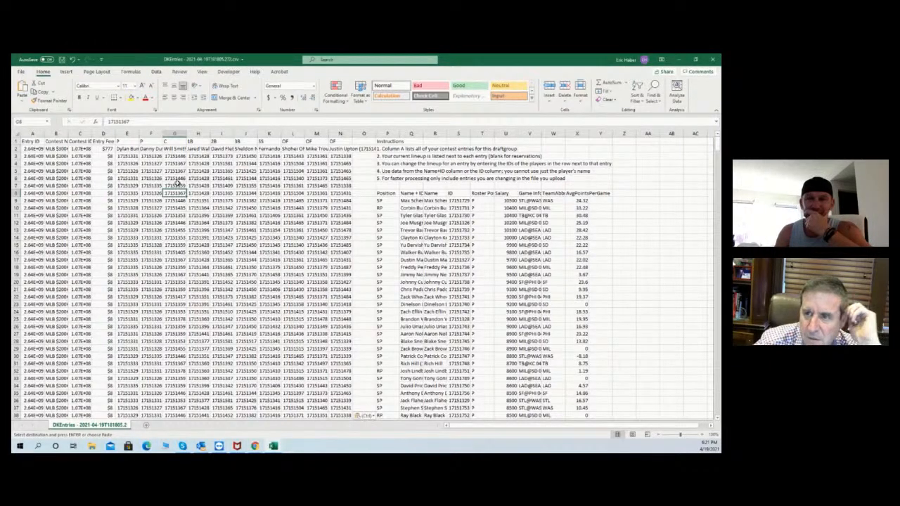
left_click(131, 149)
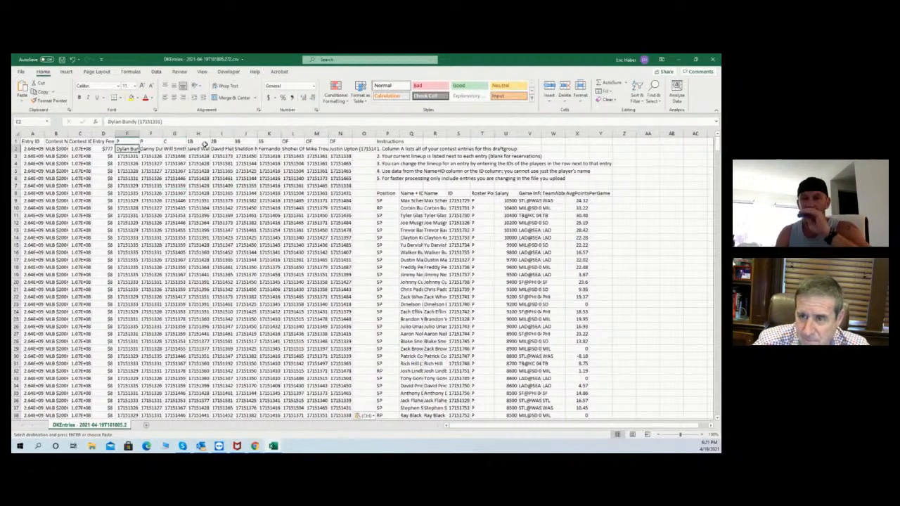
left_click(206, 149)
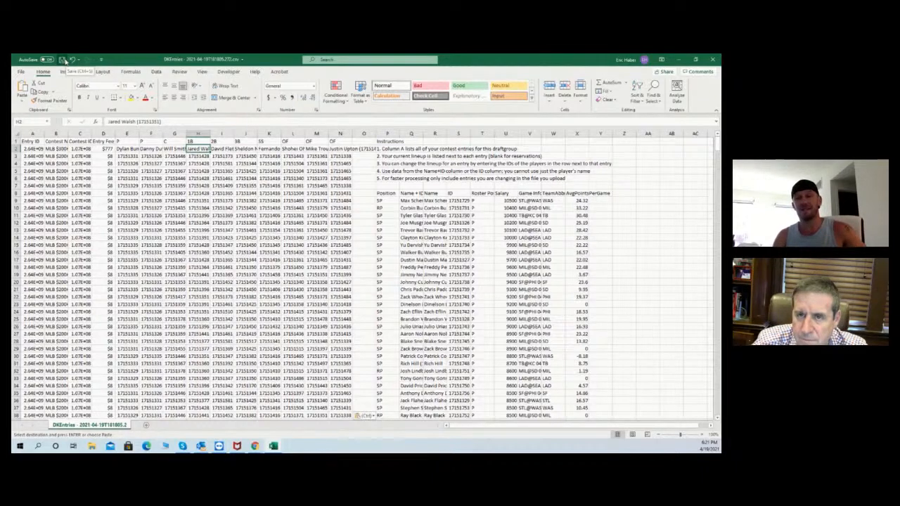
left_click(63, 61)
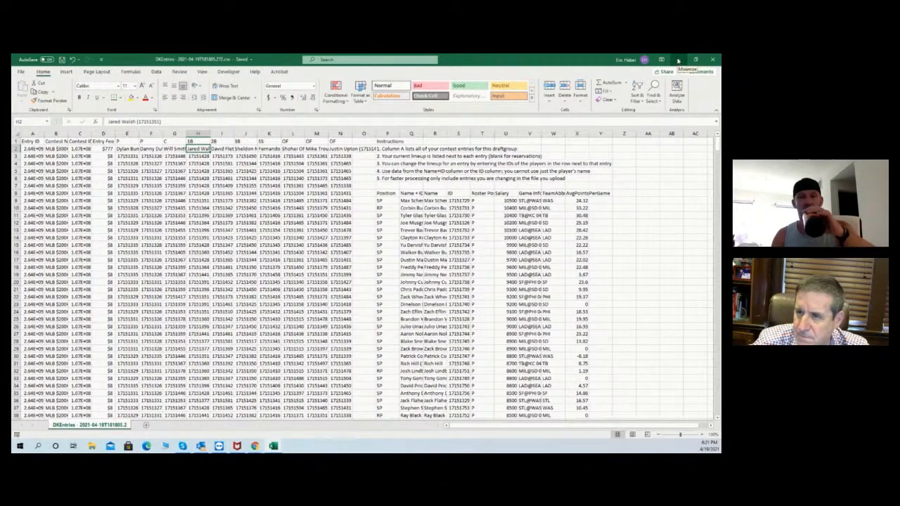
left_click(679, 60)
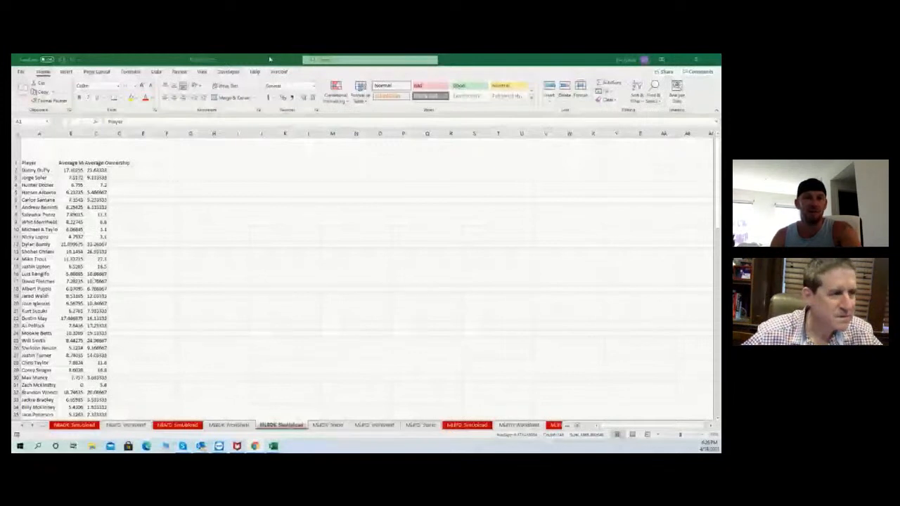
key("ctrl+a")
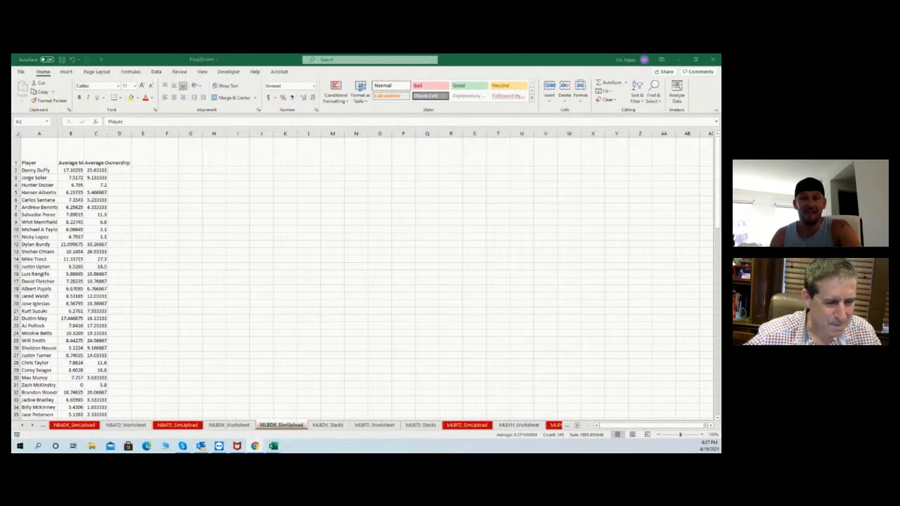
left_click(122, 425)
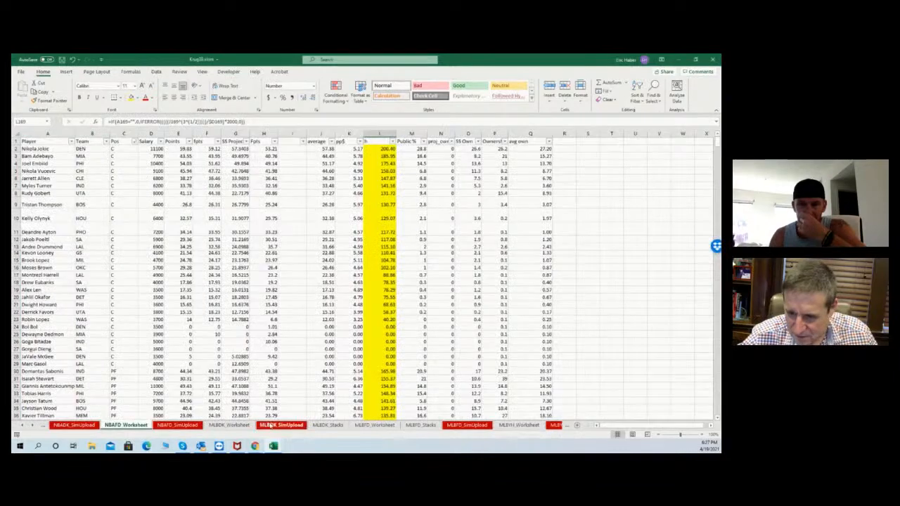
left_click(270, 425)
left_click(116, 427)
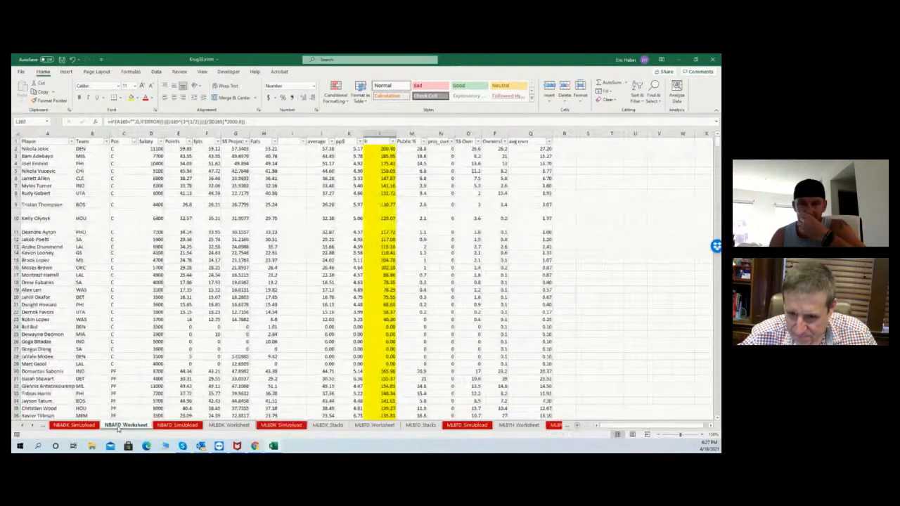
left_click(177, 425)
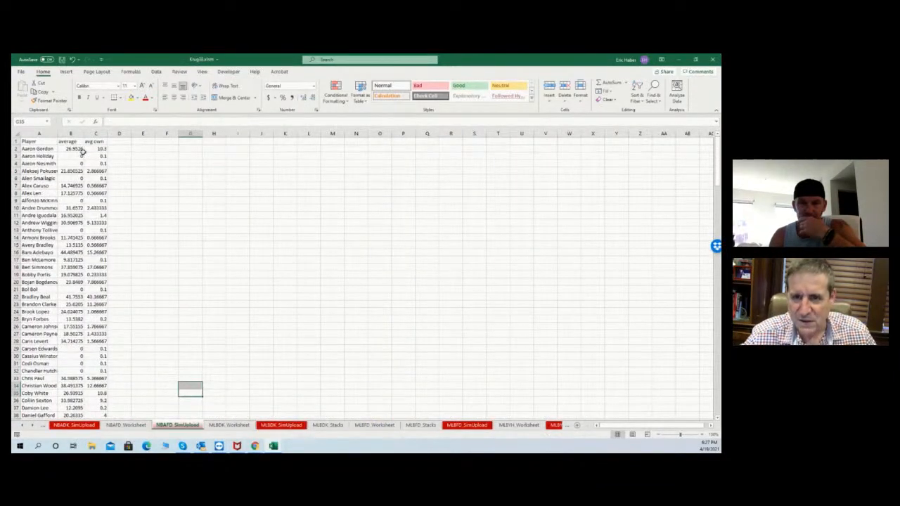
left_click_drag(38, 134, 95, 133)
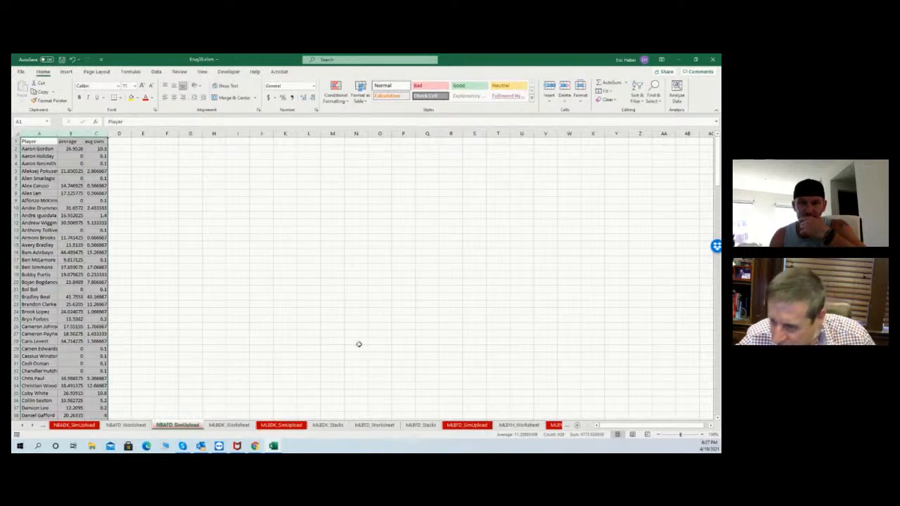
Copy columns A to C with the player, average and avg own data on the MLBFD_SimUpload sheet.
left_click(413, 429)
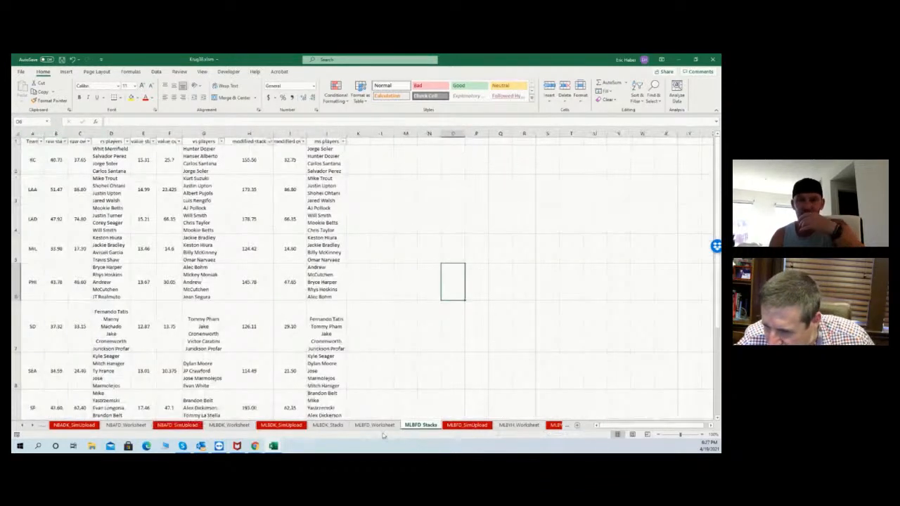
left_click(380, 429)
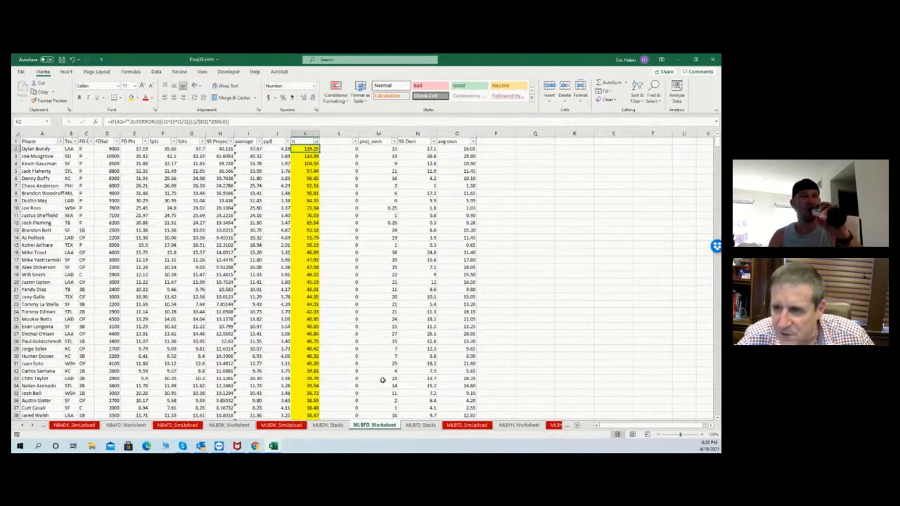
left_click(383, 378)
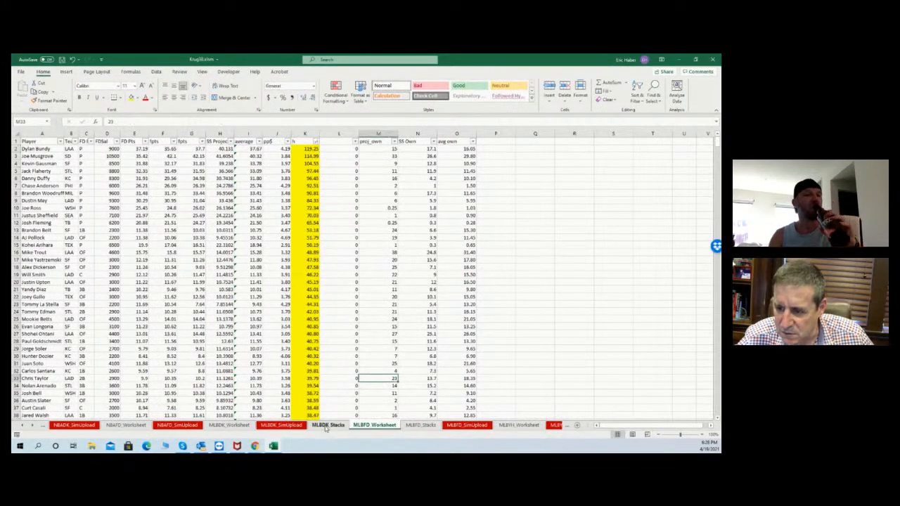
left_click(343, 386)
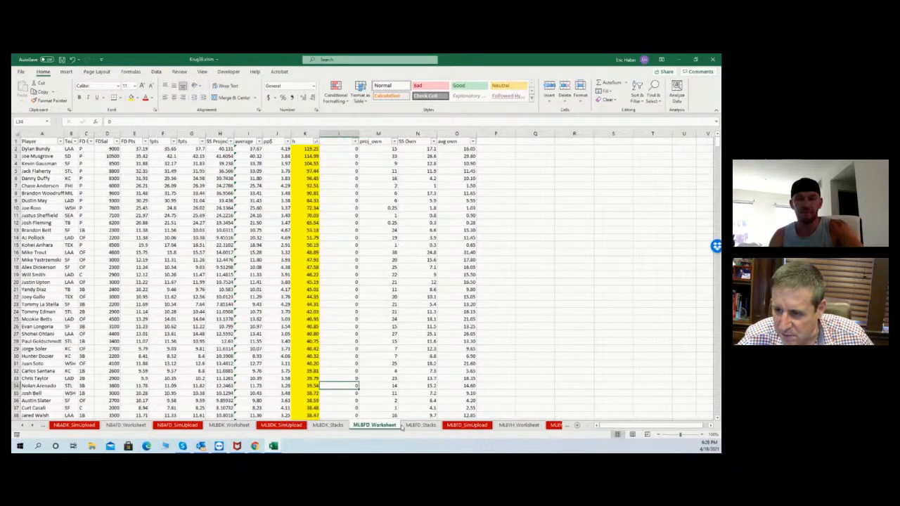
left_click(465, 426)
left_click(443, 378)
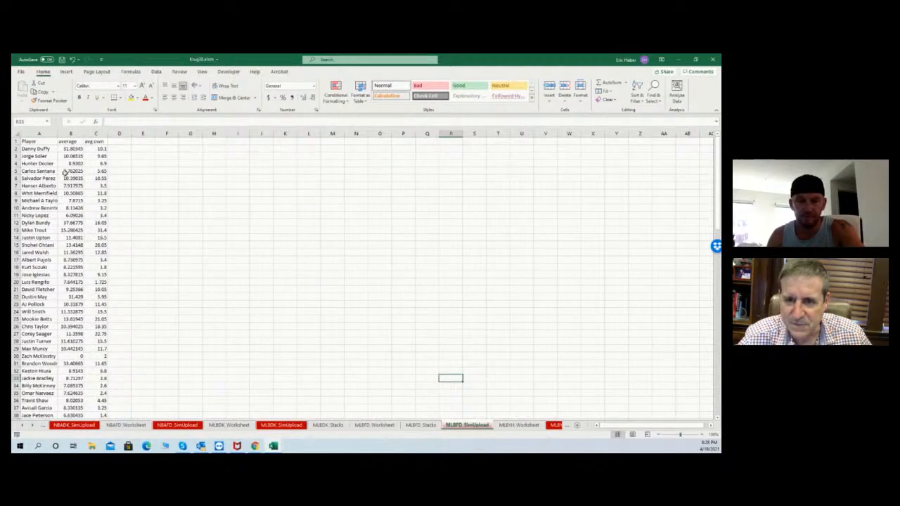
left_click_drag(39, 133, 98, 131)
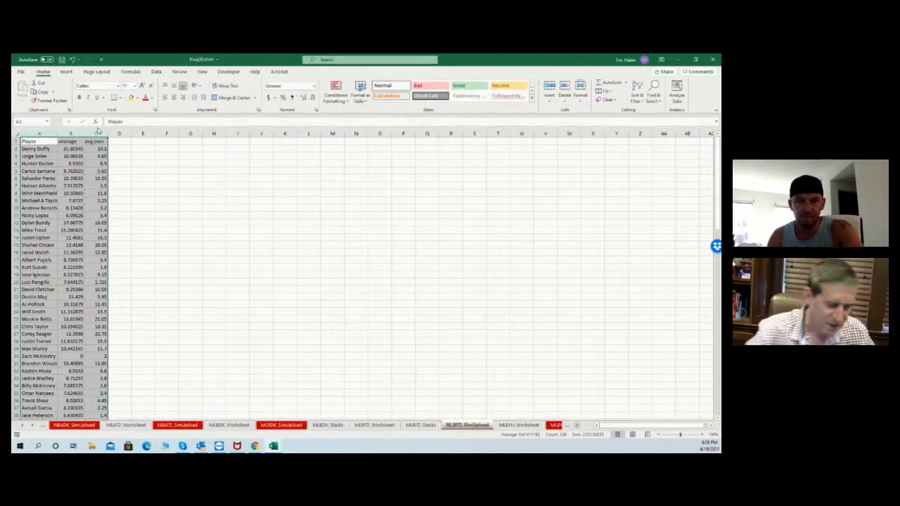
key("ctrl+c")
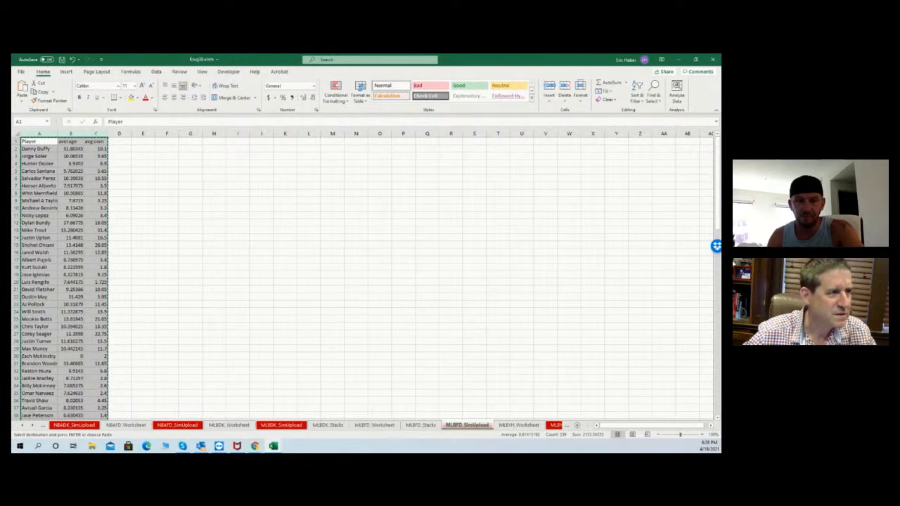
key("alt+Tab")
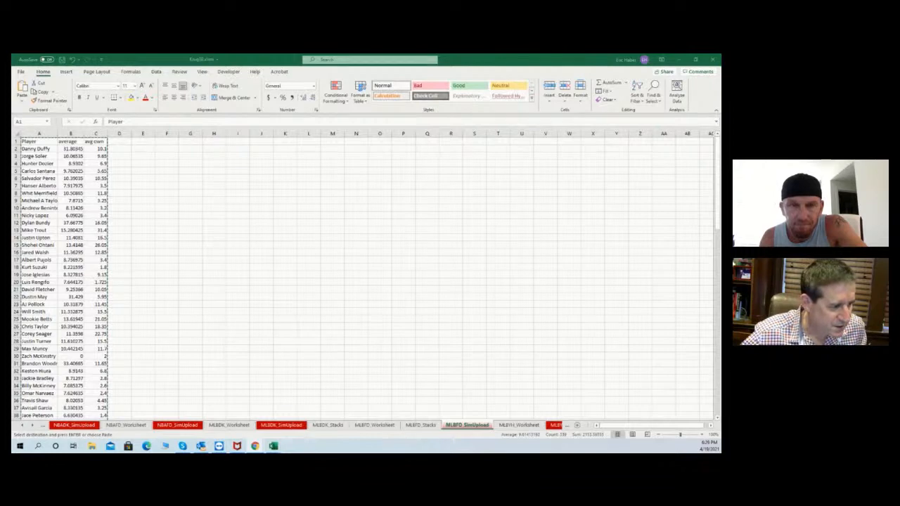
key("ctrl+a")
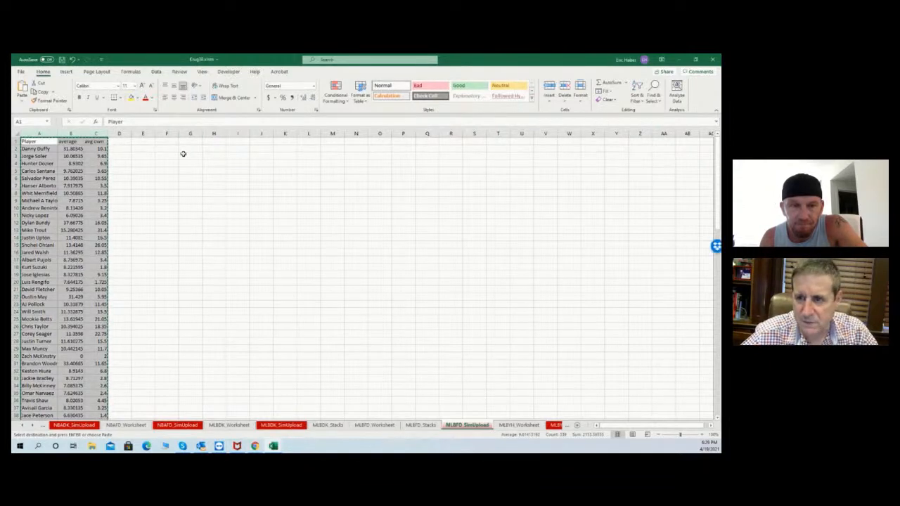
Switch to the FanDuel MLB entries upload template and widen the contest_name column to fit its contents.
key("ctrl+Tab")
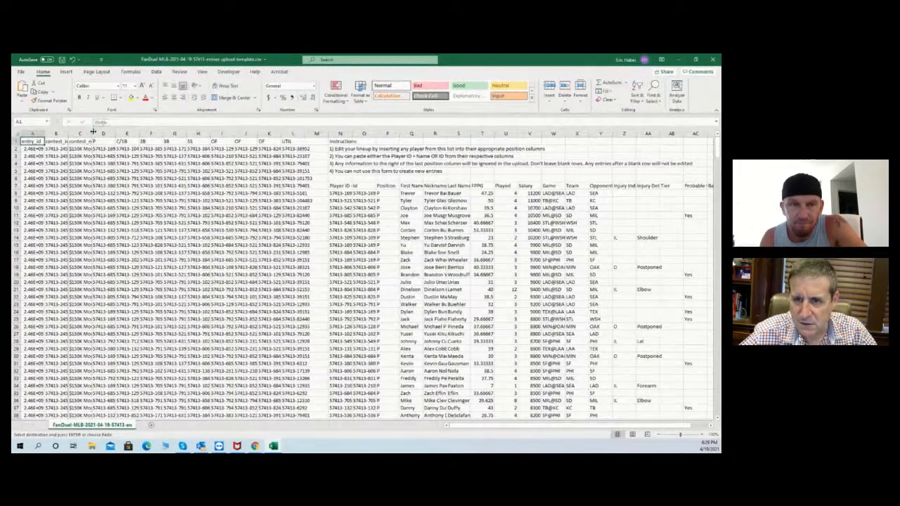
left_click(99, 132)
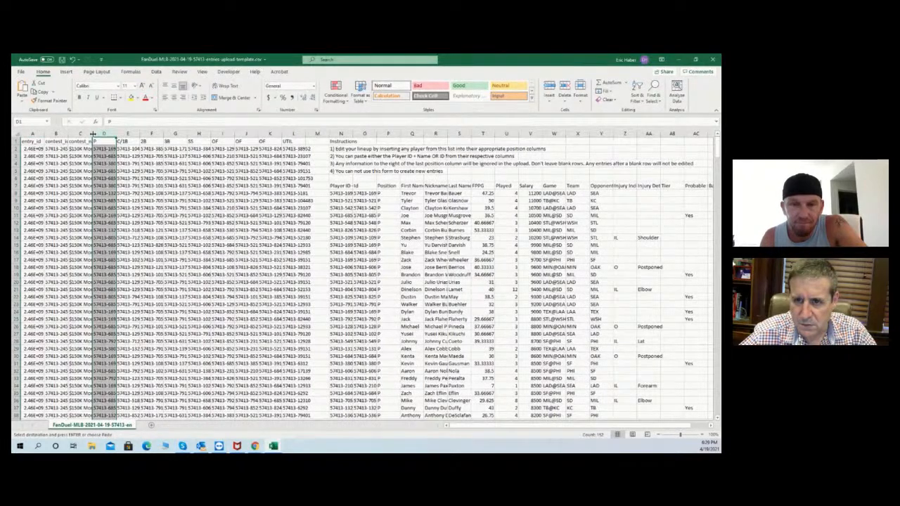
double_click(93, 133)
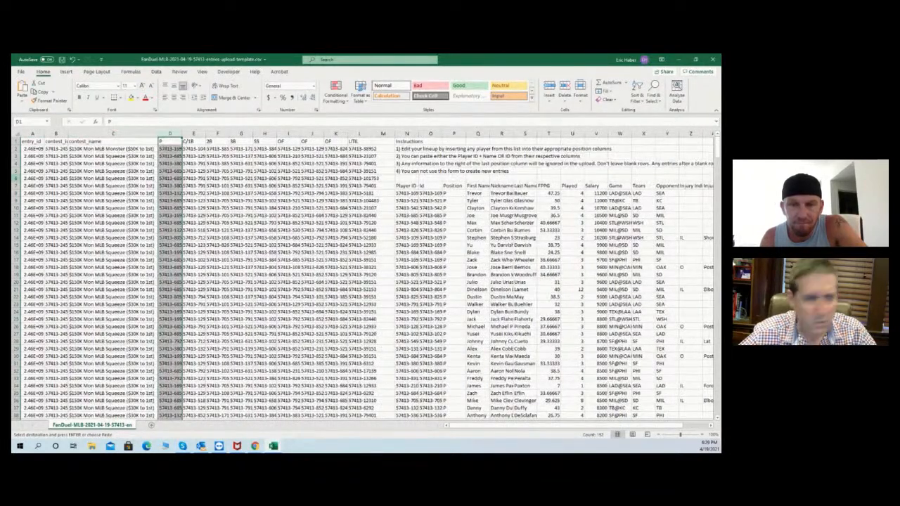
Select the whole P column of the FanDuel MLB entries upload template to check how many entries it holds.
left_click(170, 140)
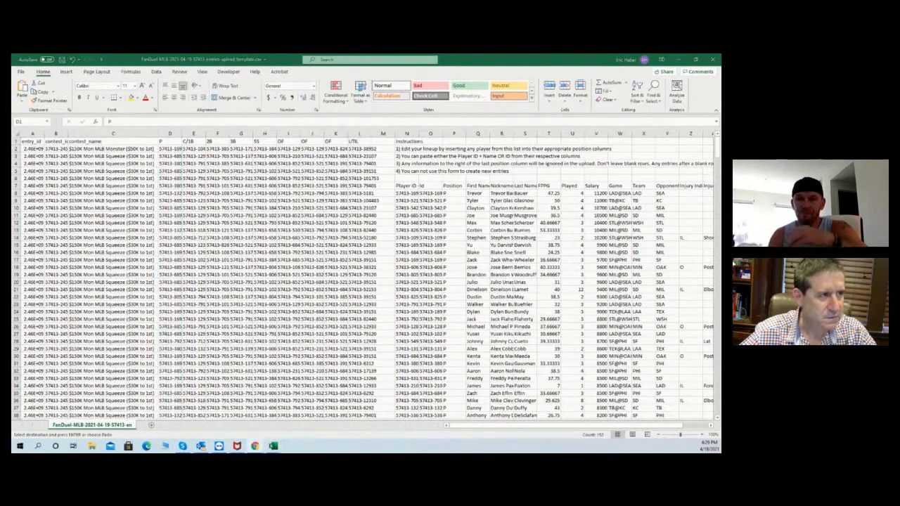
left_click(170, 133)
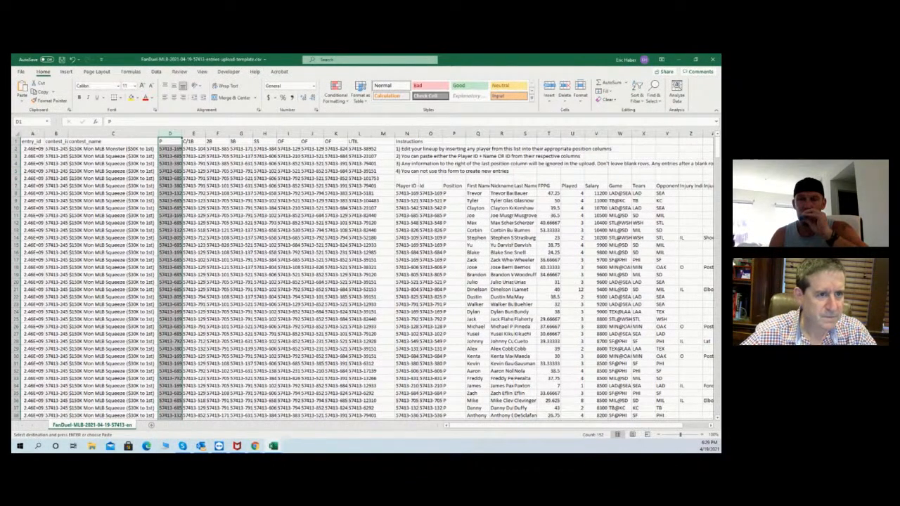
left_click(255, 446)
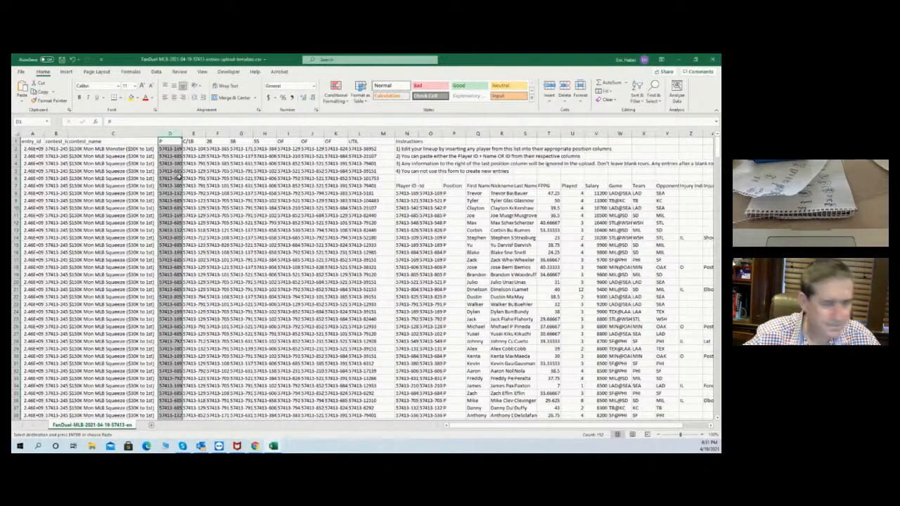
Copy all lineup player IDs below the headers, from cell A2 through column I, in the lineups_fd_mlb_classic_4-19-2021_705pm file.
key("ctrl+n")
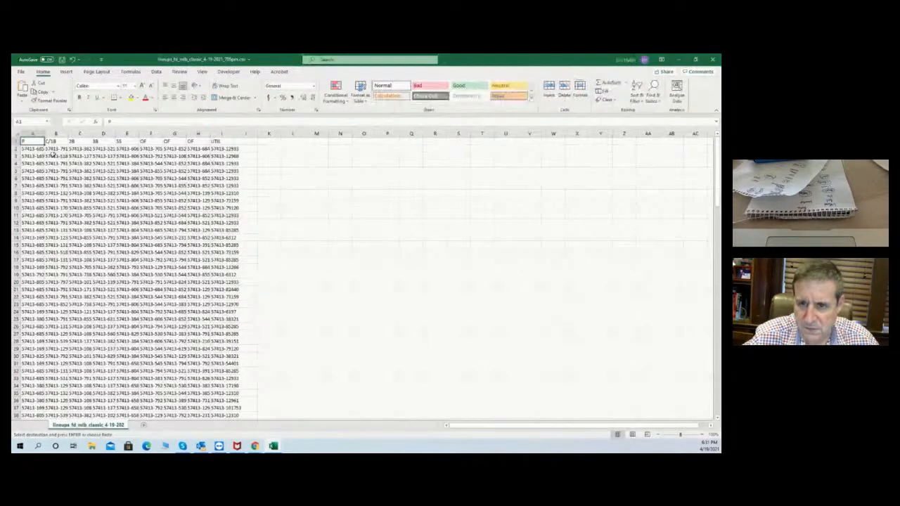
key("ctrl+a")
key("ctrl+c")
scroll(222, 396, "down", 20)
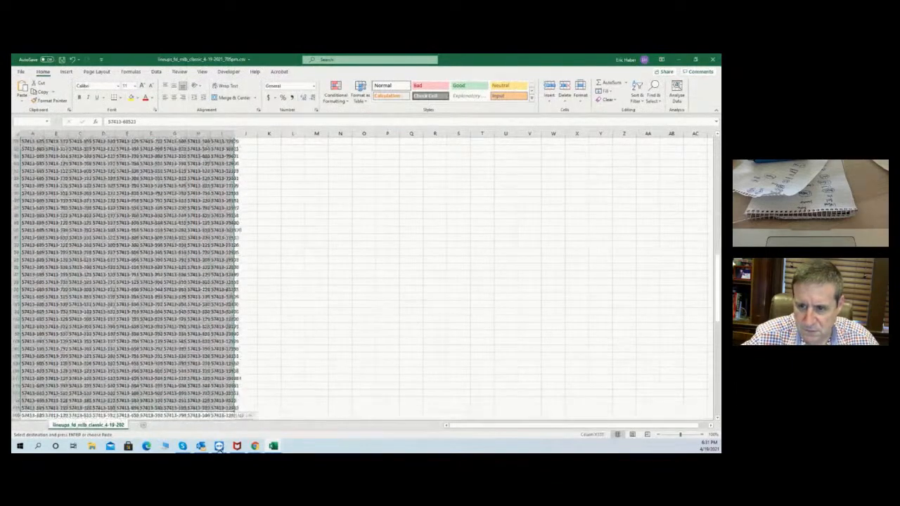
mouse_move(222, 396)
left_mouse_down()
mouse_move(230, 386)
mouse_move(224, 407)
left_mouse_up()
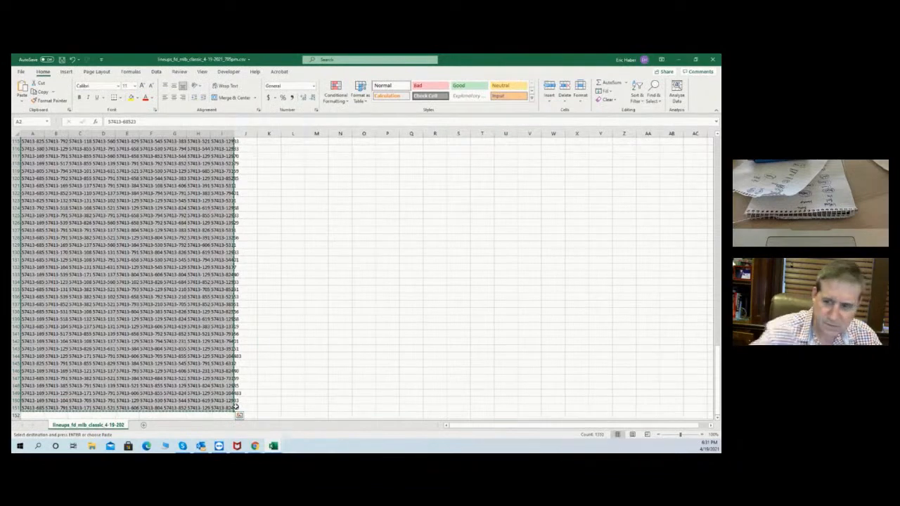
left_click(679, 61)
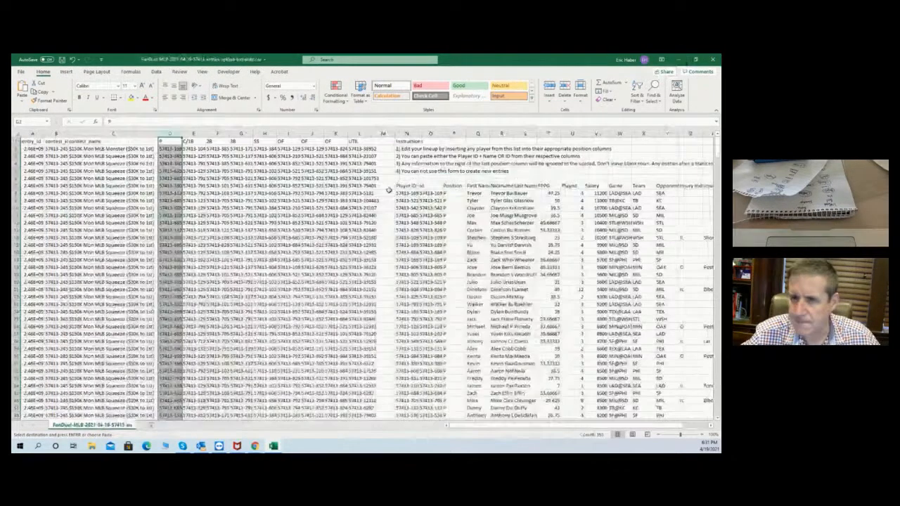
Paste the lineups into the FanDuel MLB entries upload template starting at cell D3, save the file and minimize its window.
left_click(241, 238)
left_click(165, 157)
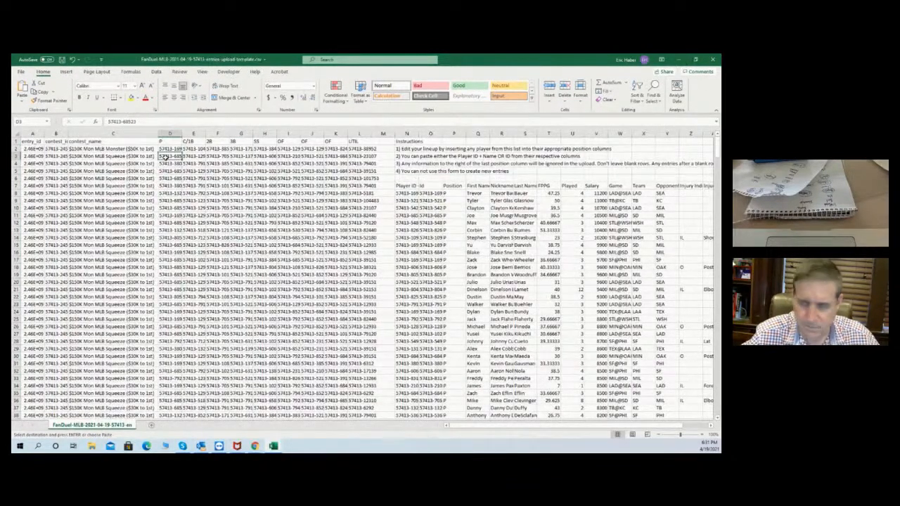
key("ctrl+v")
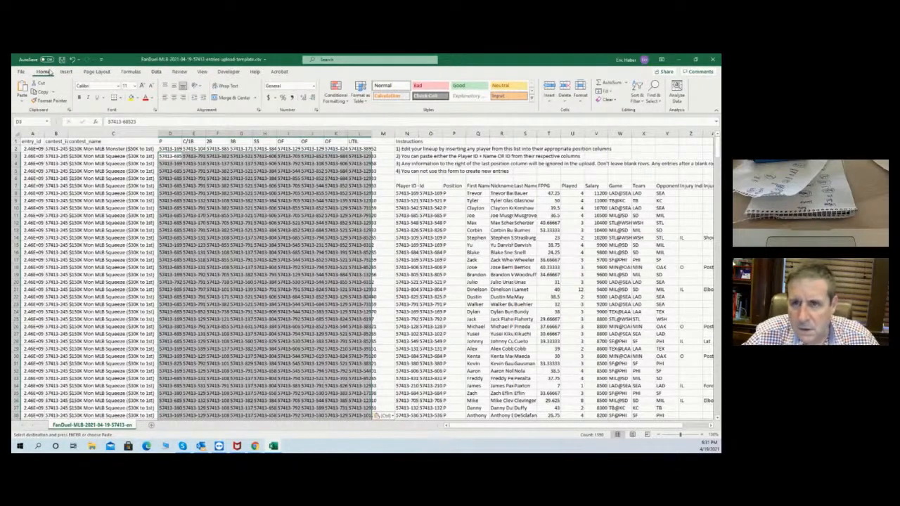
left_click(61, 61)
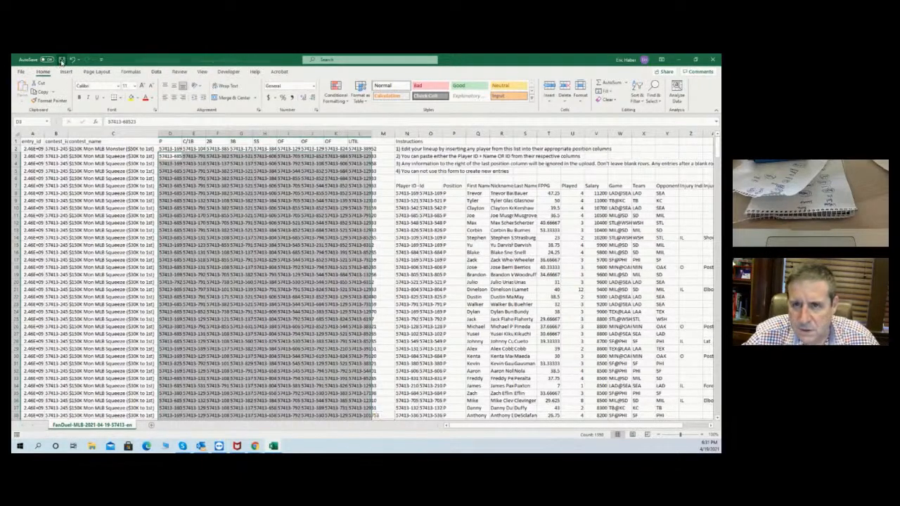
left_click(679, 61)
left_click(681, 60)
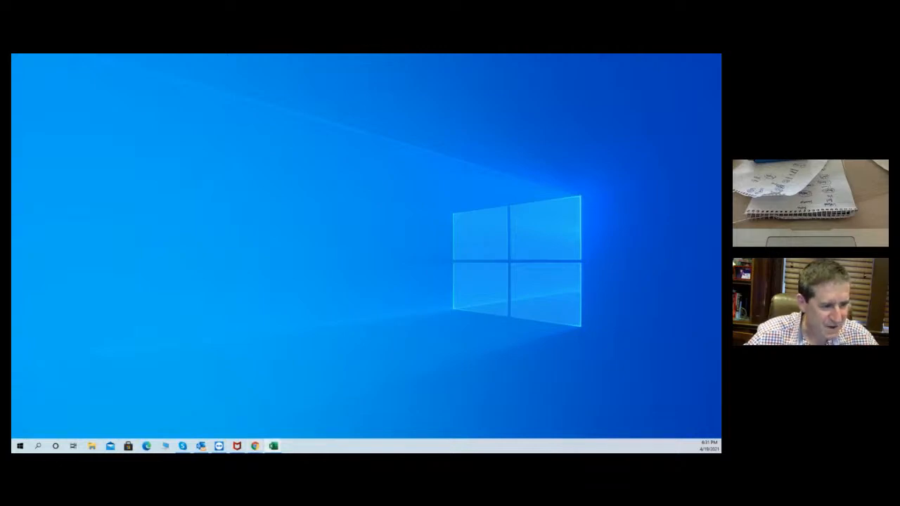
Bring up the FanDuel MLB entries upload template (1) file and widen the contest_name column to fit its contents.
left_click(273, 446)
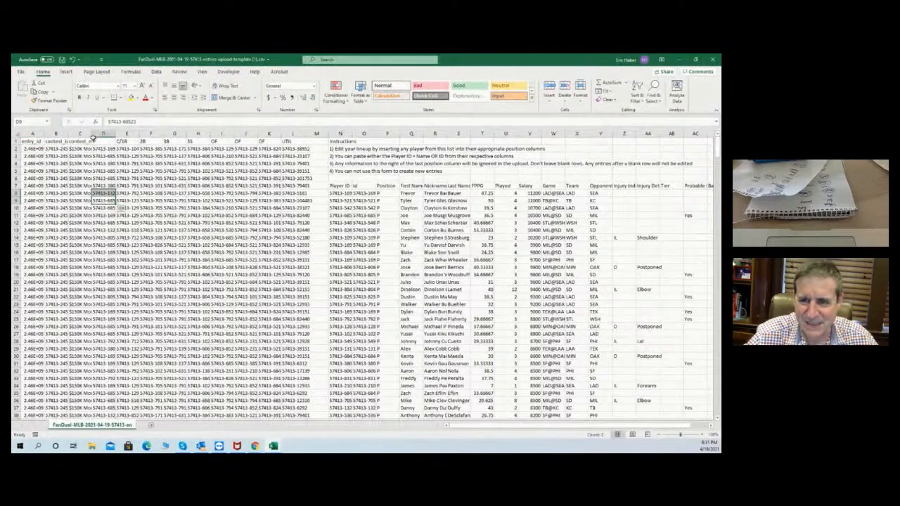
double_click(92, 136)
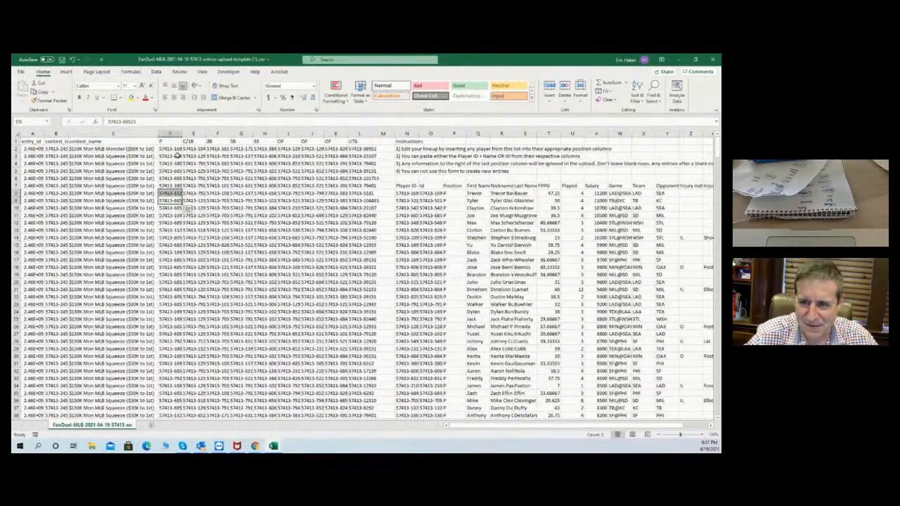
left_click(178, 155)
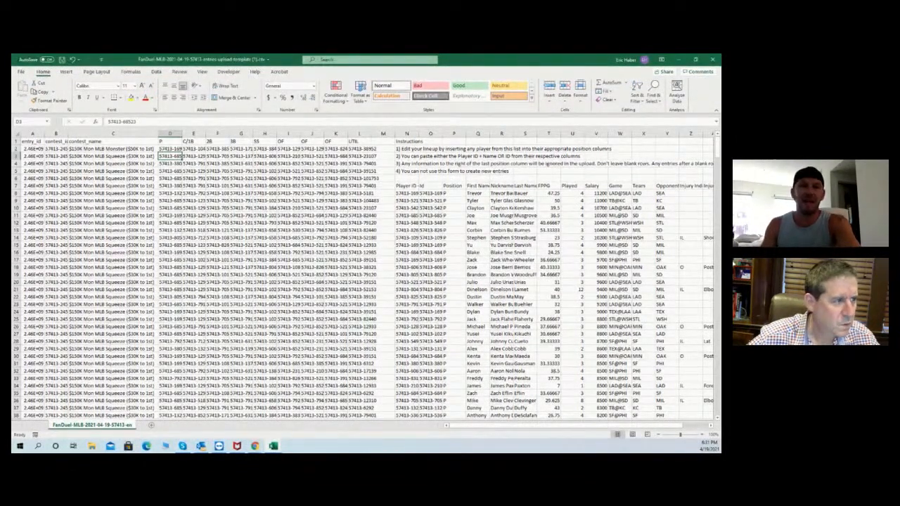
Copy all lineup player IDs below the headers of the lineups_fd_mlb_classic_4-19-2021_705pm (1) file and minimize its window.
key("alt+Tab")
key("alt+Tab")
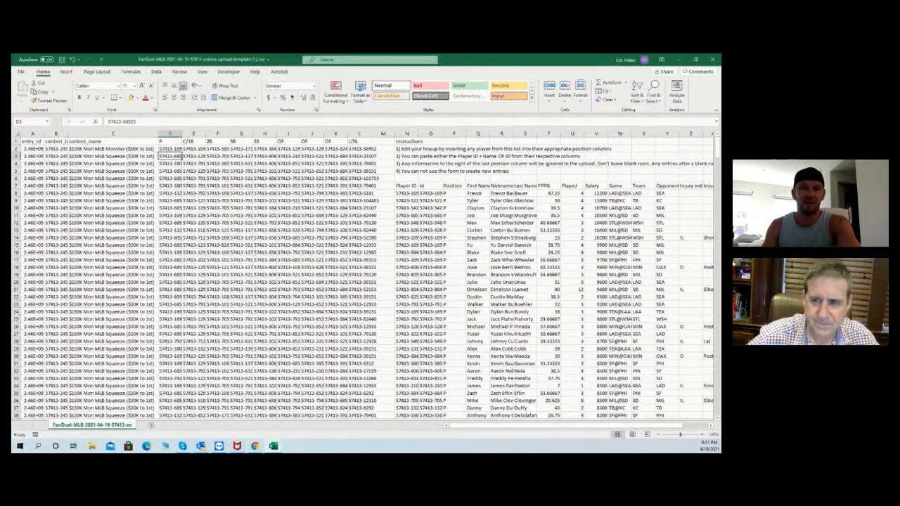
key("alt+Tab")
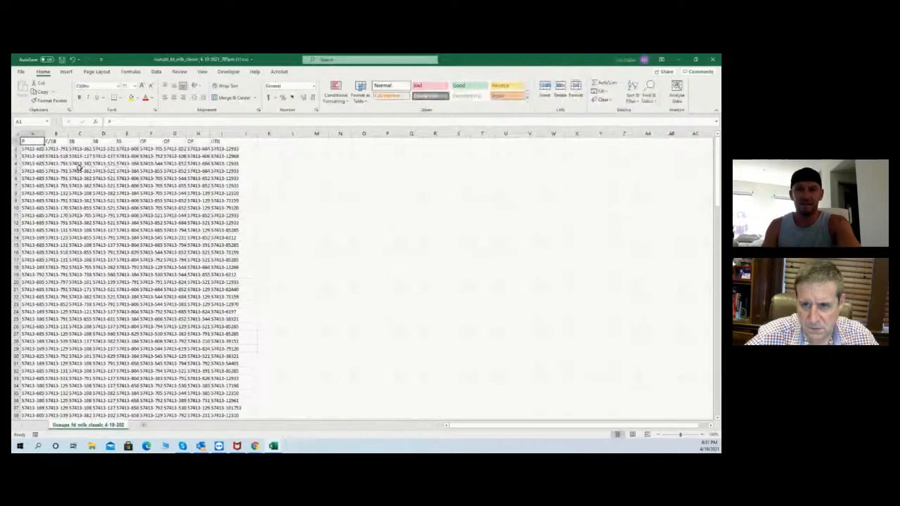
left_click_drag(28, 144, 235, 403)
key("ctrl+c")
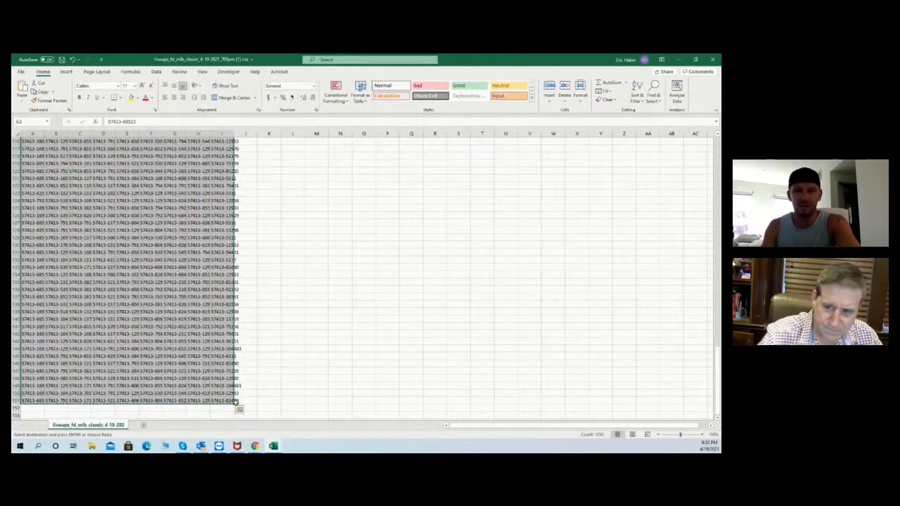
left_click(678, 62)
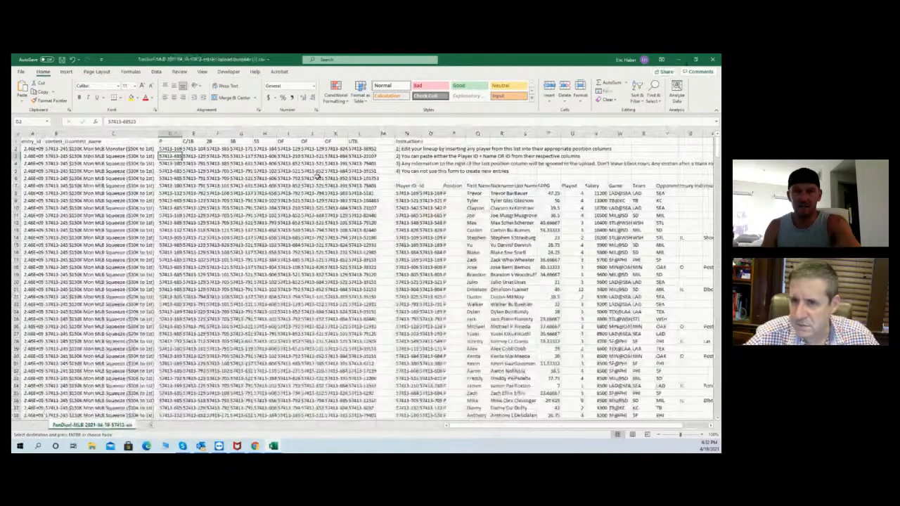
Paste the lineups into the entries upload template (1) file starting at cell D3, save it and minimize its window.
left_click(312, 176)
left_click(171, 156)
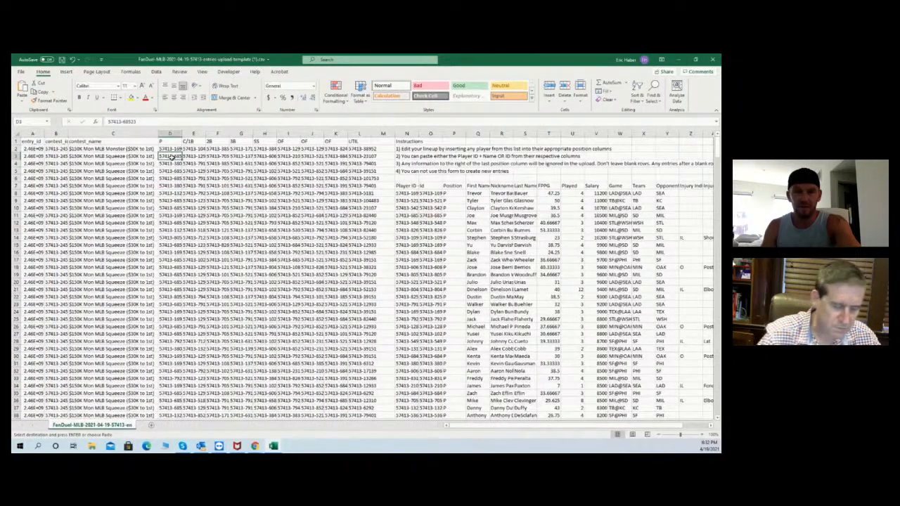
key("ctrl+v")
left_click(62, 60)
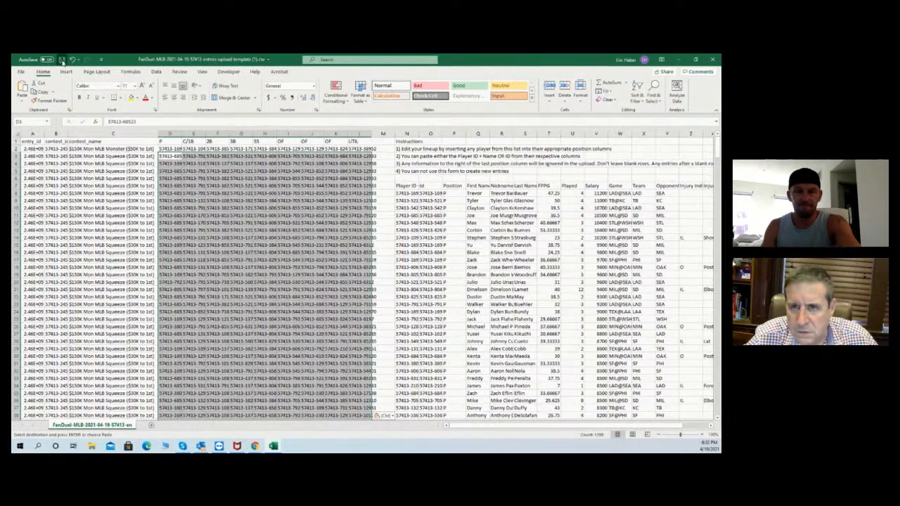
left_click(679, 60)
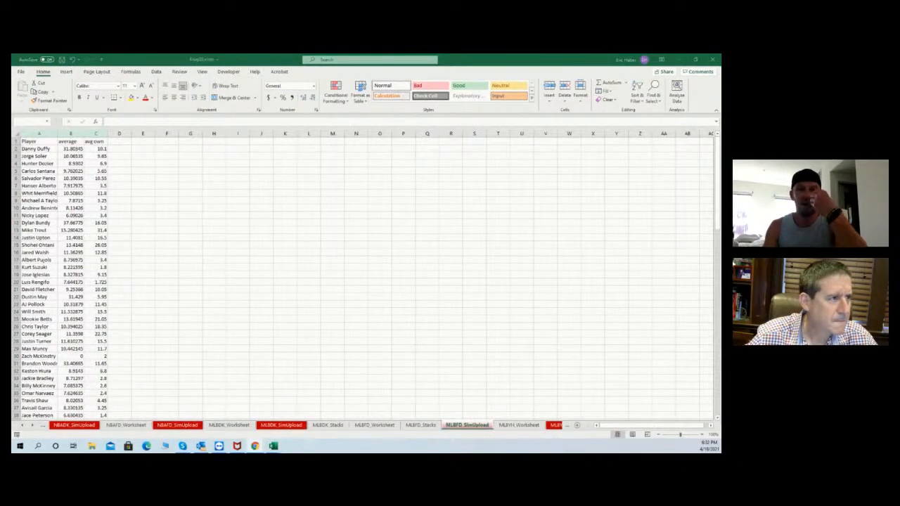
Select the data on the MLBFD_SimUpload sheet, clear the selection and show the MLBDK_Worksheet sheet.
key("ctrl+a")
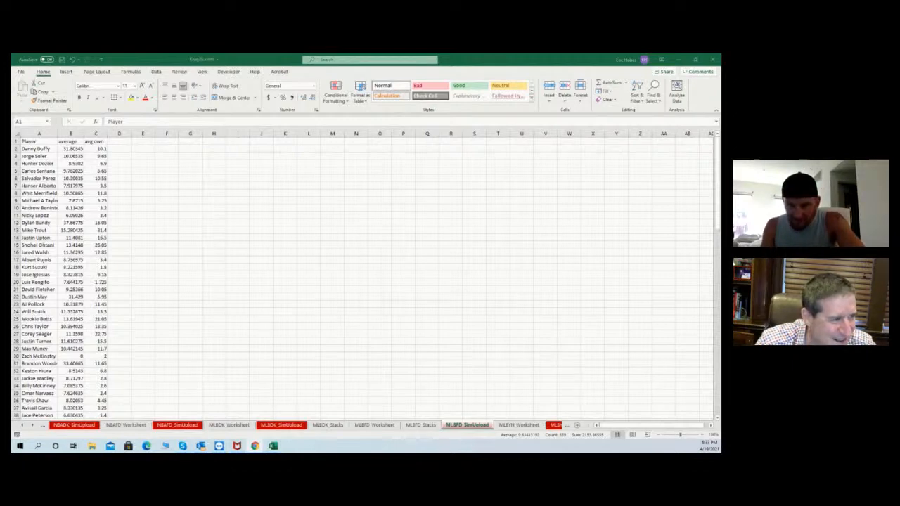
left_click(200, 261)
left_click(216, 426)
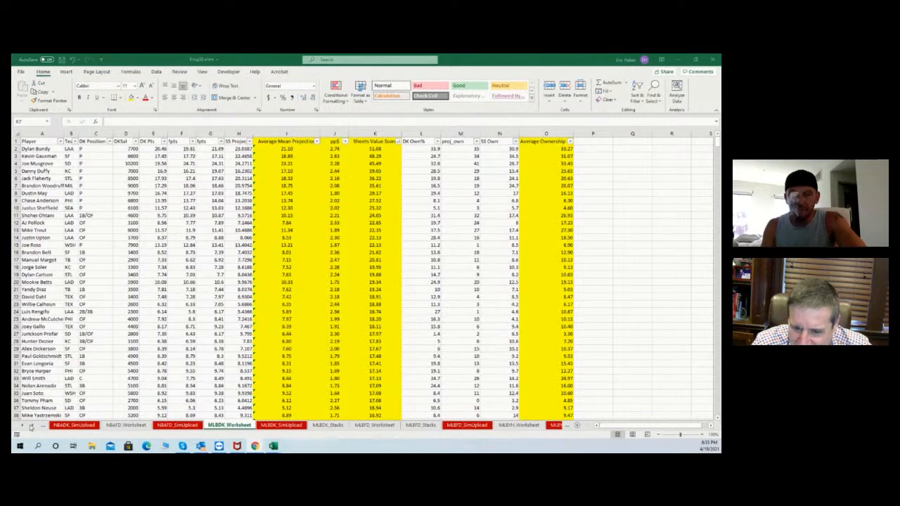
Look through the workbook's sheet tabs from the NHL sheets past MLB, PGA and NFL to the Source sheets.
left_click(25, 426)
left_click(24, 426)
left_click(25, 426)
left_click(25, 426)
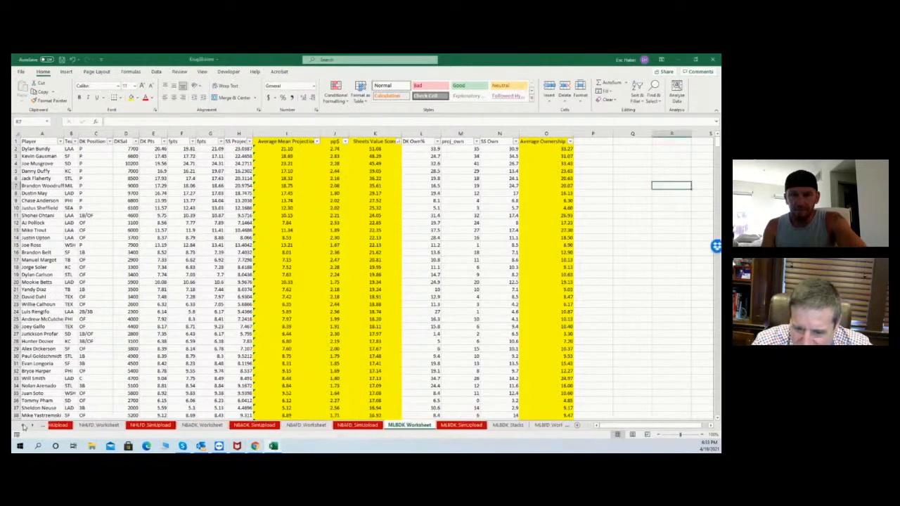
left_click(24, 426)
left_click(24, 426)
left_click(33, 426)
left_click(32, 426)
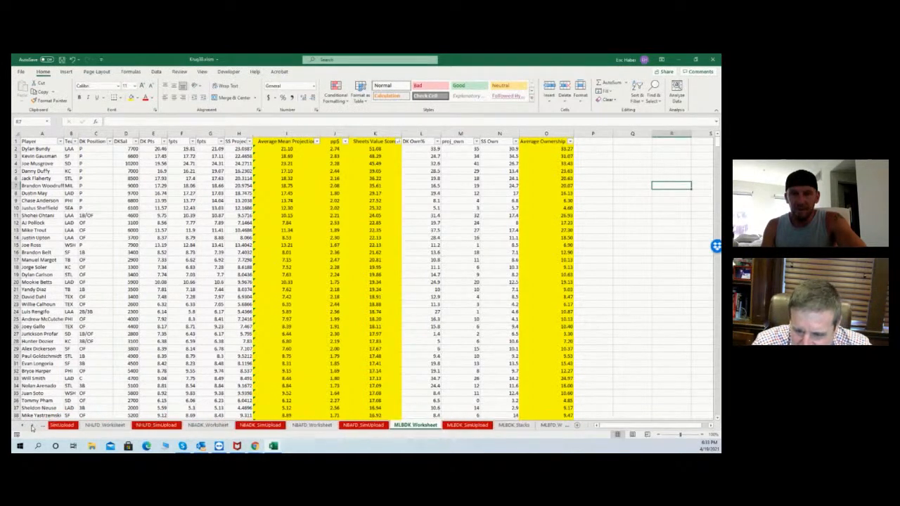
left_click(33, 426)
left_click(32, 427)
left_click(33, 426)
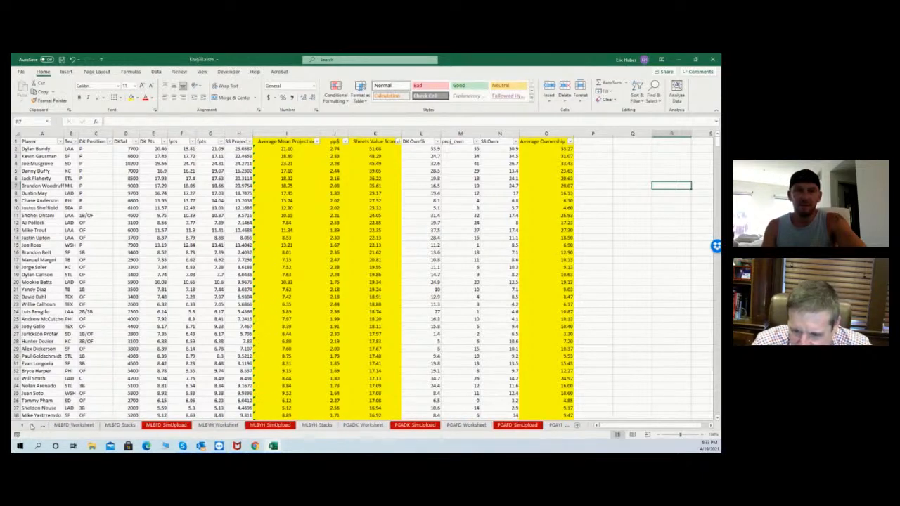
left_click(33, 426)
left_click(33, 426)
left_click(32, 427)
left_click(32, 426)
left_click(32, 427)
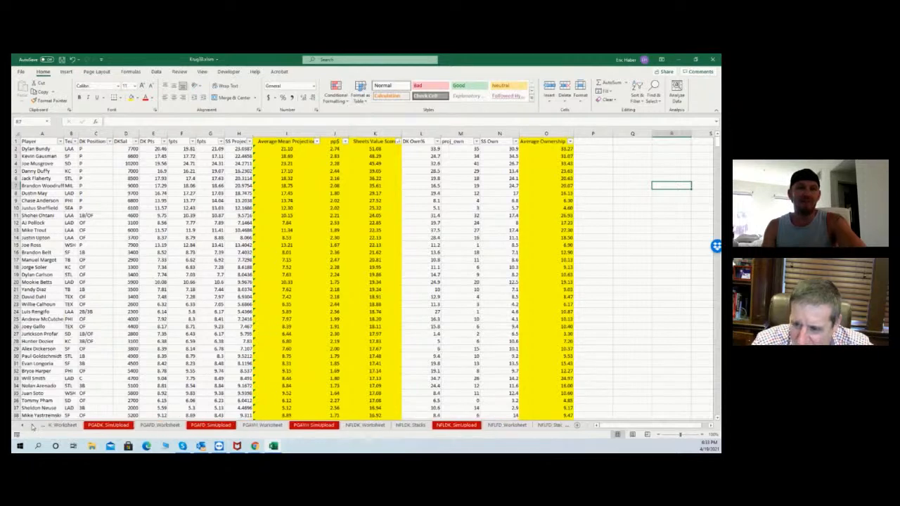
left_click(32, 426)
left_click(33, 426)
left_click(32, 426)
left_click(33, 426)
left_click(32, 426)
left_click(32, 426)
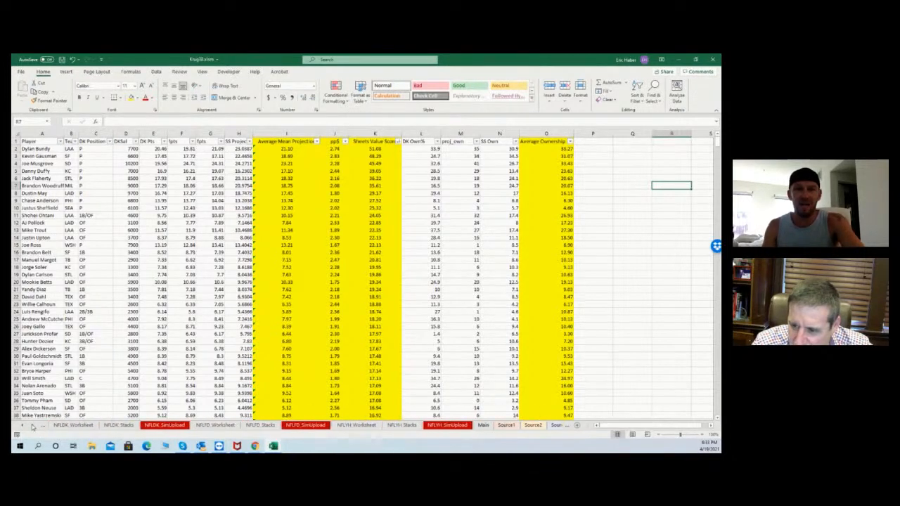
left_click(32, 426)
left_click(33, 426)
left_click(32, 426)
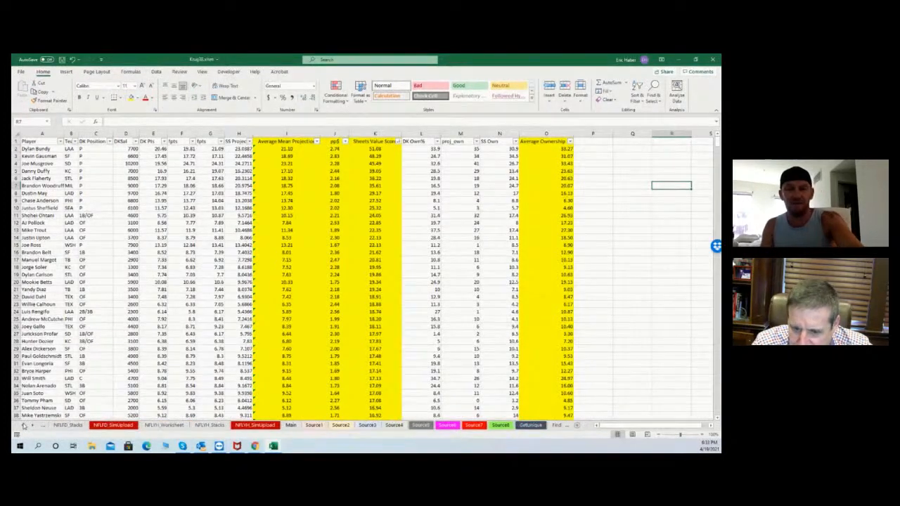
Go back through the sheet tabs to the NBA sheets and show the NBADK_Worksheet sheet.
left_click(23, 426)
left_click(23, 426)
left_click(23, 426)
left_click(23, 426)
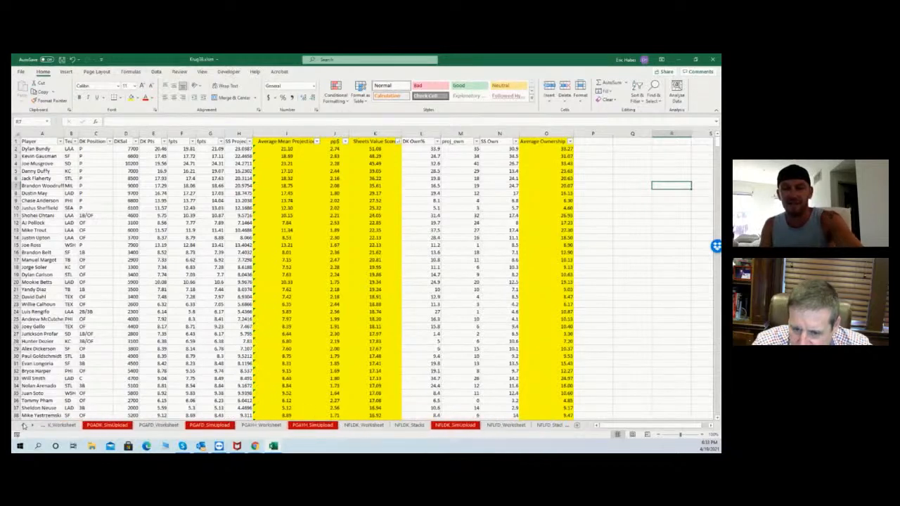
left_click(23, 426)
left_click(23, 426)
left_click(23, 426)
left_click(23, 426)
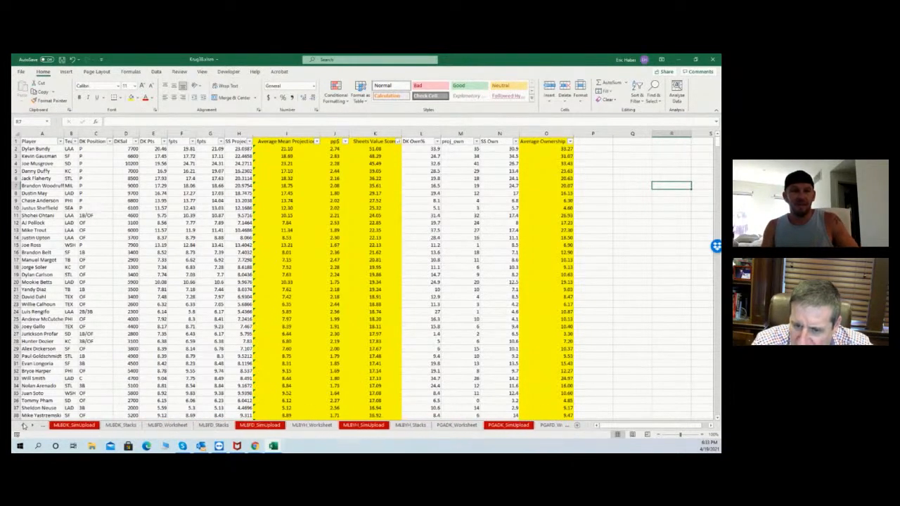
left_click(24, 426)
left_click(23, 426)
left_click(23, 426)
left_click(23, 426)
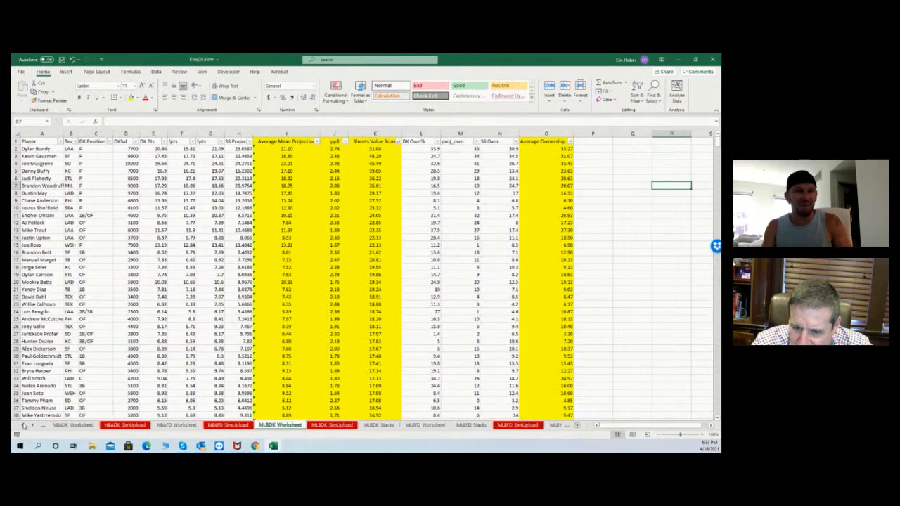
left_click(23, 426)
left_click(129, 425)
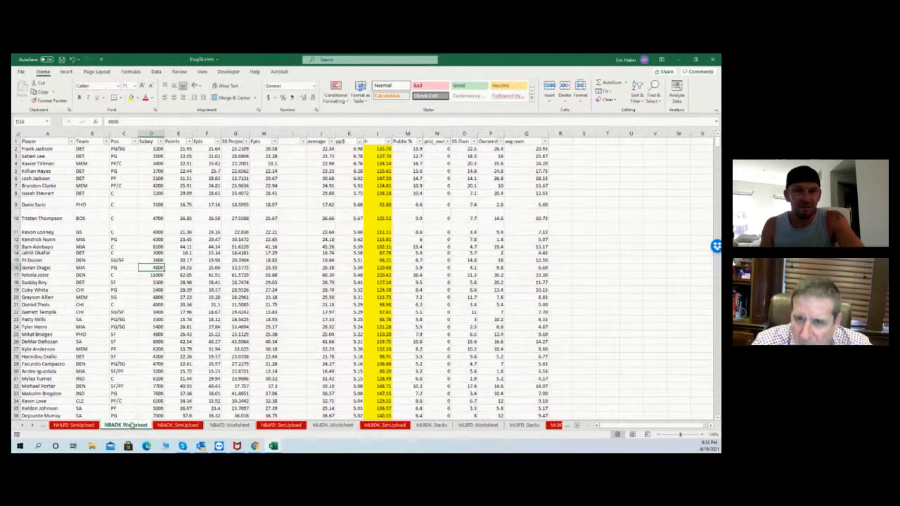
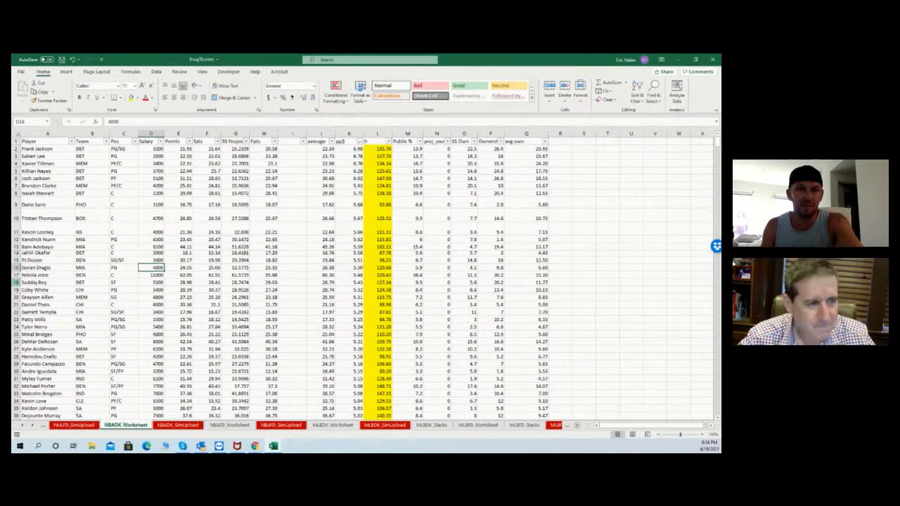
key("alt+Tab")
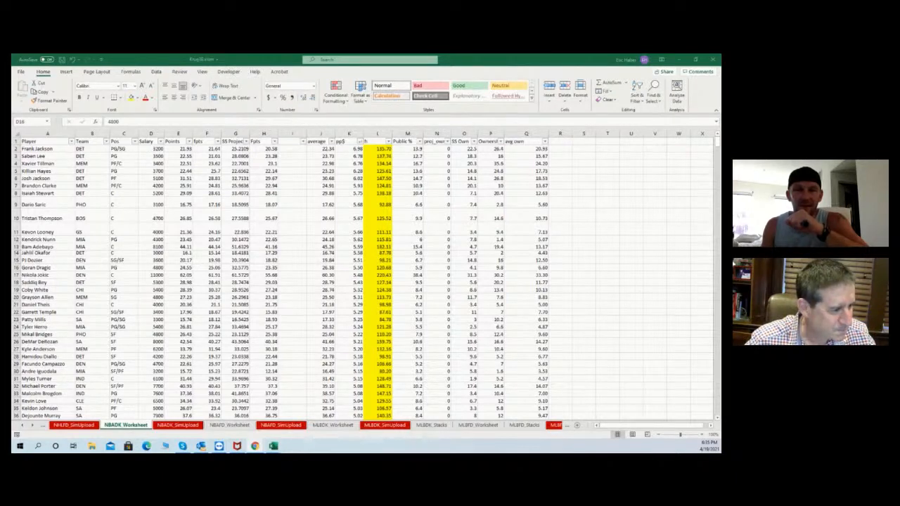
Try to save the DailyRoto_NBAProjections_2021-04-19 (2).csv file over NBADK1.csv in the KrugNBA folder.
key("alt+Tab")
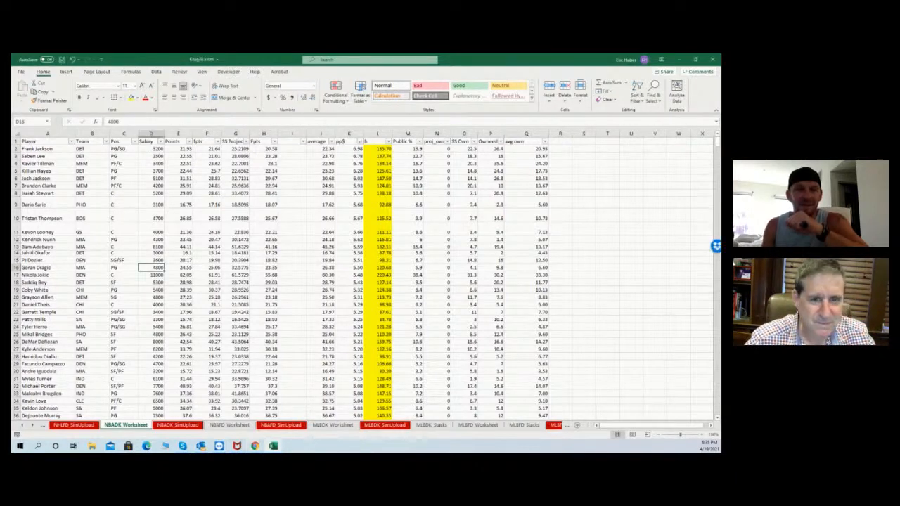
key("alt+Tab")
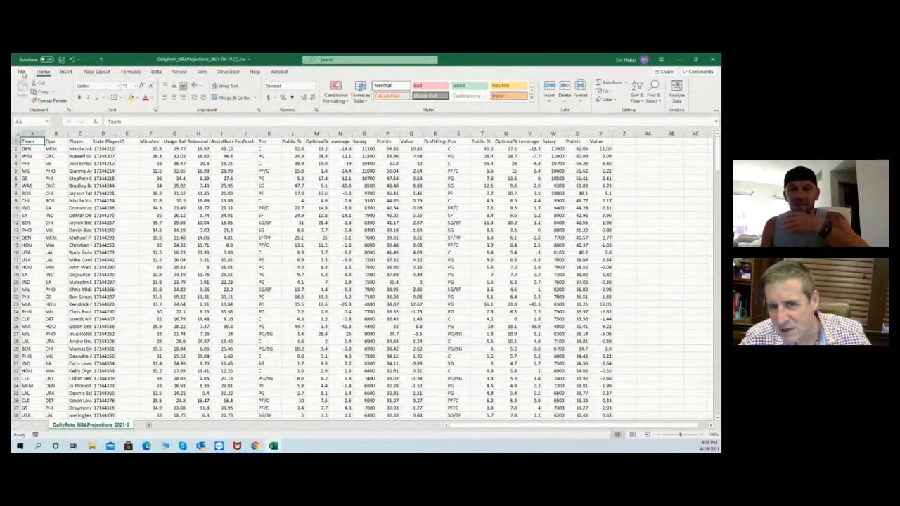
left_click(22, 73)
left_click(34, 171)
left_click(99, 108)
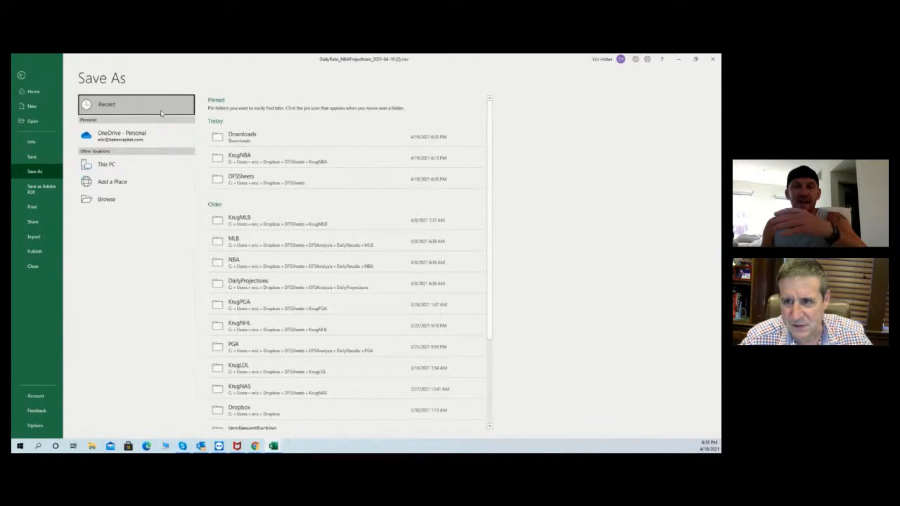
left_click(246, 158)
left_click(247, 186)
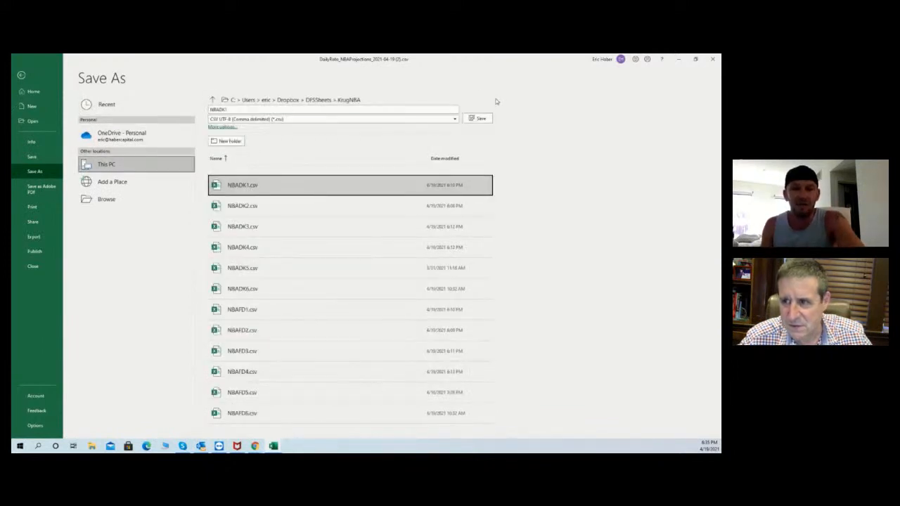
left_click(478, 119)
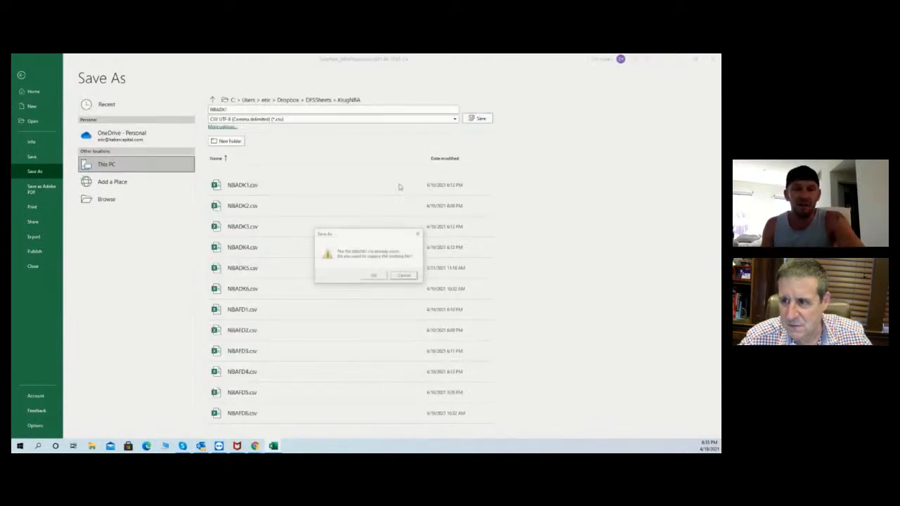
left_click(373, 276)
left_click(369, 272)
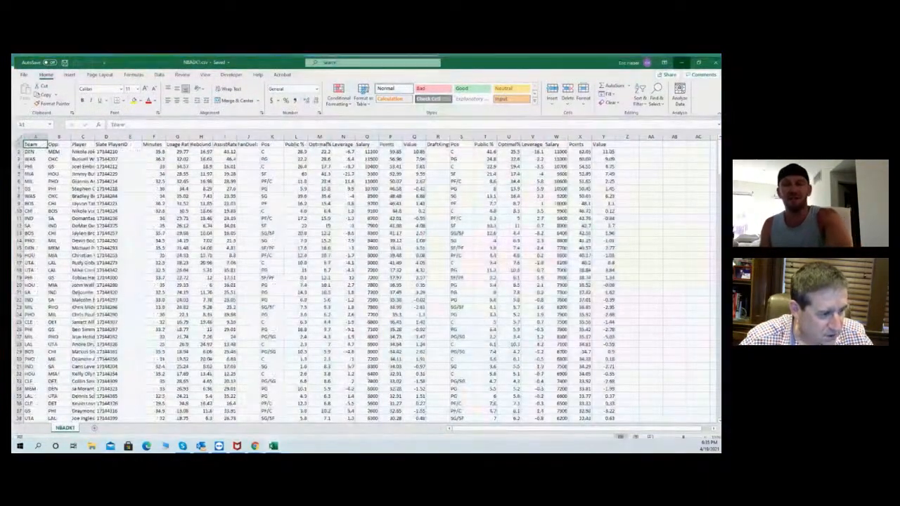
Close the older open NBADK1.csv, save the DailyRoto projections over NBADK1.csv in KrugNBA and close the saved file.
left_click(200, 411)
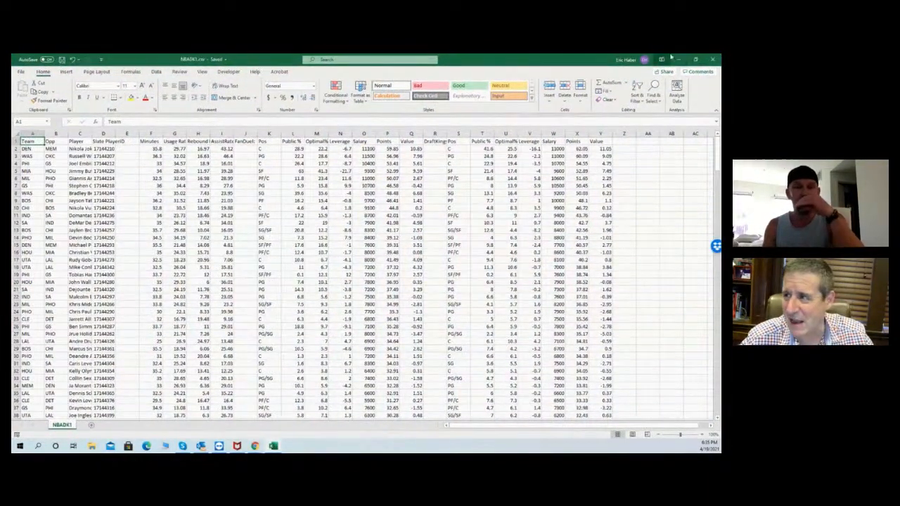
left_click(712, 59)
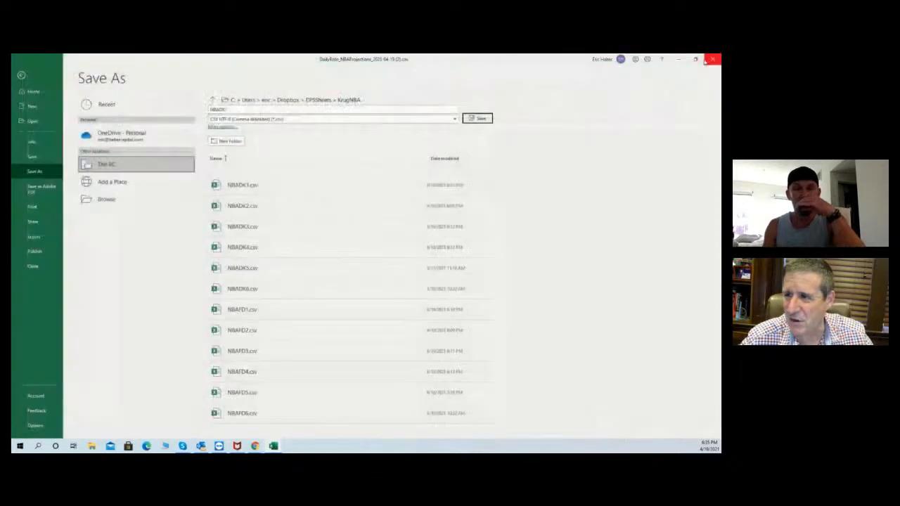
left_click(268, 185)
left_click(476, 119)
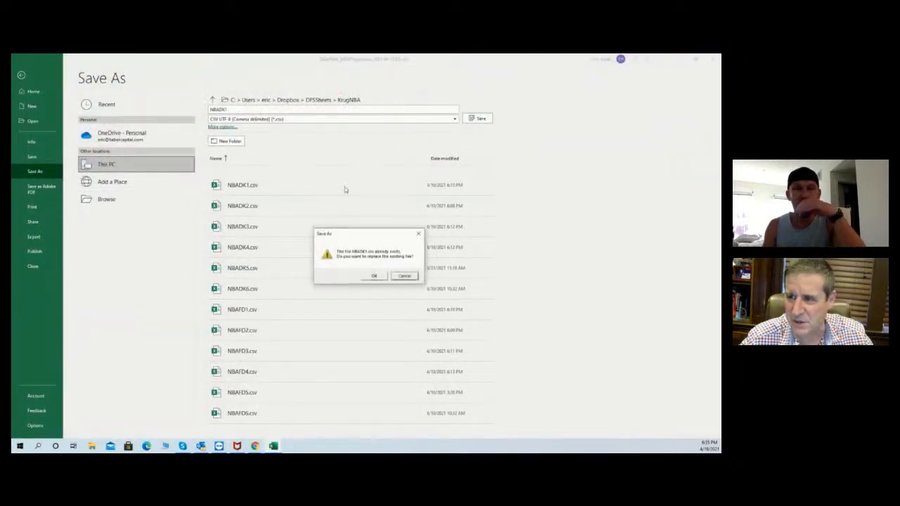
left_click(374, 276)
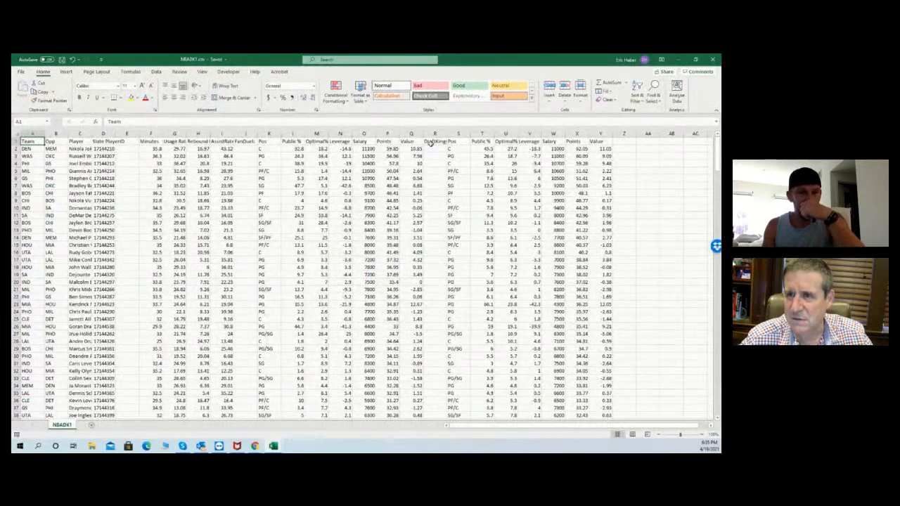
left_click(712, 60)
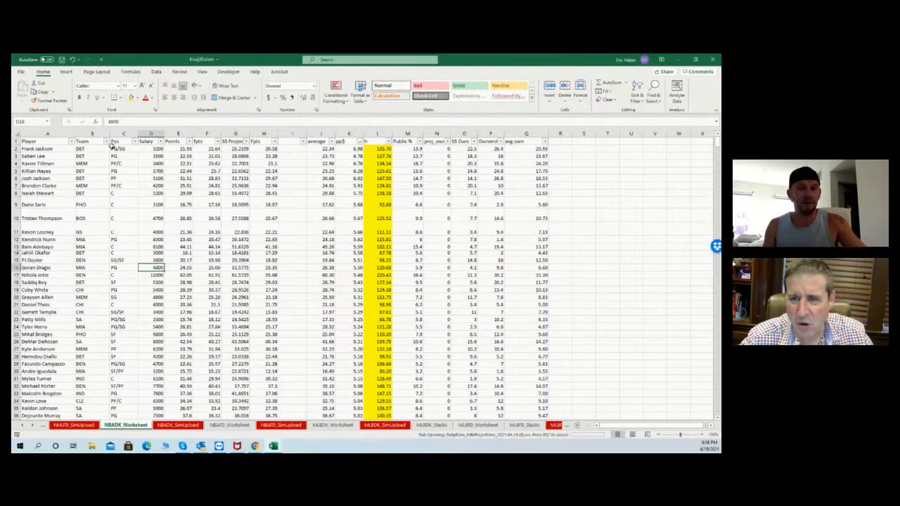
Switch to DailyRoto_NBAProjections_2021-04-19 (3).csv and try to save it over NBAFD1.csv in the KrugNBA folder.
key("alt+Tab")
left_click(21, 72)
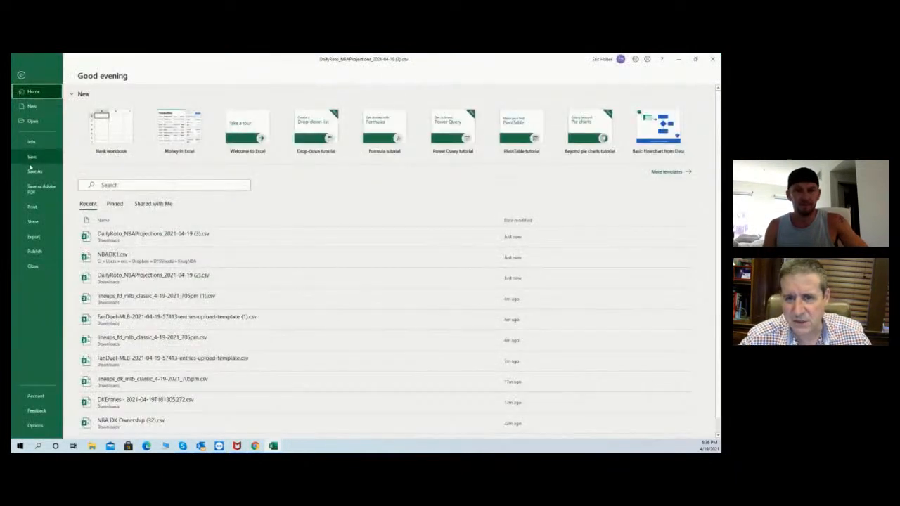
left_click(35, 170)
left_click(105, 106)
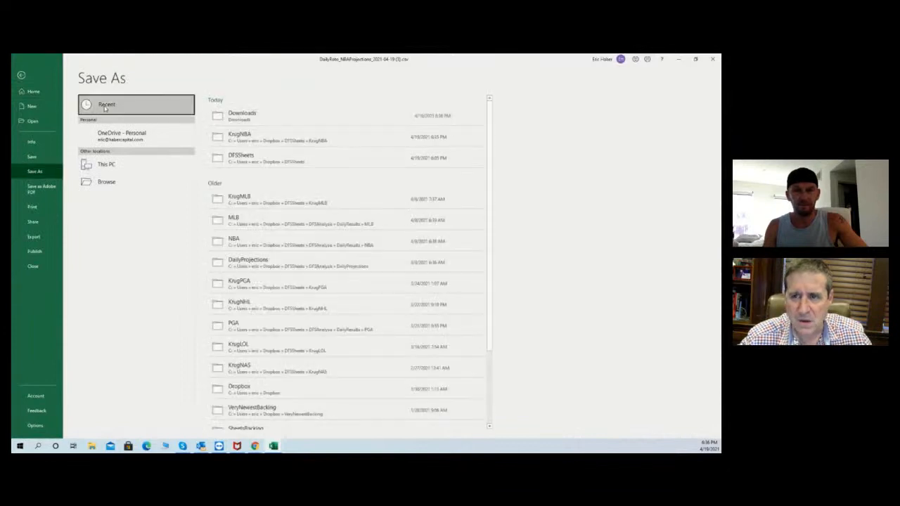
left_click(223, 133)
left_click(163, 111)
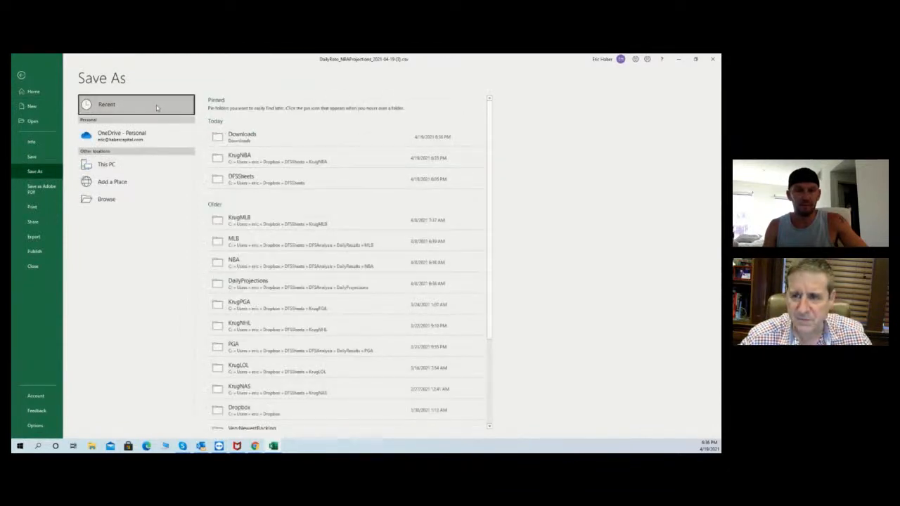
left_click(260, 159)
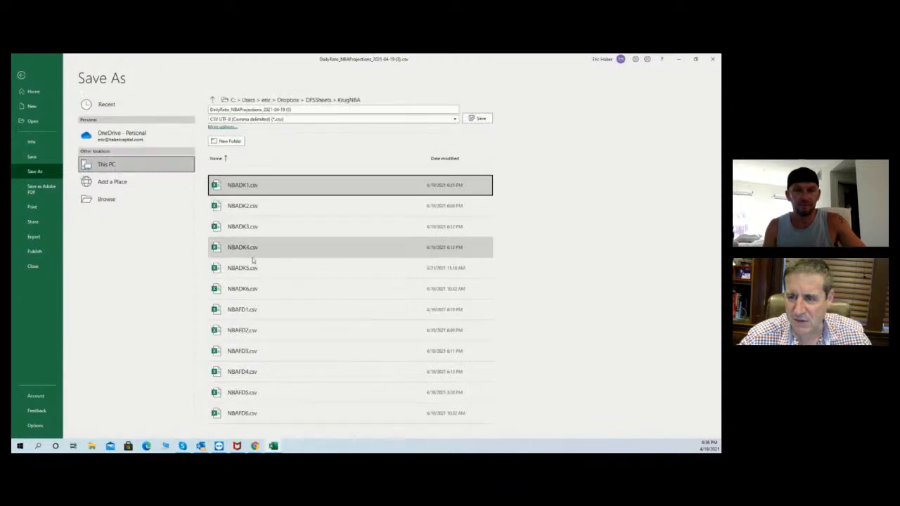
left_click(248, 315)
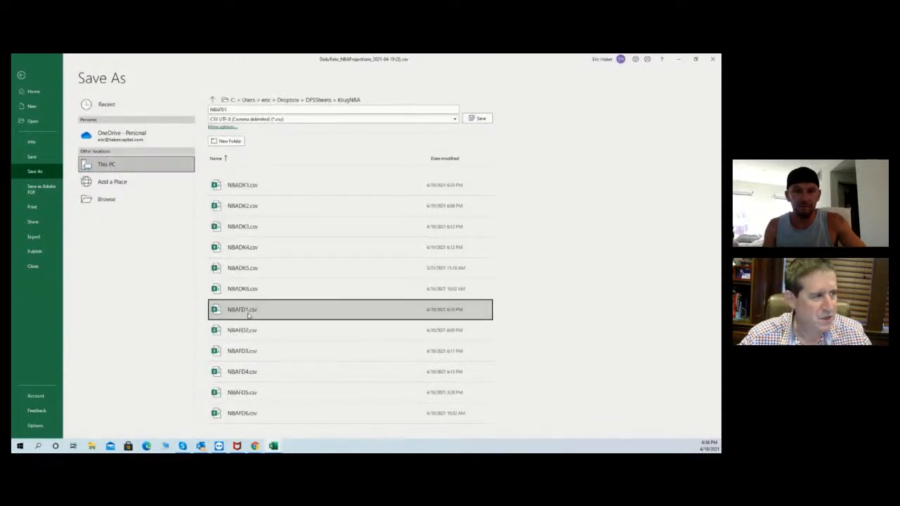
left_click(478, 118)
left_click(374, 276)
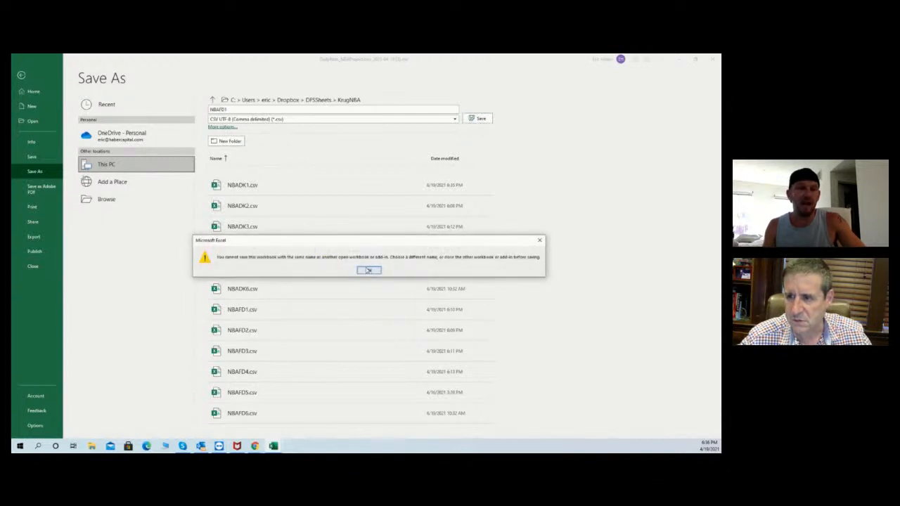
left_click(368, 271)
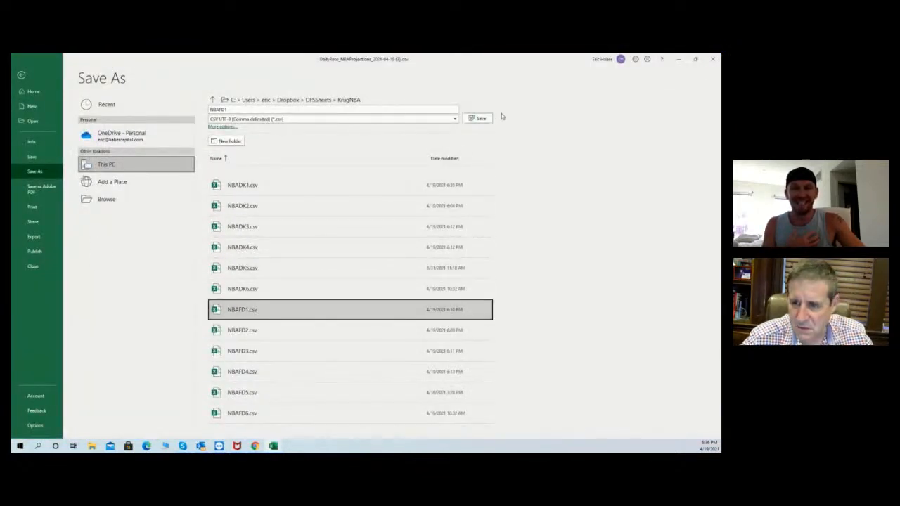
Save the DailyRoto projections as NBAFD1.csv in the KrugNBA folder, replacing the existing file.
left_click(478, 119)
left_click(374, 275)
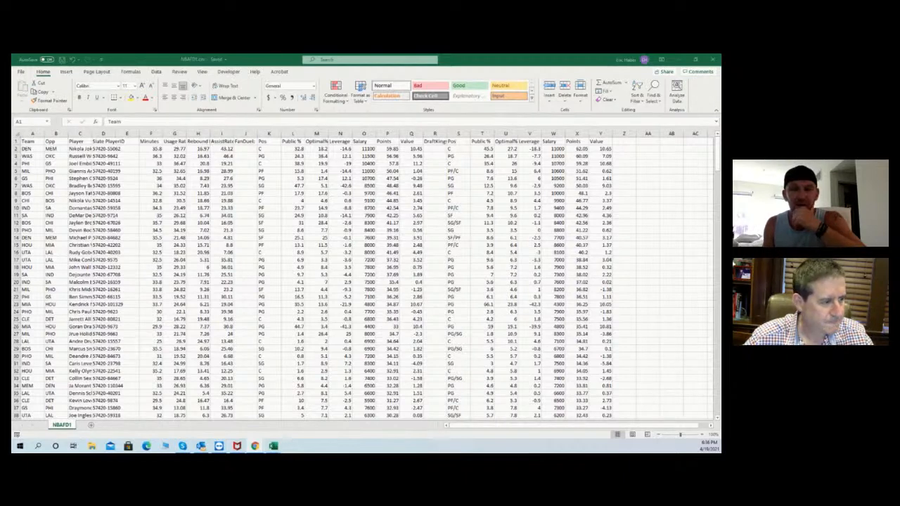
left_click(33, 142)
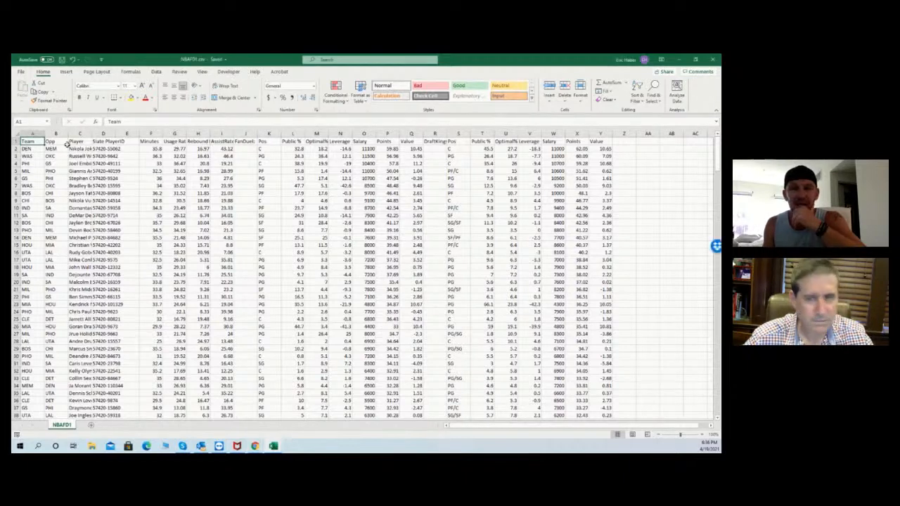
Try to save the downloaded DraftKings NBA projections file over NBADK2.csv in the KrugNBA folder.
left_click(21, 72)
left_click(35, 171)
left_click(106, 113)
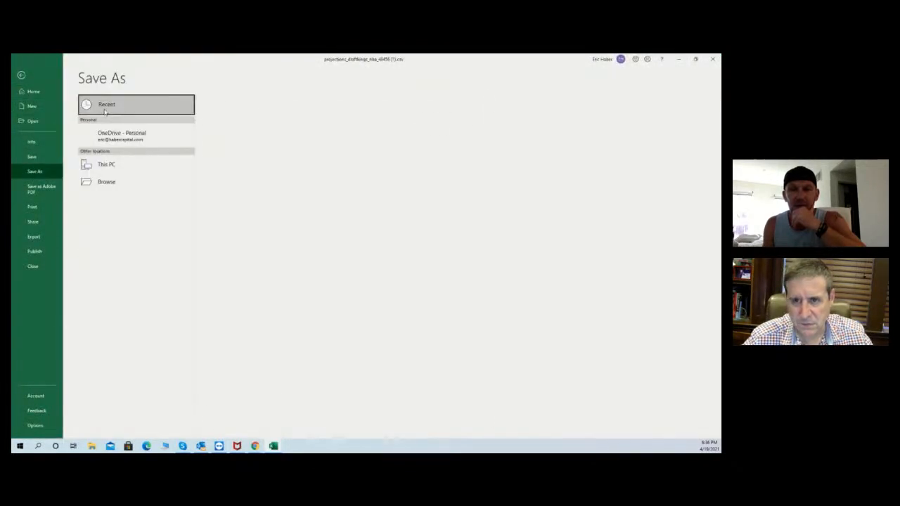
left_click(148, 109)
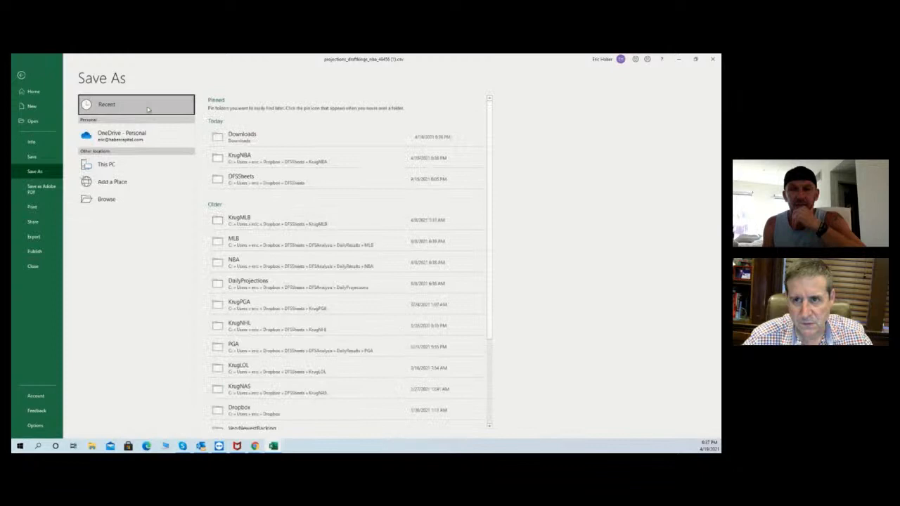
left_click(265, 156)
left_click(265, 207)
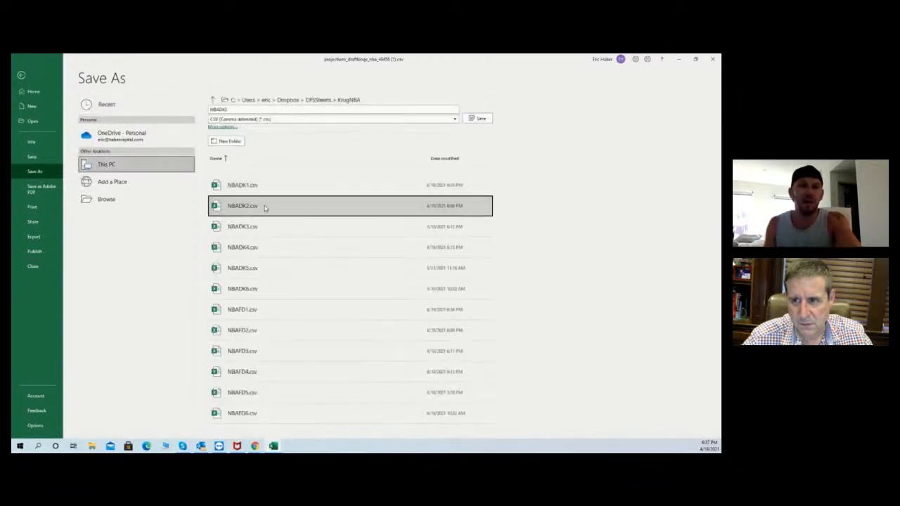
left_click(476, 118)
left_click(373, 275)
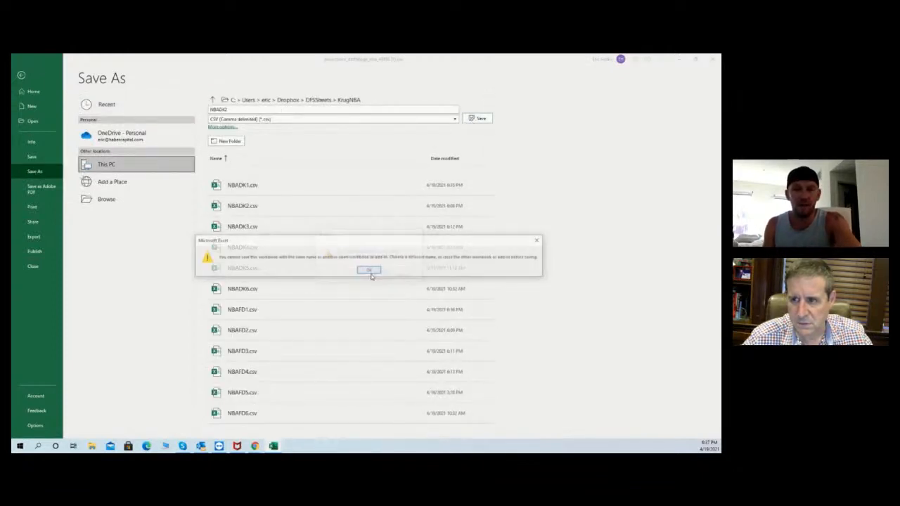
left_click(366, 272)
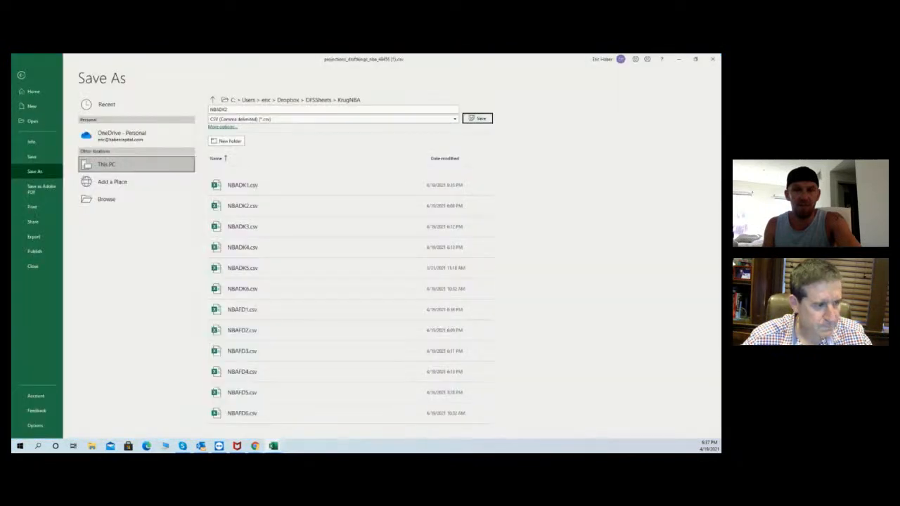
Save the DraftKings NBA projections as NBADK2.csv in the KrugNBA folder, replacing the existing file.
left_click(274, 205)
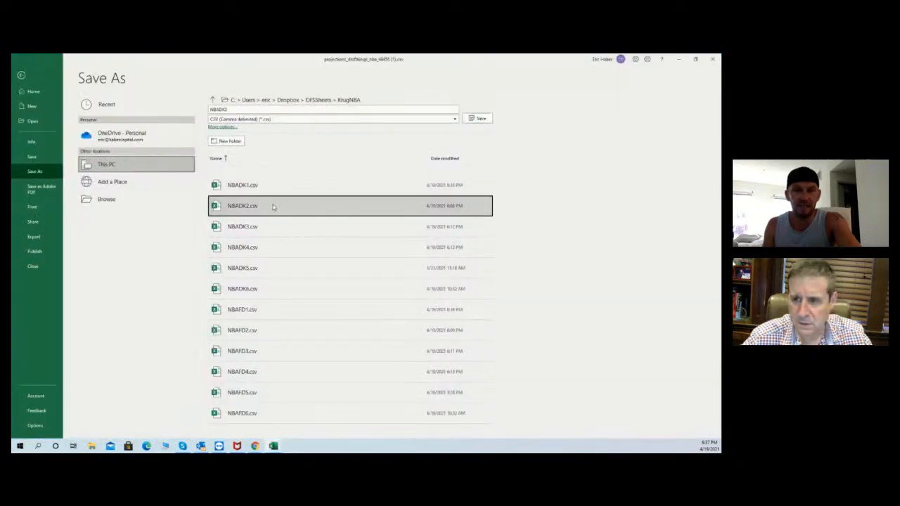
left_click(478, 119)
key("Return")
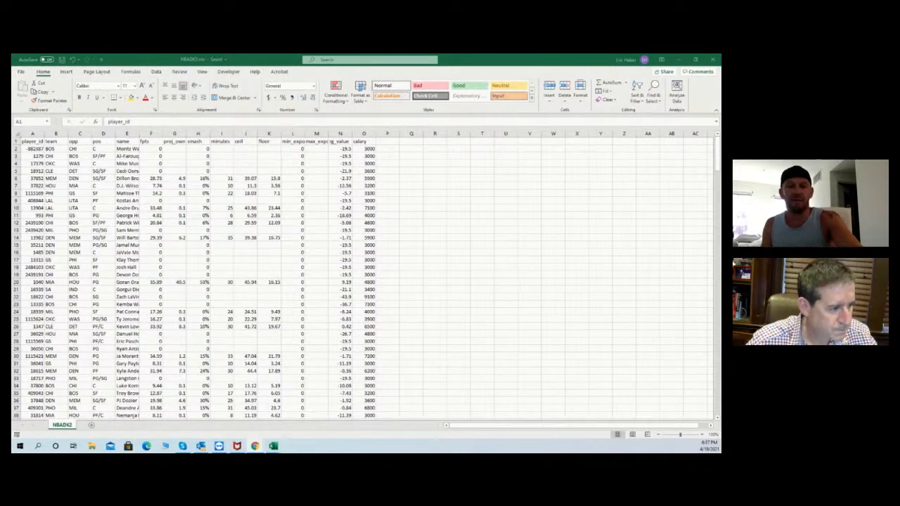
key("alt+Tab")
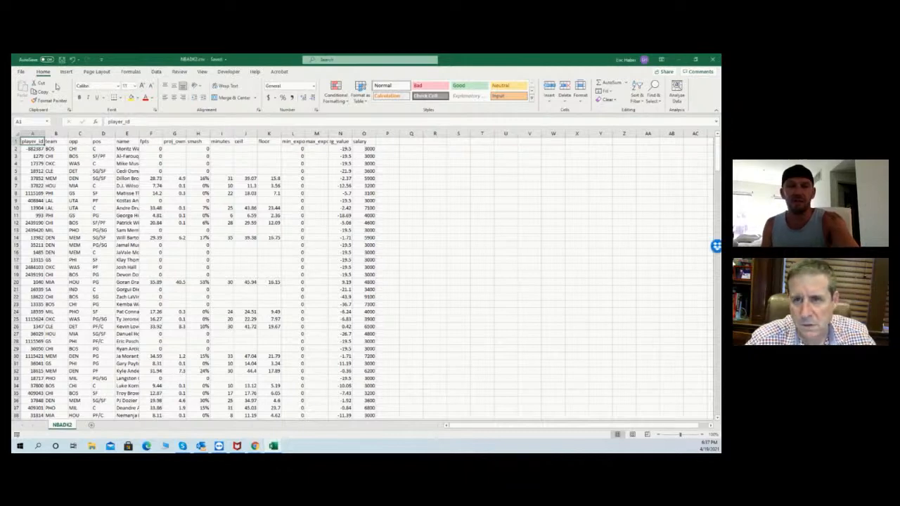
Save the downloaded FanDuel NBA projections file as NBAFD2.csv in the KrugNBA folder, replacing the existing file.
left_click(21, 72)
left_click(46, 171)
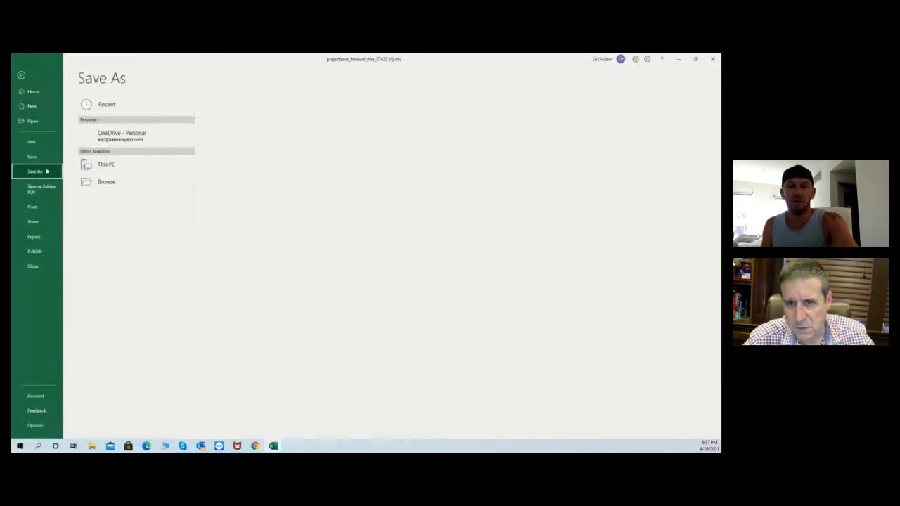
left_click(111, 105)
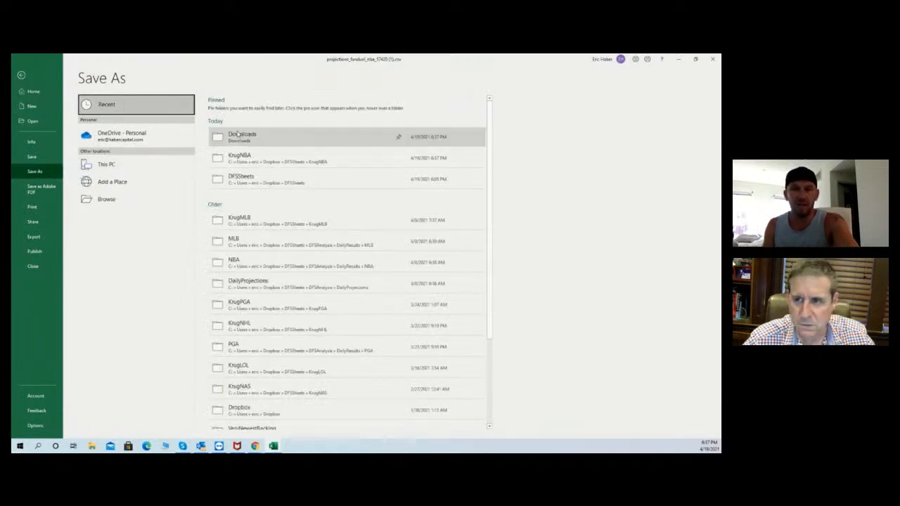
left_click(267, 158)
left_click(273, 329)
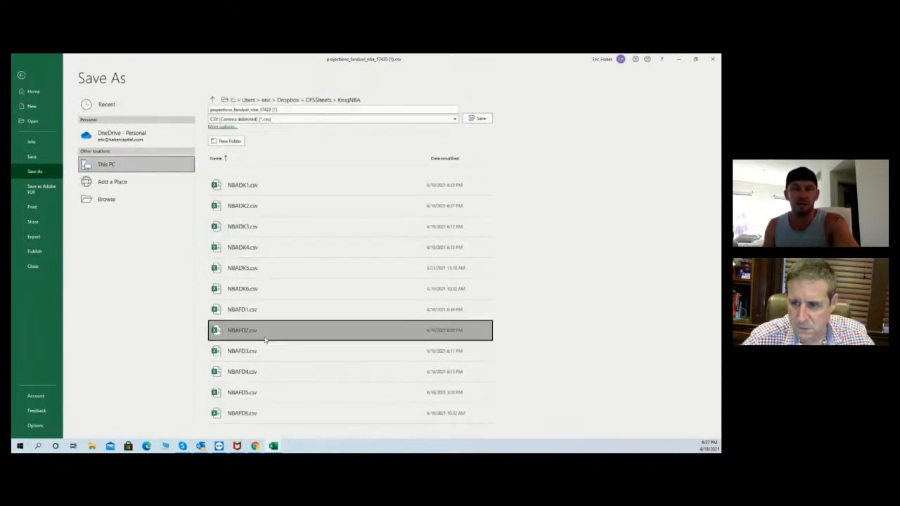
left_click(479, 118)
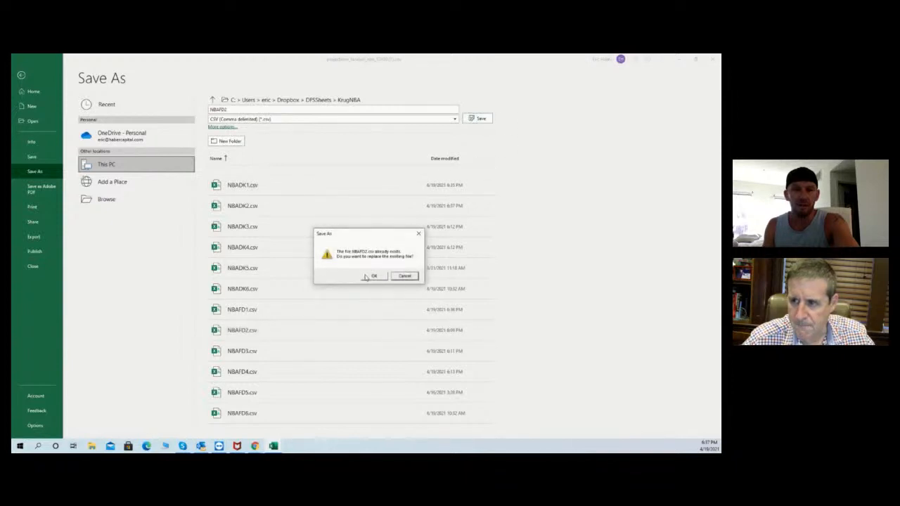
left_click(367, 275)
left_click(369, 276)
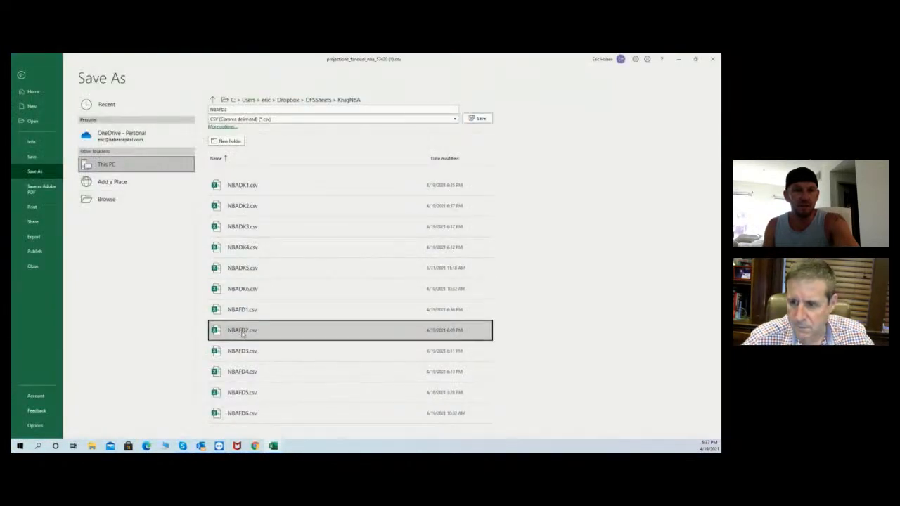
left_click(481, 119)
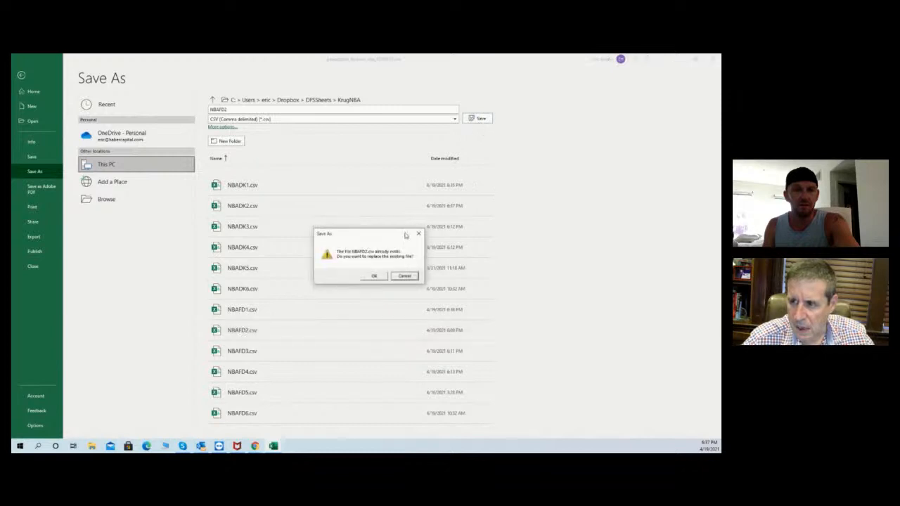
left_click(374, 276)
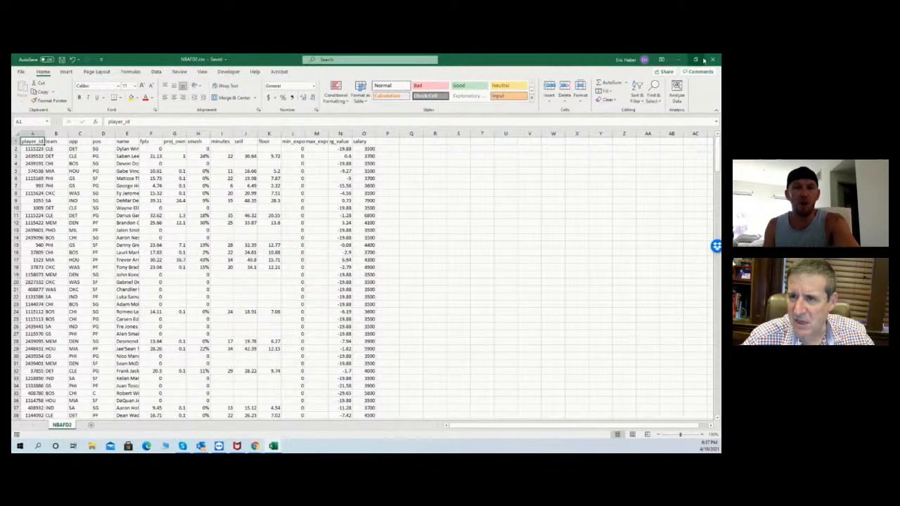
Save the downloaded FanDuel projections_nba file as NBAFD3.csv in the KrugNBA folder, replacing the existing file.
left_click(716, 59)
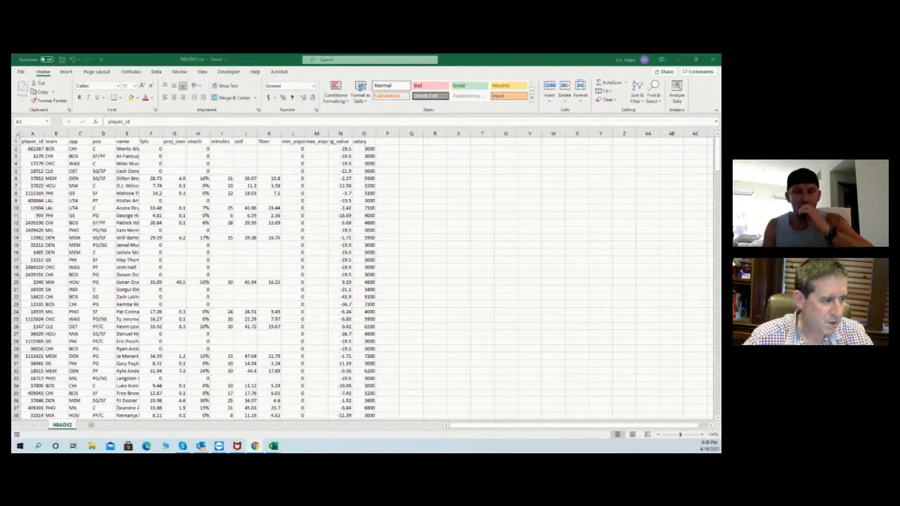
key("alt+Tab")
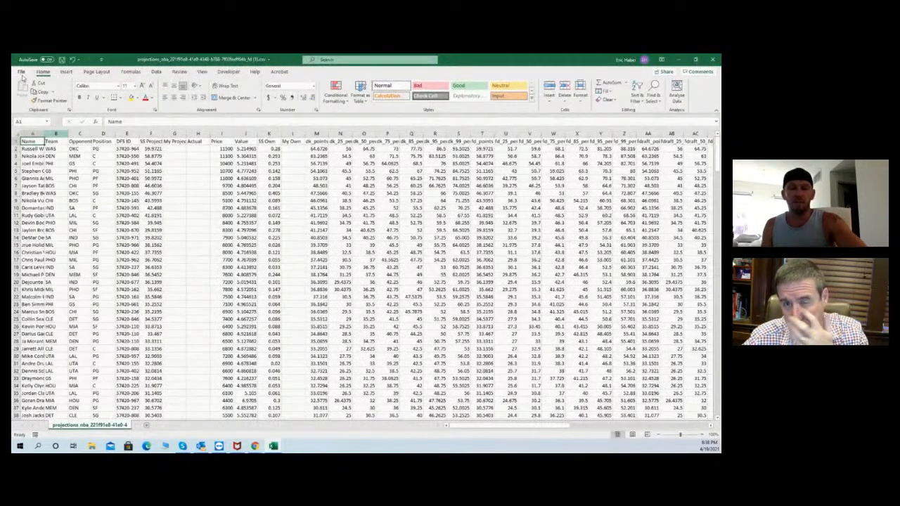
left_click(22, 73)
left_click(35, 172)
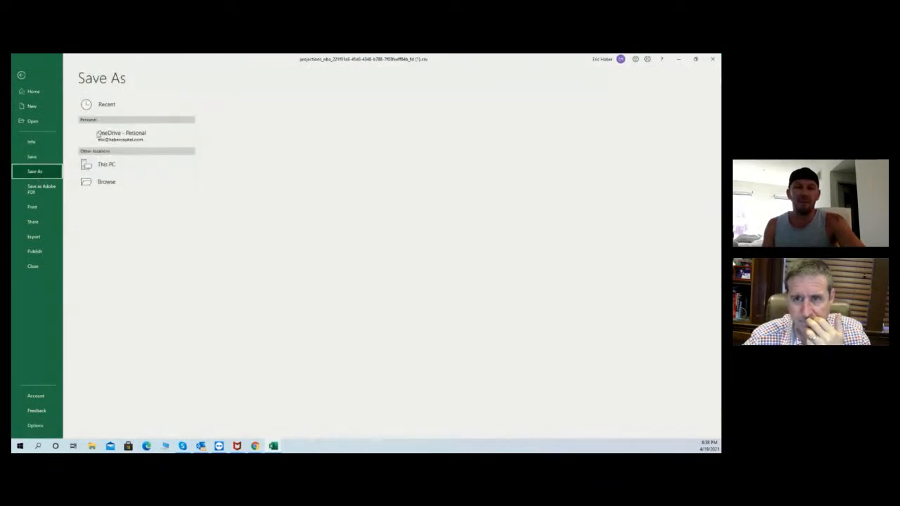
left_click(106, 105)
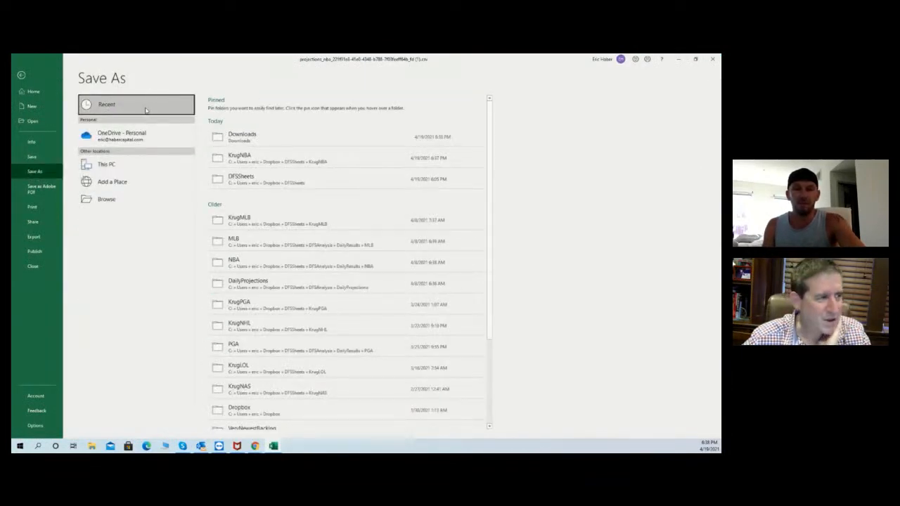
left_click(248, 157)
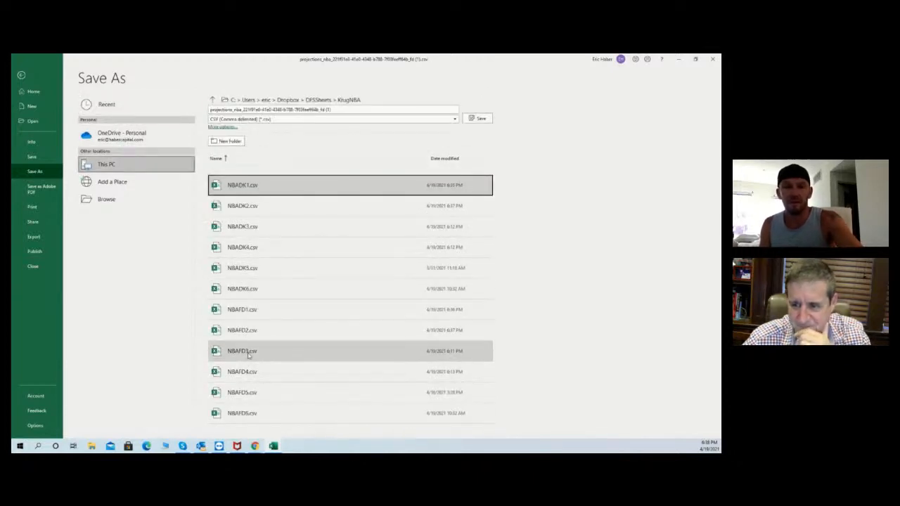
left_click(249, 354)
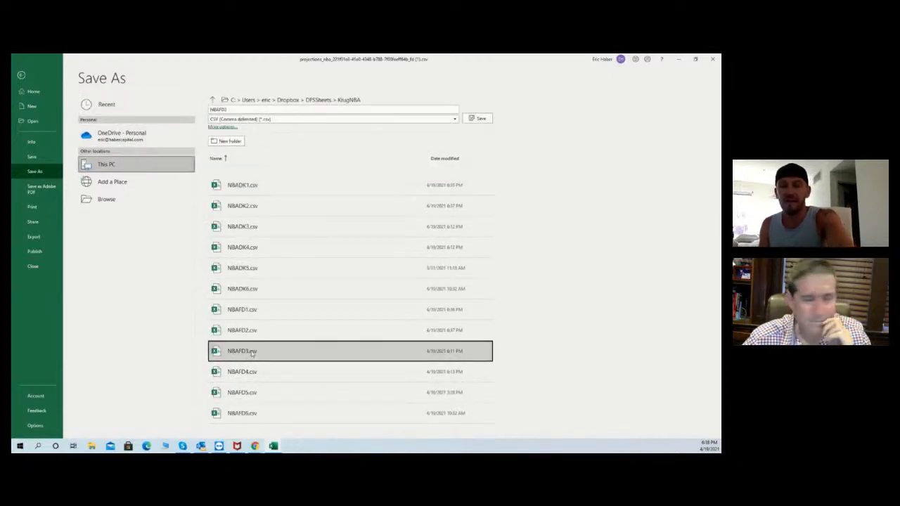
left_click(476, 118)
left_click(373, 277)
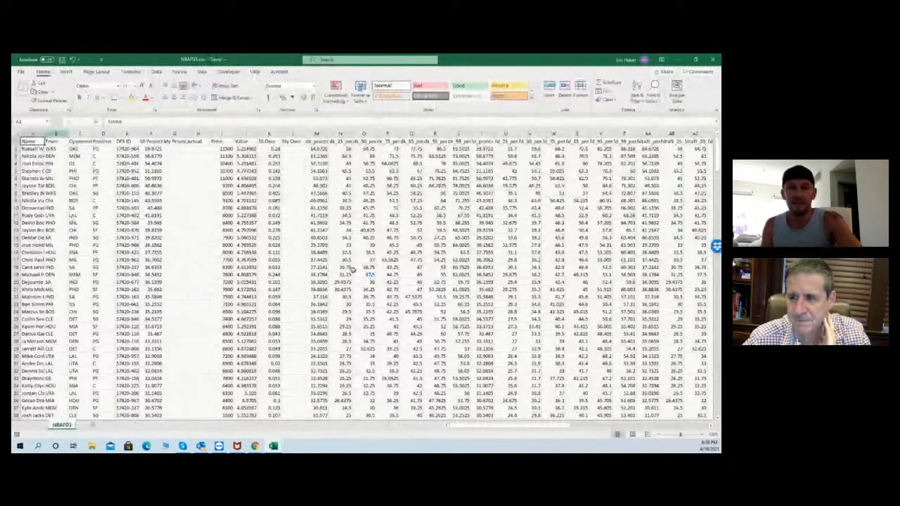
Open the downloaded DraftKings projections_nba file and save it as NBADK3.csv in the KrugNBA folder, replacing the existing file.
left_click(255, 447)
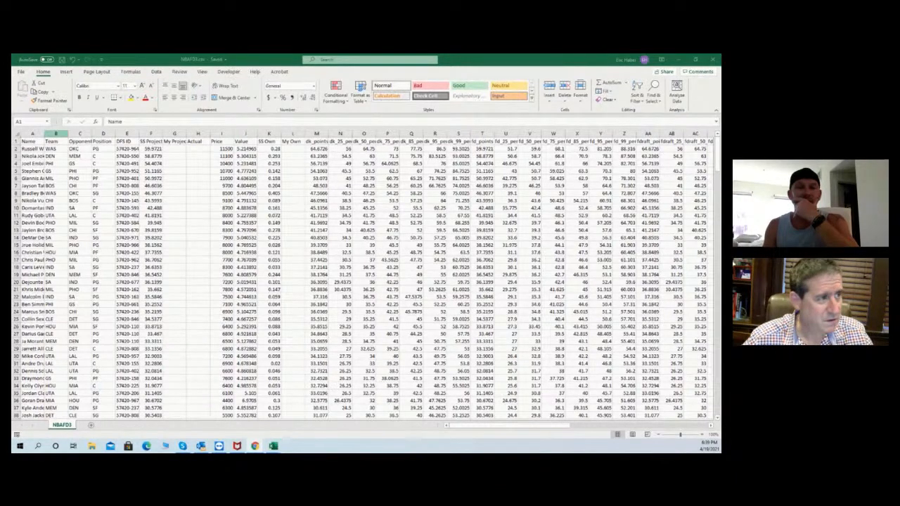
left_click(68, 185)
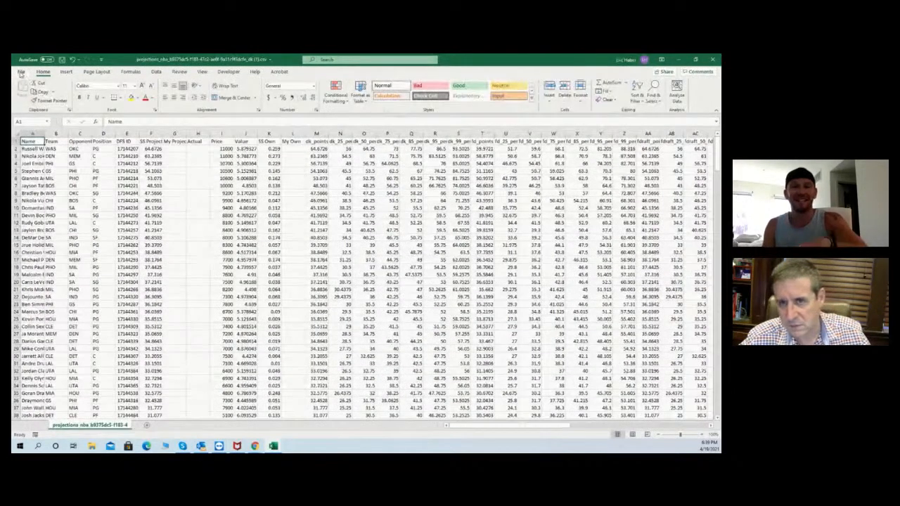
left_click(21, 72)
left_click(35, 171)
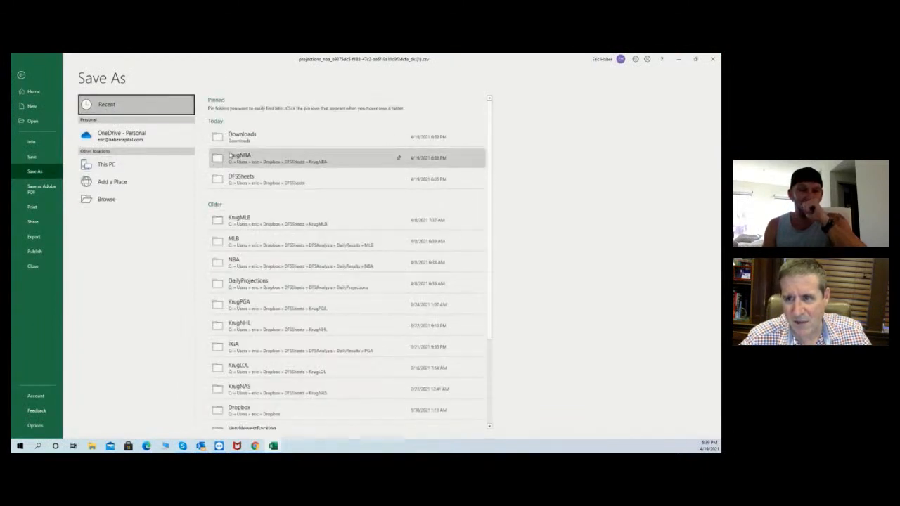
left_click(253, 154)
left_click(258, 227)
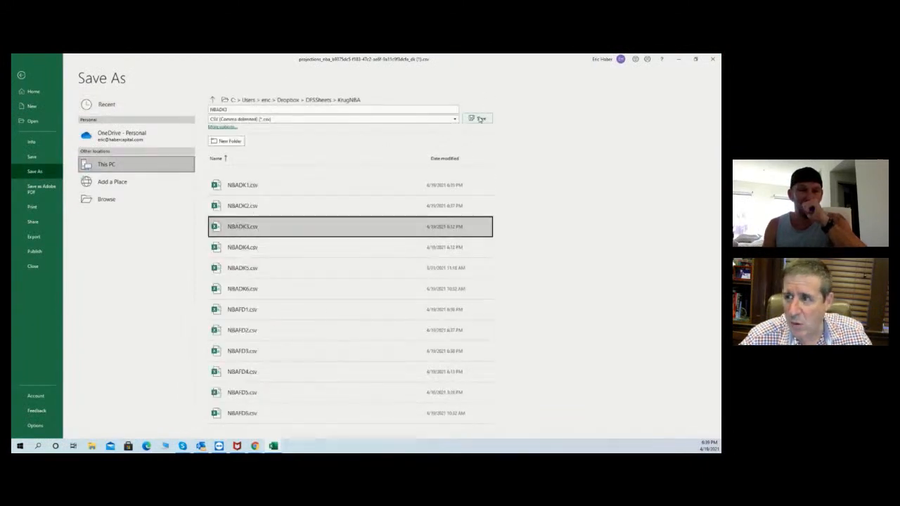
left_click(480, 119)
left_click(374, 275)
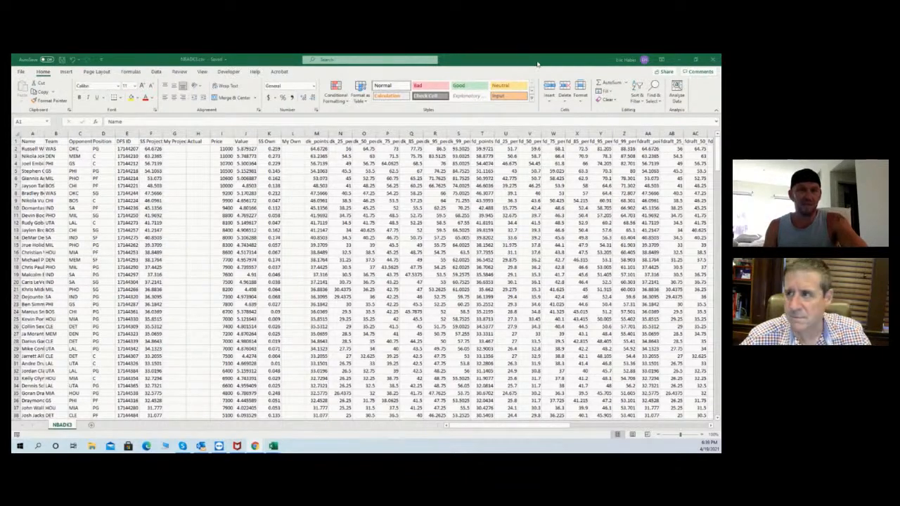
left_click(713, 60)
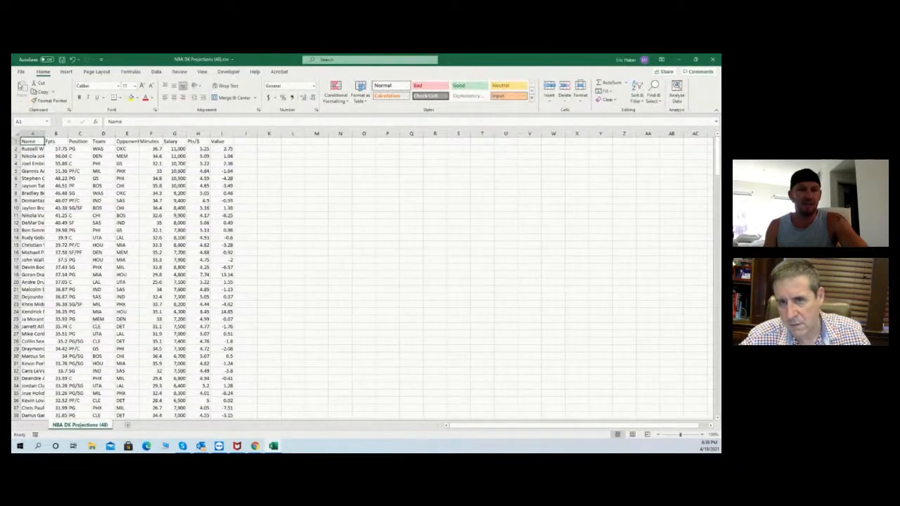
Try to save NBA DK Projections (48).csv as NBADK4.csv in the KrugNBA folder.
left_click(21, 72)
left_click(34, 171)
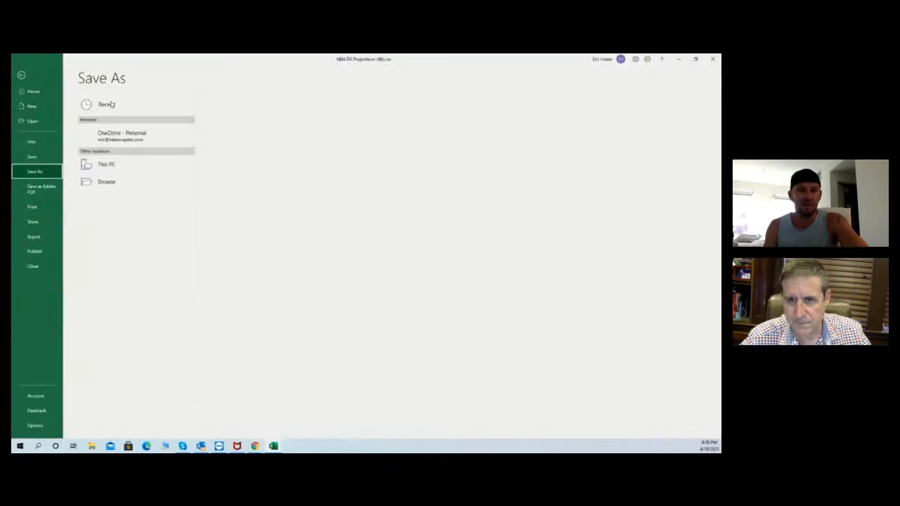
left_click(239, 135)
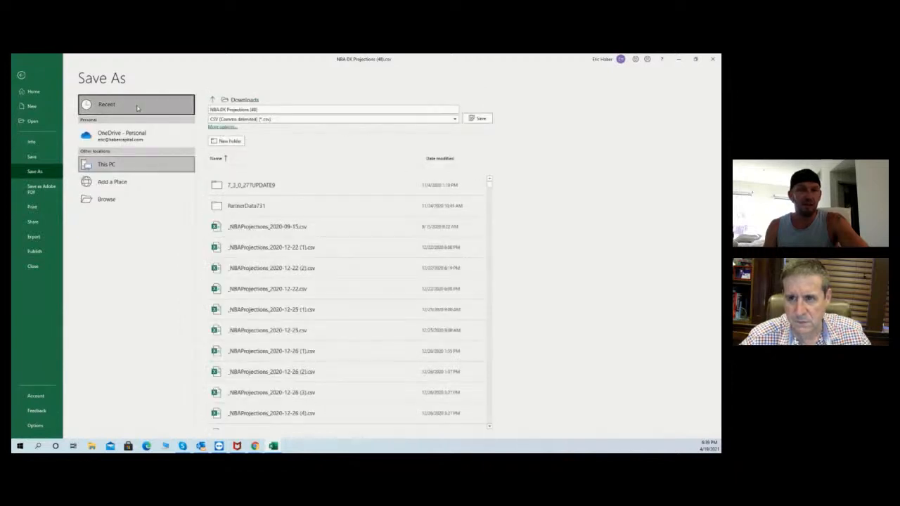
left_click(242, 247)
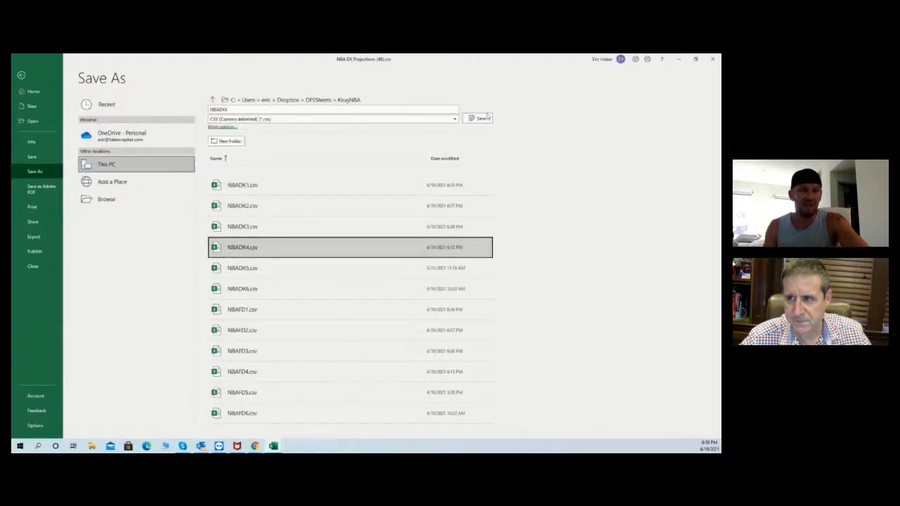
left_click(478, 118)
left_click(374, 276)
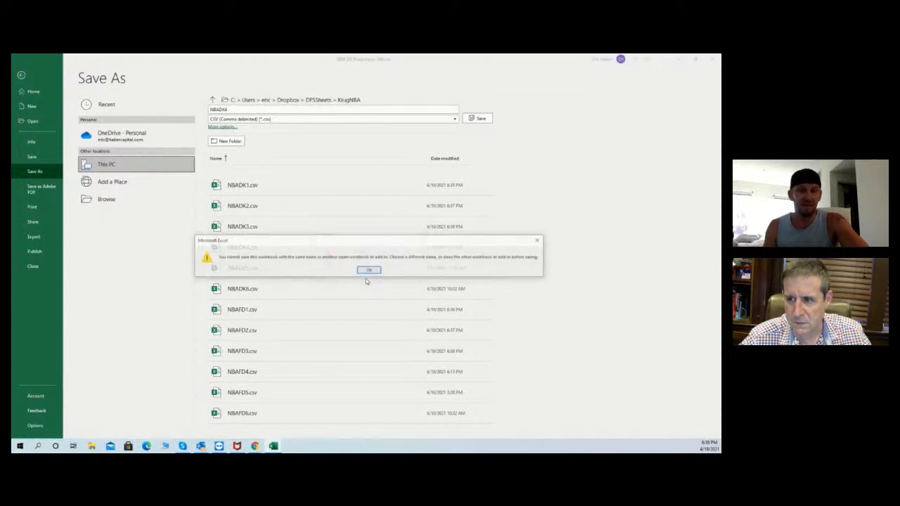
left_click(368, 270)
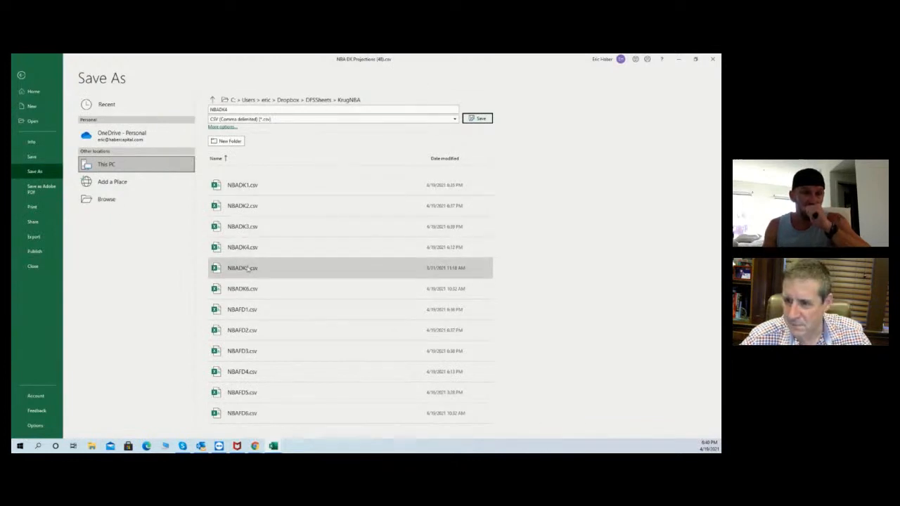
Retry replacing NBADK4.csv in the KrugNBA folder with the open NBA DK Projections (48) file.
left_click(477, 118)
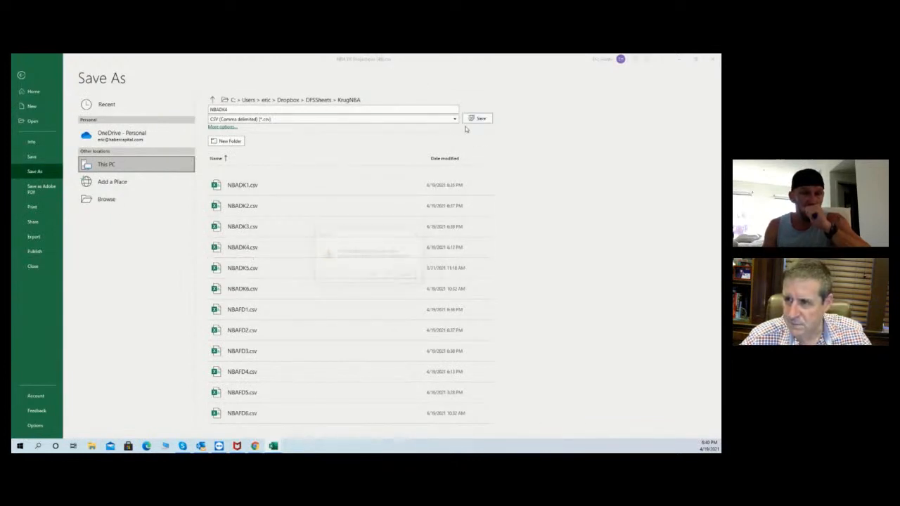
left_click(370, 277)
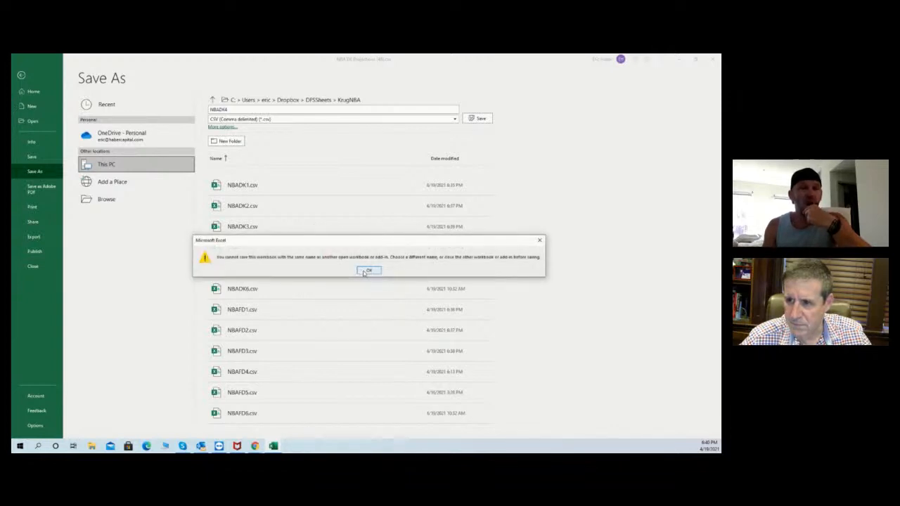
left_click(367, 270)
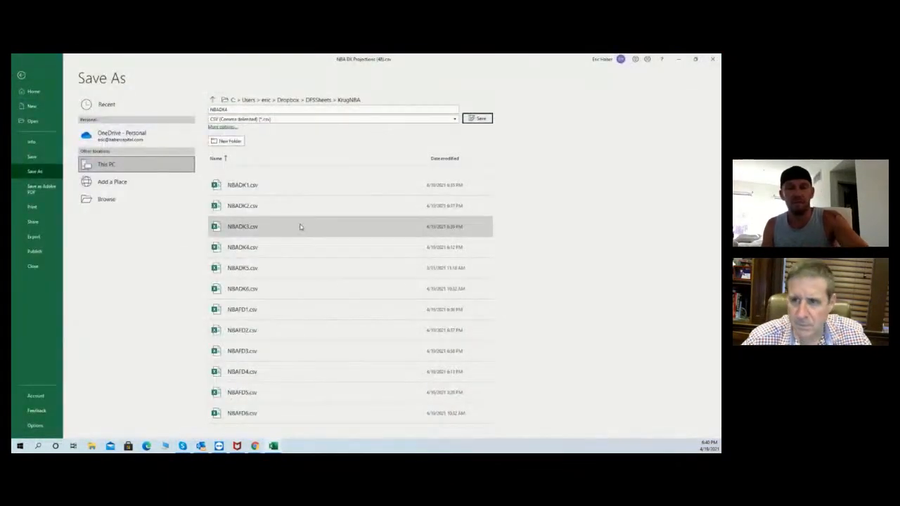
left_click(281, 247)
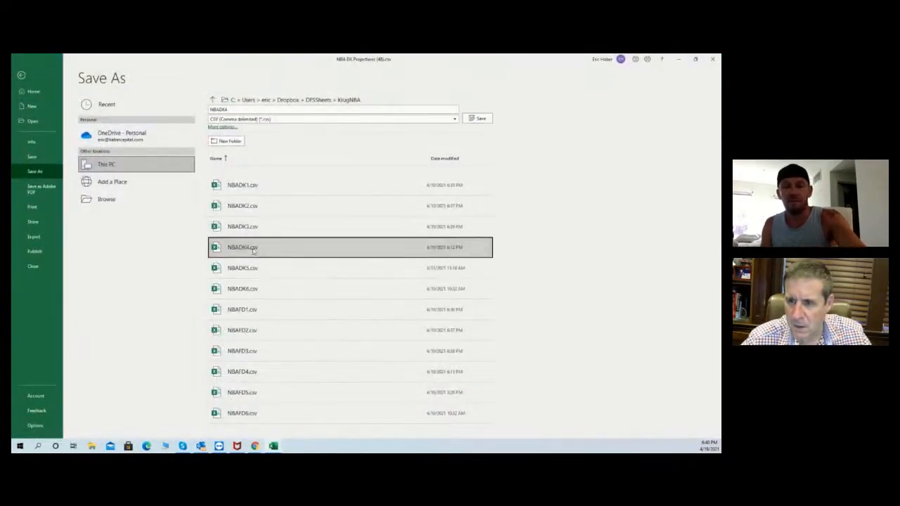
left_click(477, 118)
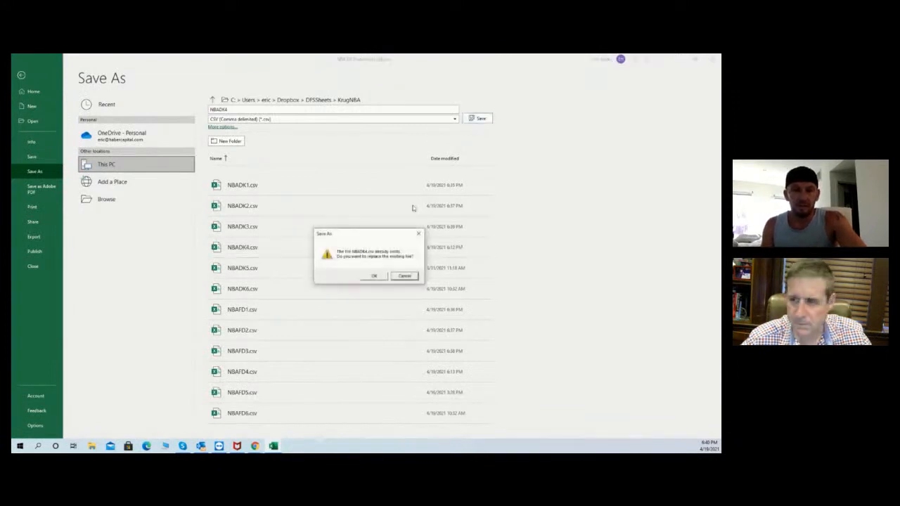
left_click(369, 275)
left_click(369, 271)
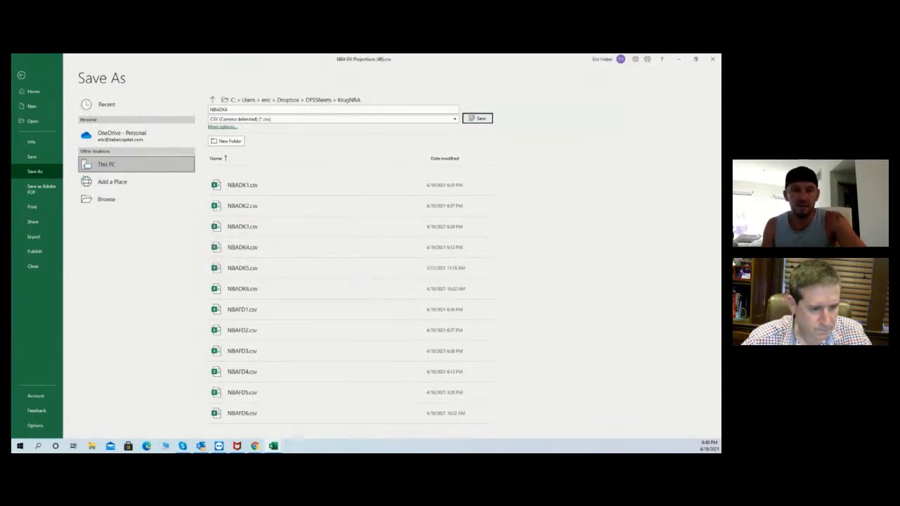
left_click(678, 59)
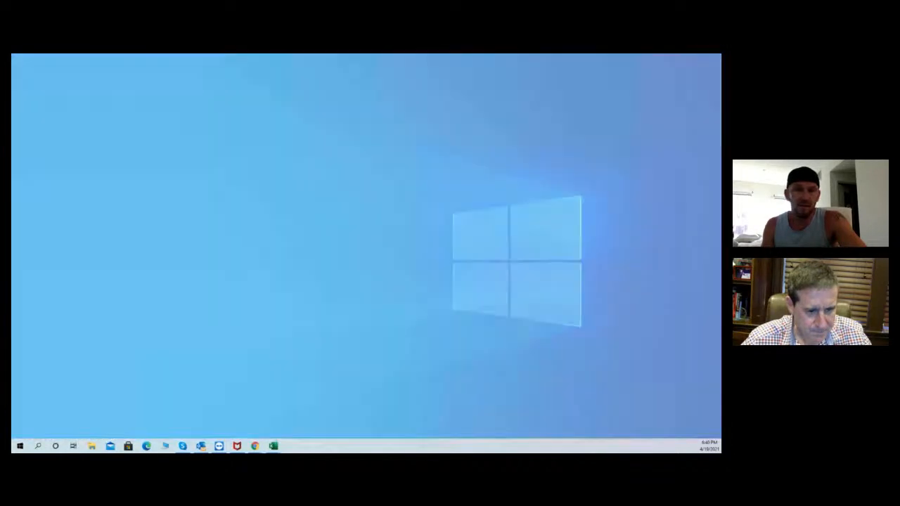
left_click(273, 446)
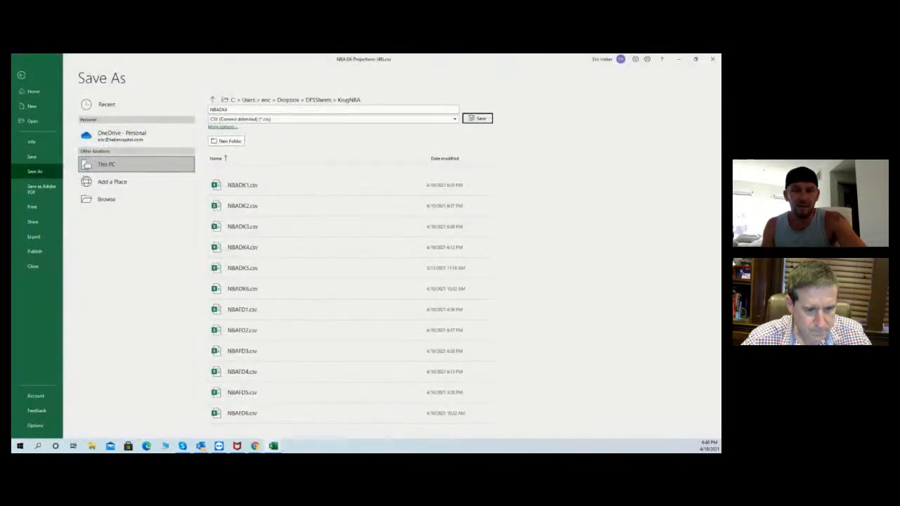
left_click(478, 118)
left_click(273, 445)
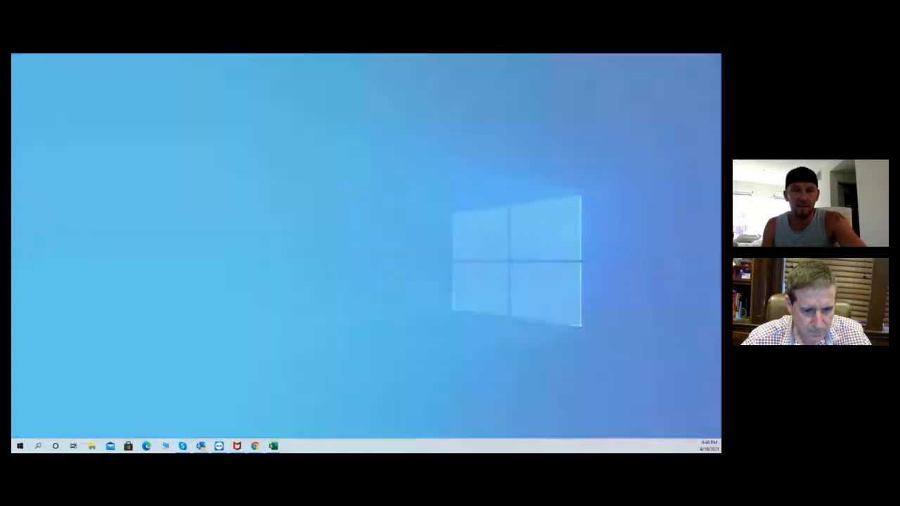
left_click(274, 446)
left_click(477, 118)
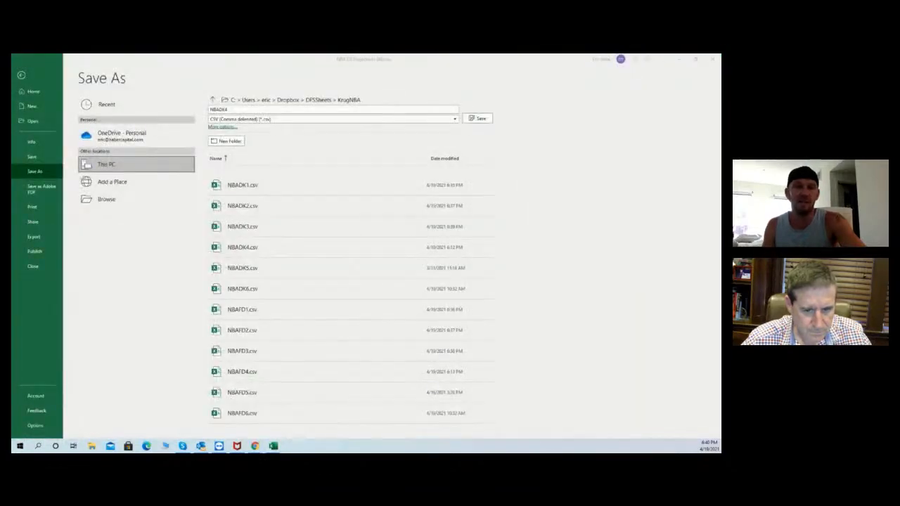
key("Return")
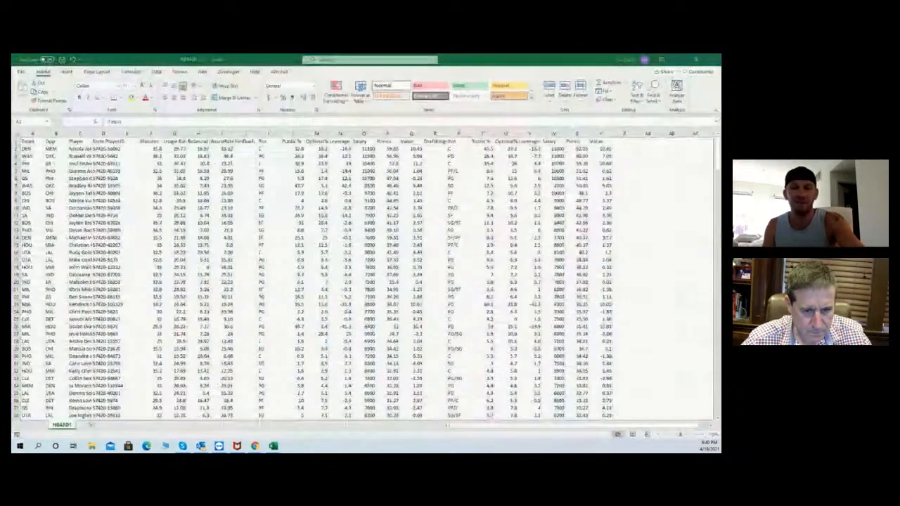
Clear the other open workbooks off the screen, including the FanDuel MLB lineups file and the workbook containing NBADK_Worksheet.
key("alt+F4")
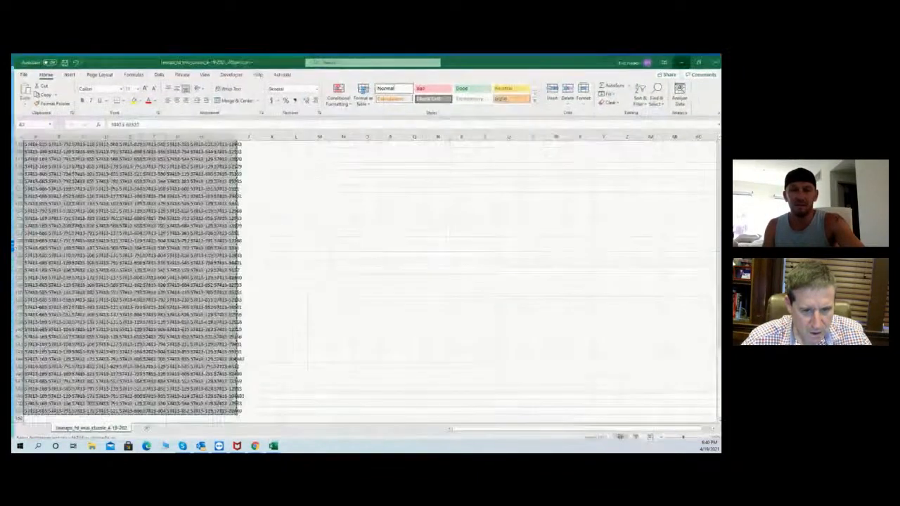
left_click(681, 63)
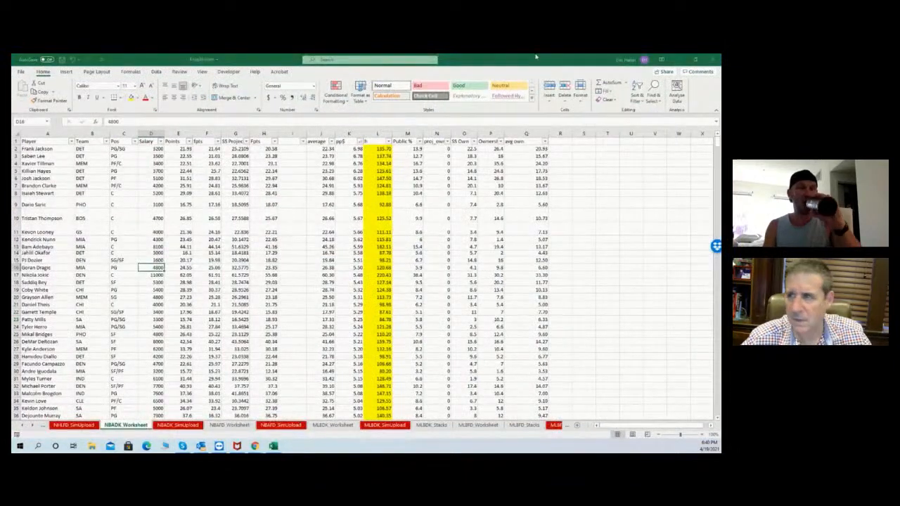
left_click(679, 59)
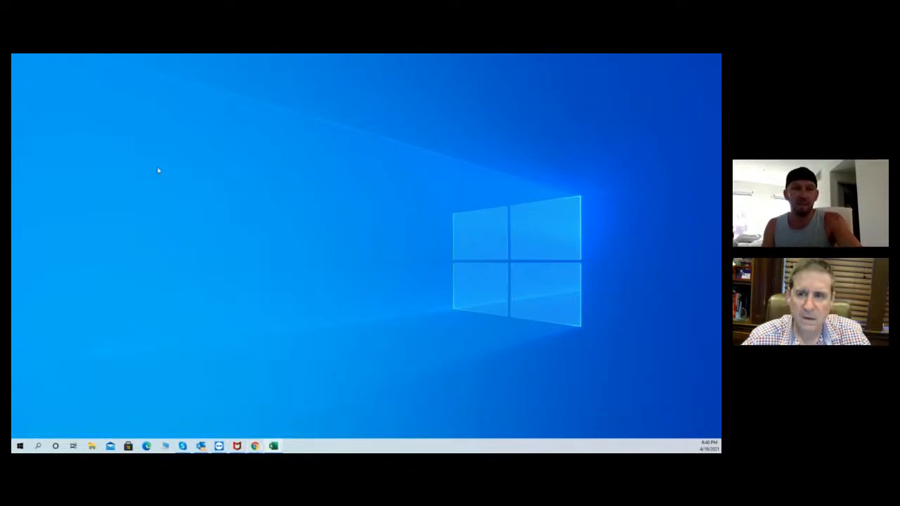
Save the open DraftKings NBA projections file as NBADK4.csv in the KrugNBA folder, replacing the existing file.
key("alt+Tab")
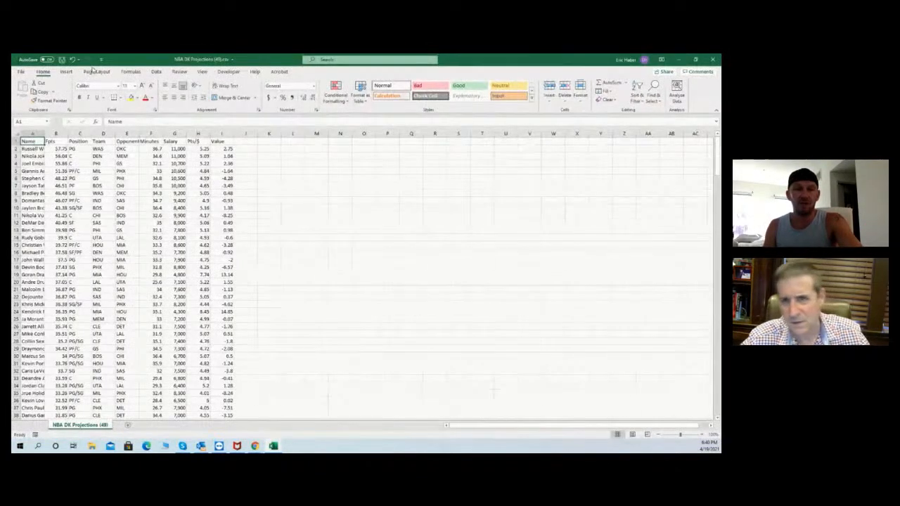
left_click(21, 74)
left_click(32, 171)
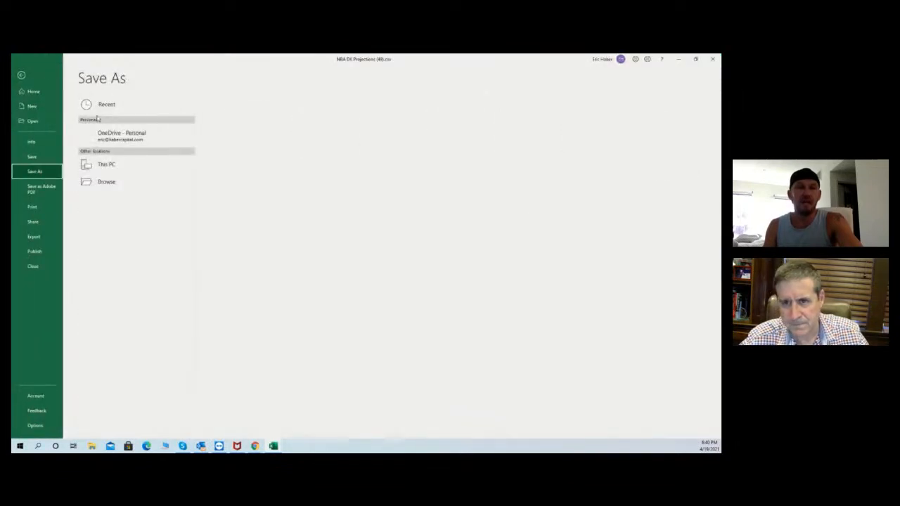
left_click(136, 110)
left_click(227, 156)
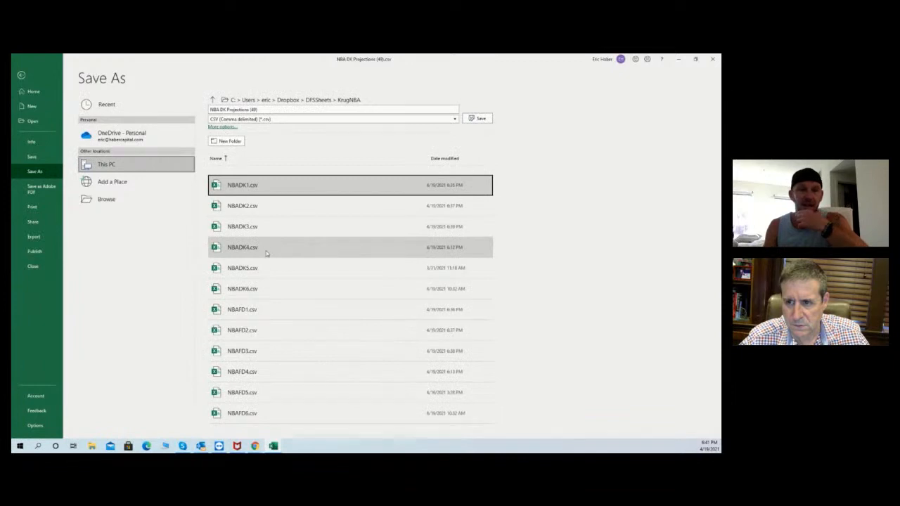
left_click(267, 251)
left_click(476, 118)
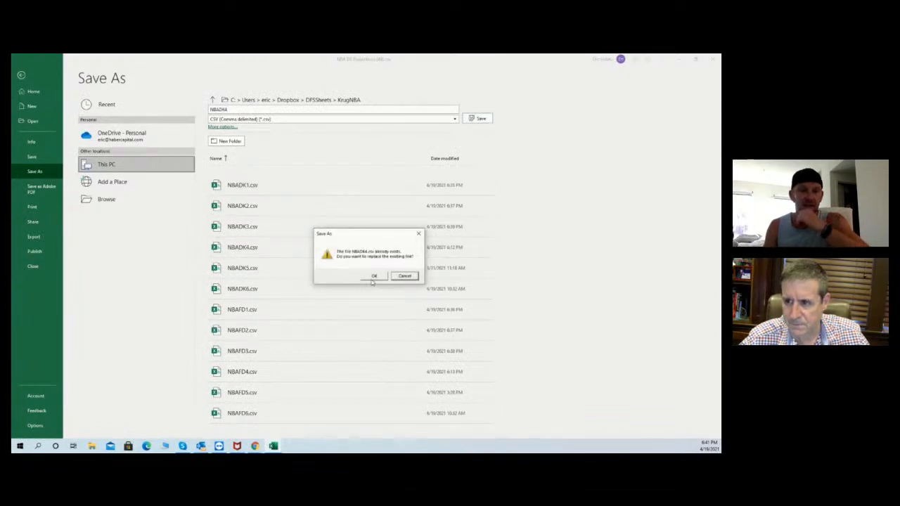
left_click(374, 277)
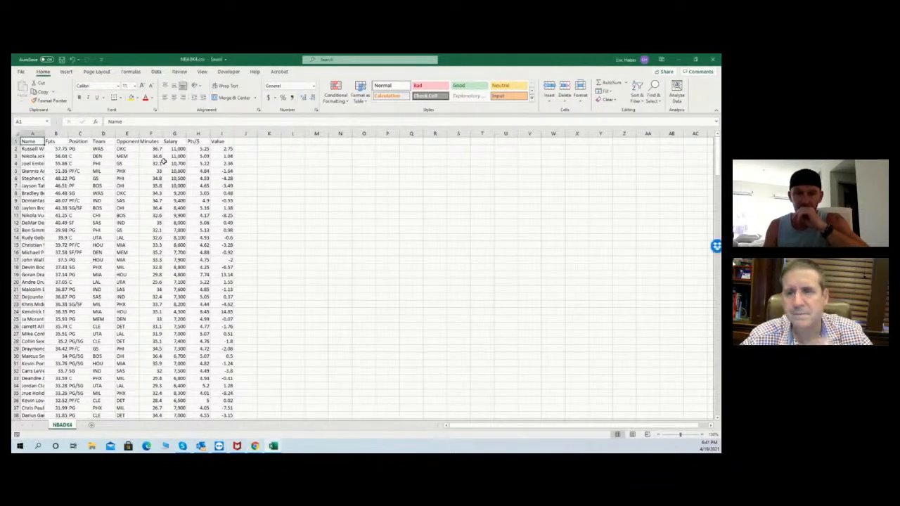
Save NBA FD Projections (45).csv as NBAFD4.csv in the KrugNBA folder, replacing the existing file, and close the projection files.
left_click(22, 73)
left_click(34, 172)
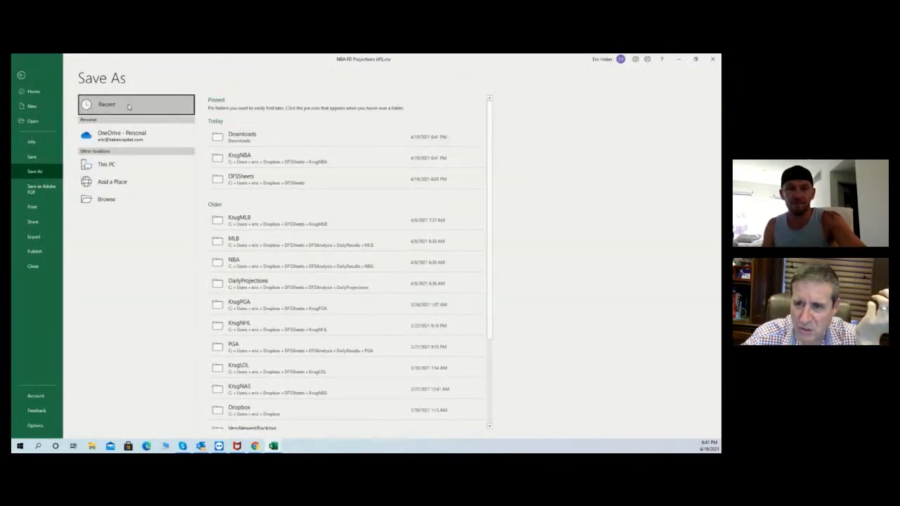
left_click(239, 158)
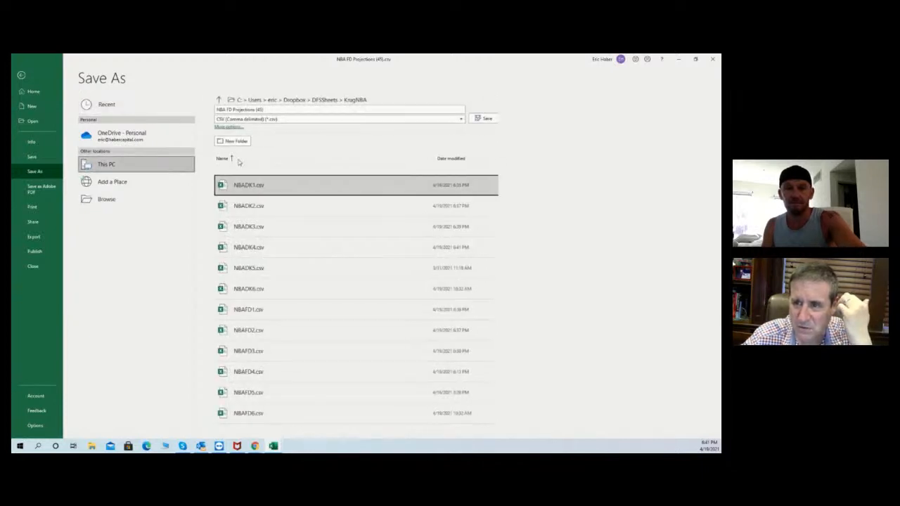
left_click(244, 378)
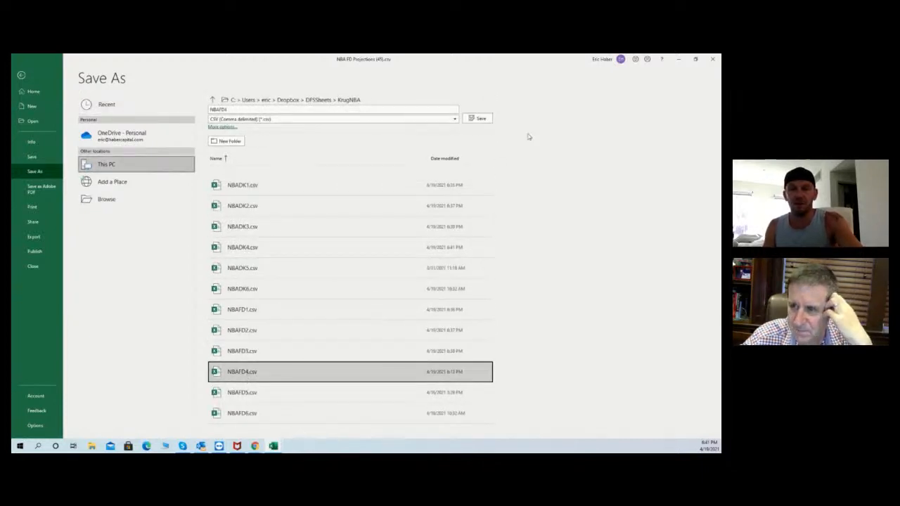
left_click(479, 125)
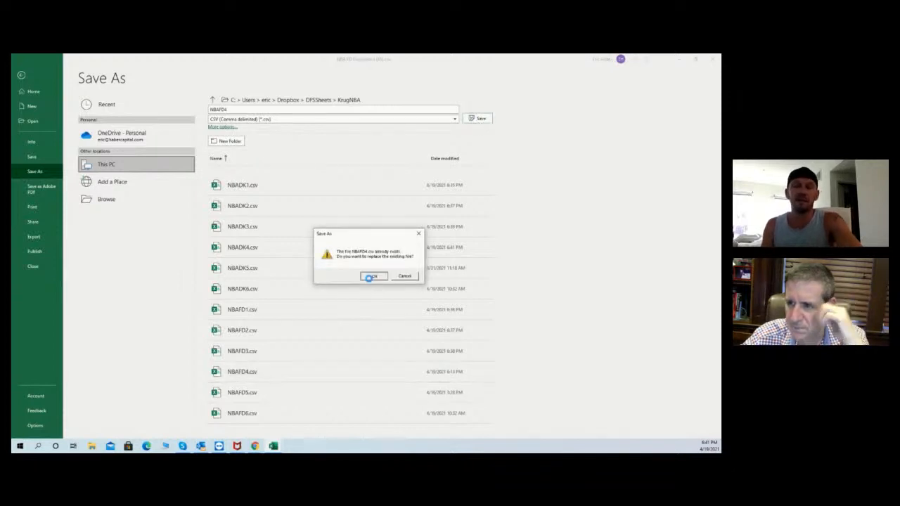
left_click(369, 276)
left_click(711, 60)
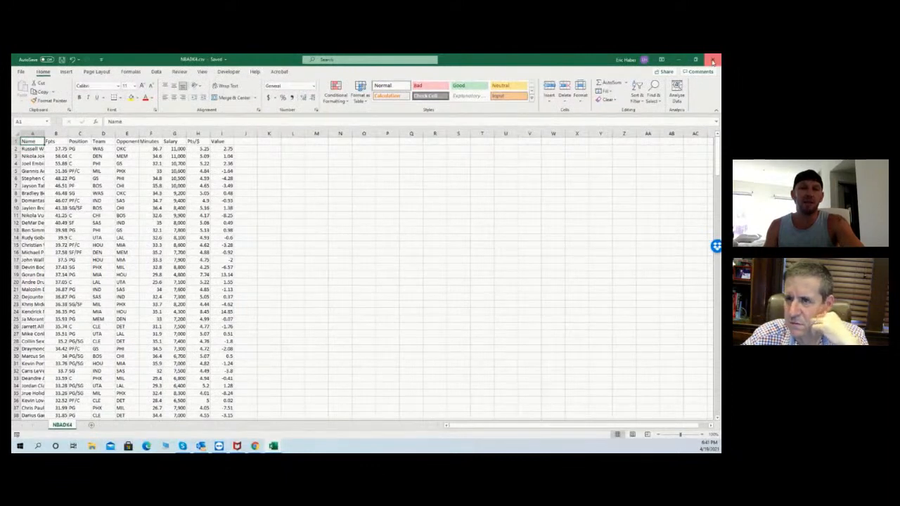
left_click(711, 61)
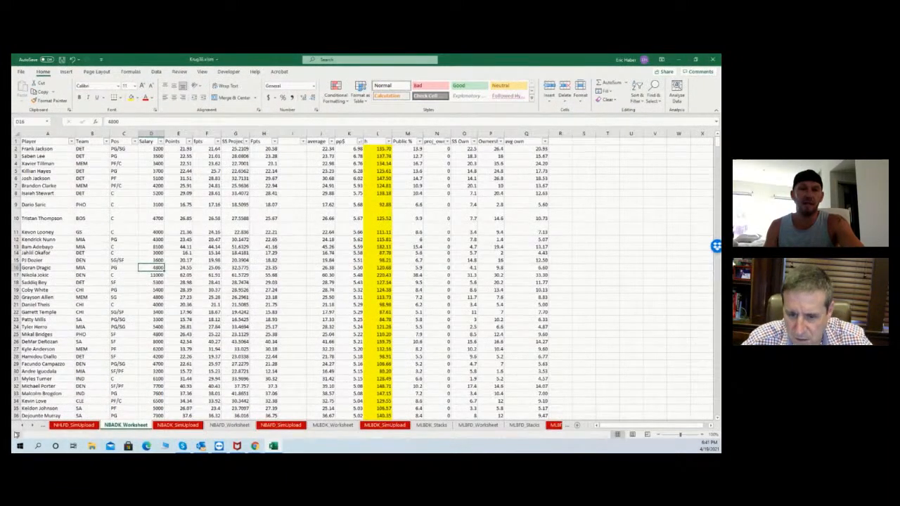
Check the NBA source-file entries on the Settings sheet, including nbadk6 under Source6.
left_click(22, 426)
left_click(22, 425)
left_click(21, 425)
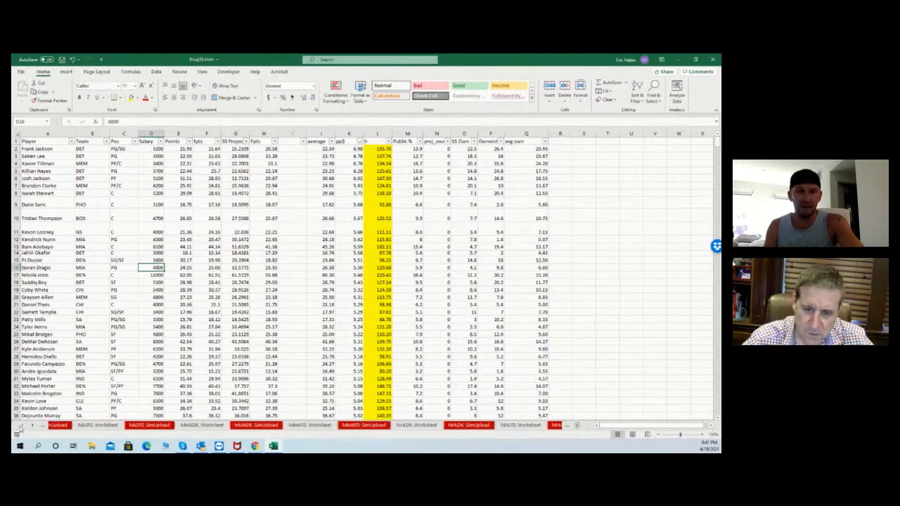
left_click(22, 426)
left_click(88, 425)
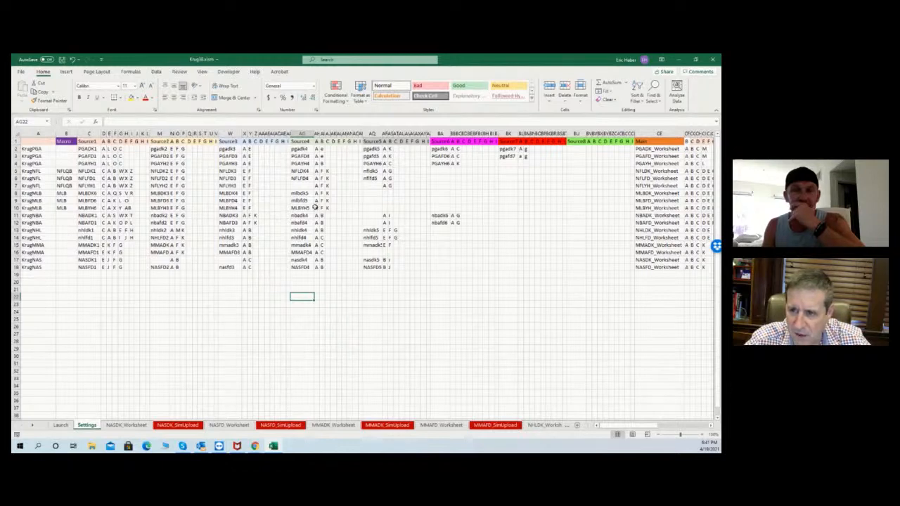
left_click(436, 215)
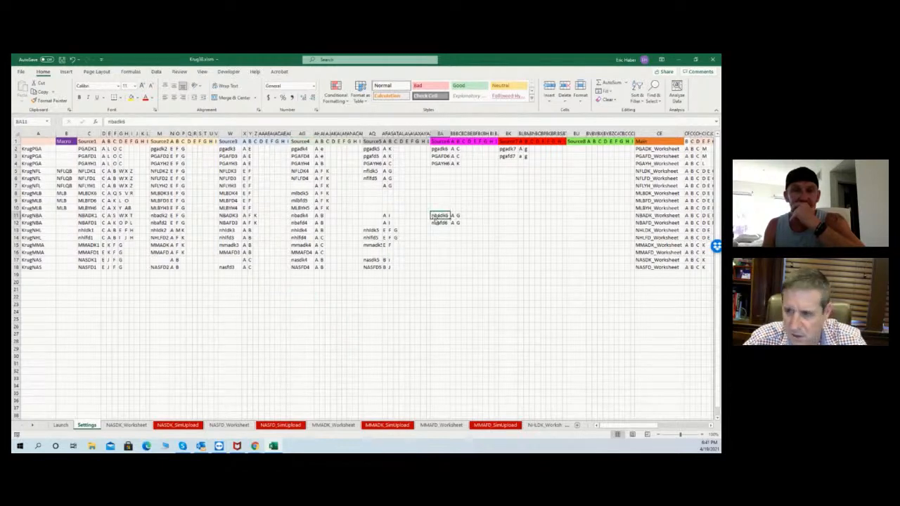
left_click(437, 237)
Set the sport to NBA and the site to DraftKings on the Launch sheet, and run the macro.
left_click(62, 425)
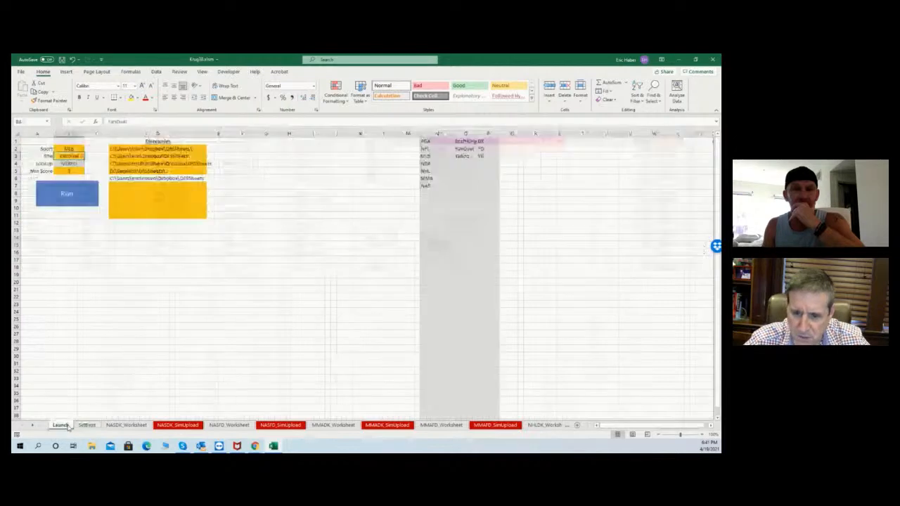
left_click(69, 149)
left_click(87, 149)
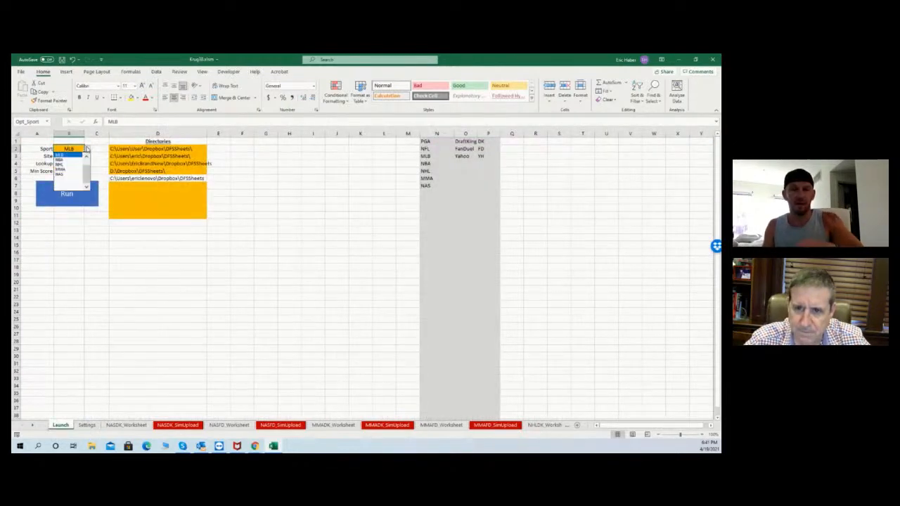
left_click(60, 160)
left_click(73, 156)
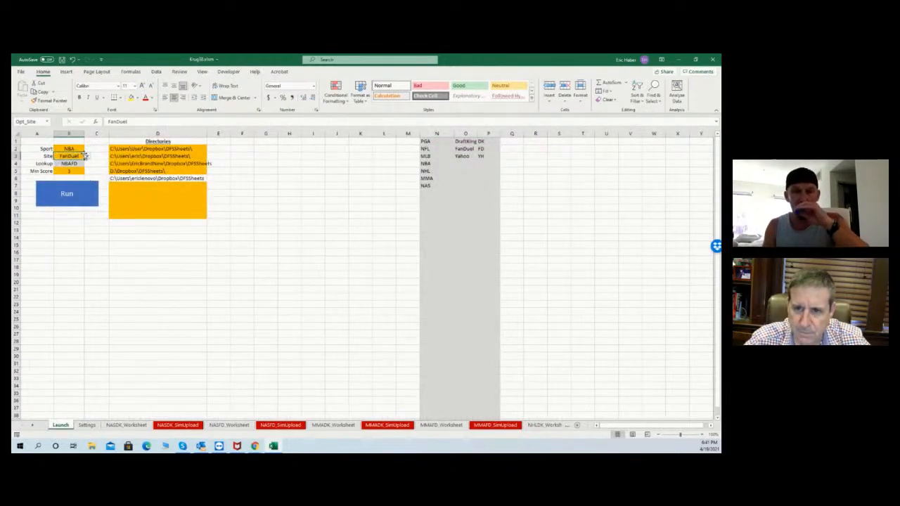
left_click(87, 156)
left_click(66, 162)
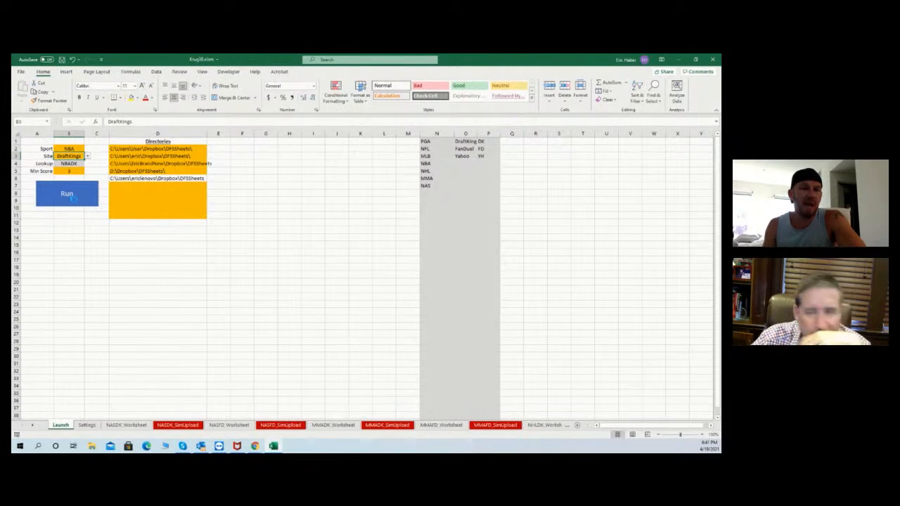
left_click(72, 199)
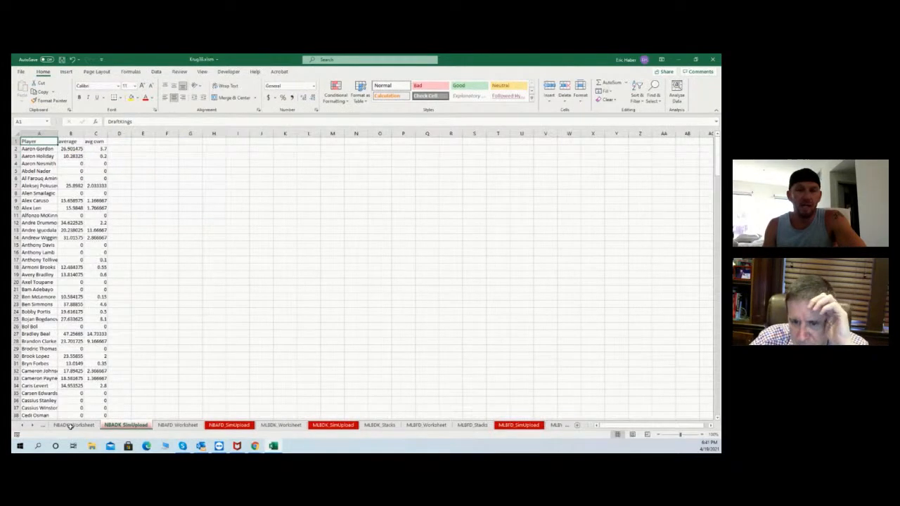
Sort the NBADK_Worksheet players from largest to smallest by column h, and again by pp$.
left_click(73, 425)
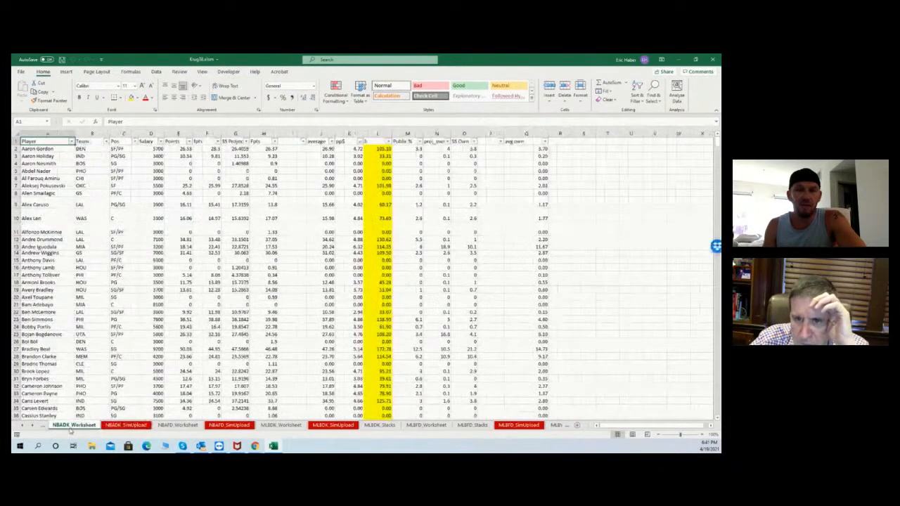
left_click(387, 142)
left_click(355, 159)
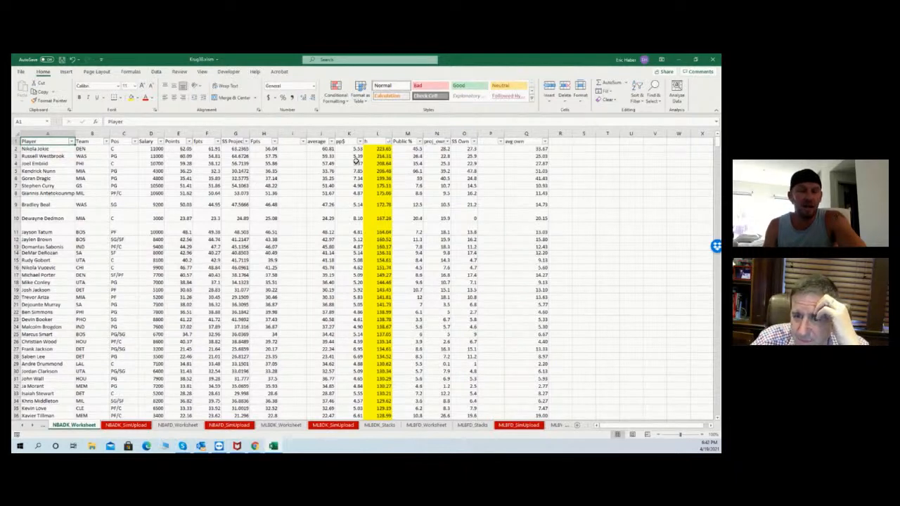
left_click(360, 141)
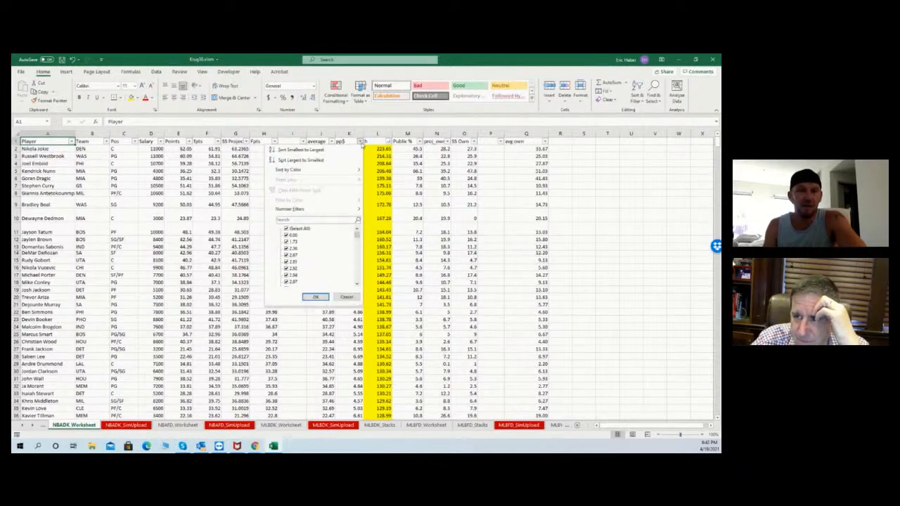
left_click(344, 159)
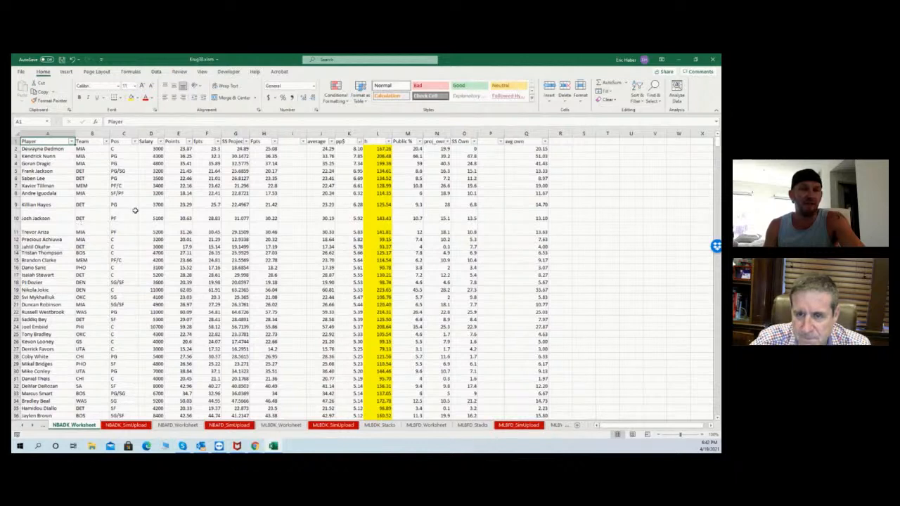
Copy the Player, average and avg own columns from NBADK_SimUpload and switch to the browser.
left_click(126, 426)
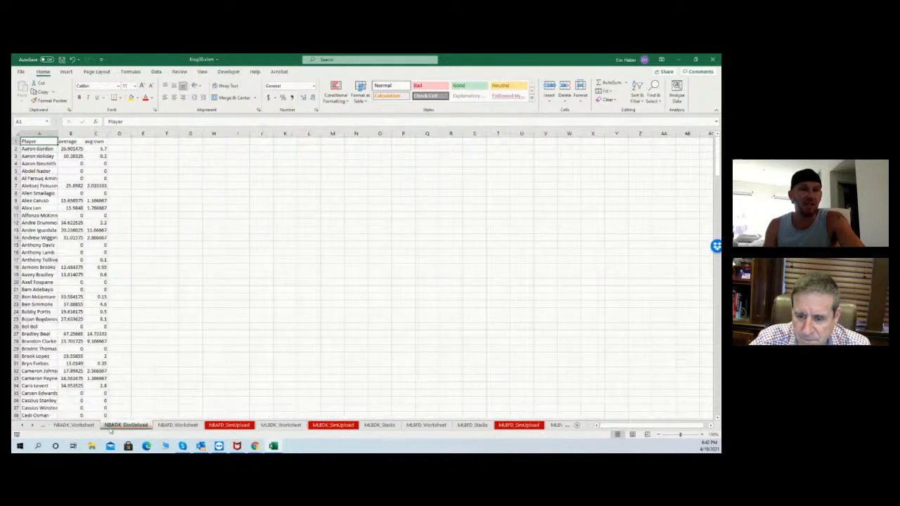
left_click(90, 426)
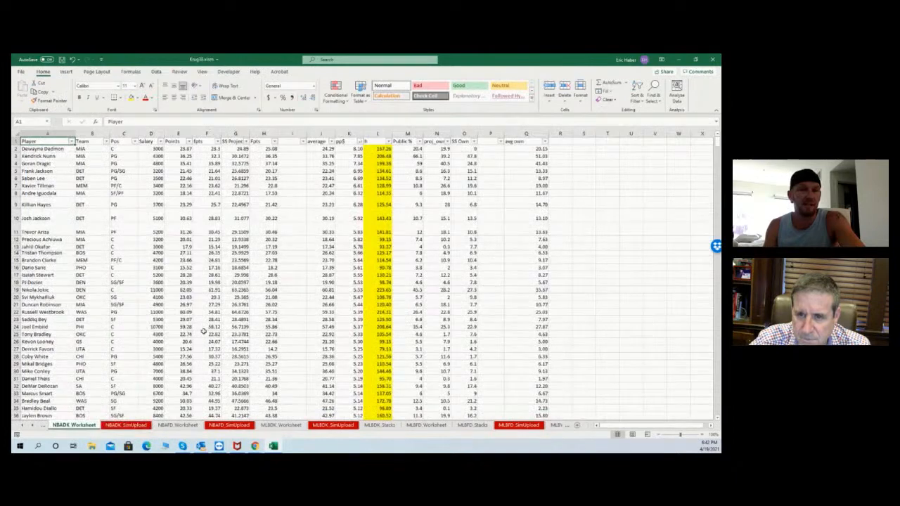
left_click(127, 425)
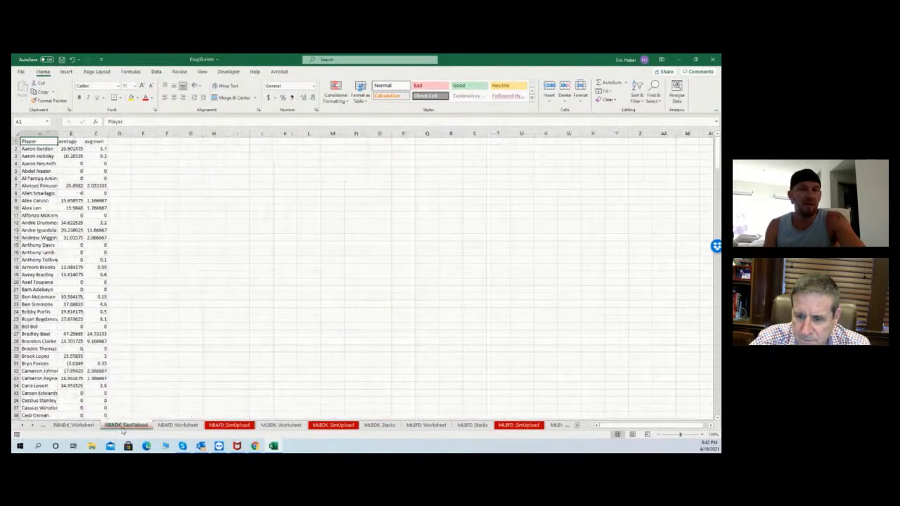
left_click(189, 345)
left_click_drag(41, 134, 87, 133)
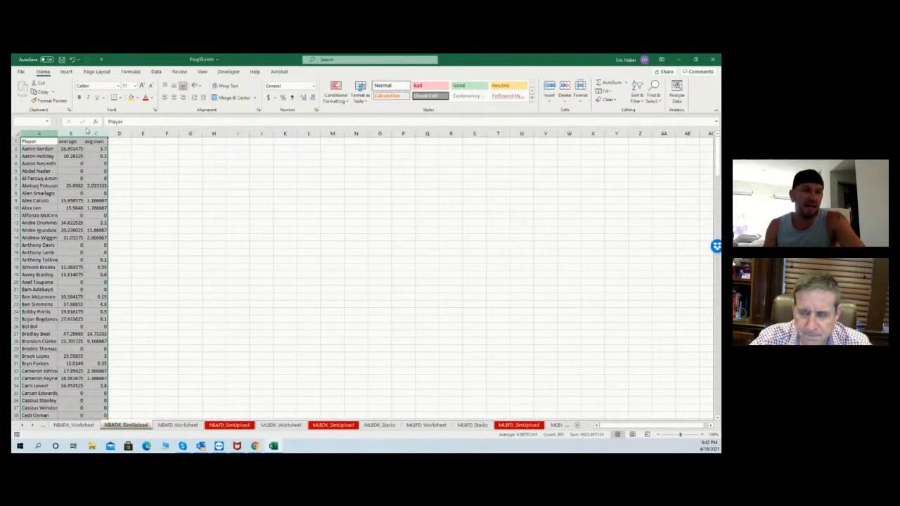
key("ctrl+c")
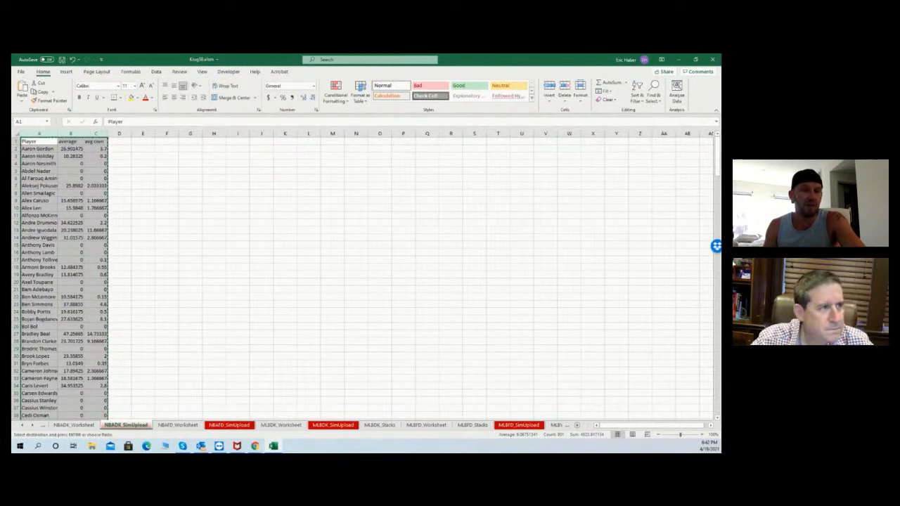
key("alt+Tab")
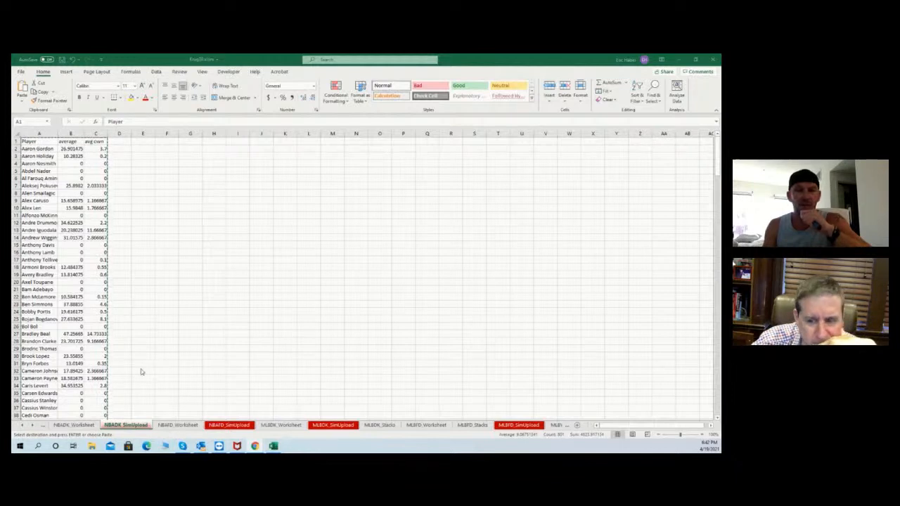
Copy the lineup player IDs in A2:H21 of the lineups_dk_nba_classic file and paste them into the DKEntries file starting at E4.
left_click(74, 426)
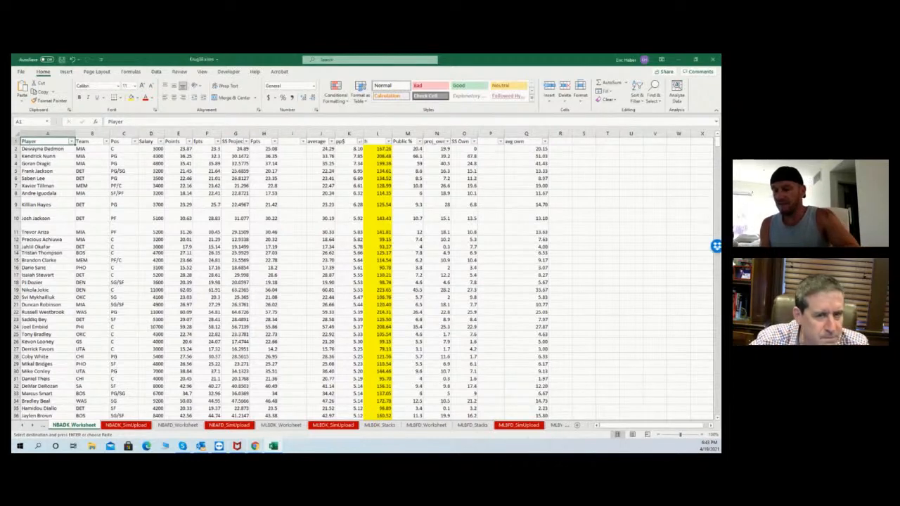
key("alt+Tab")
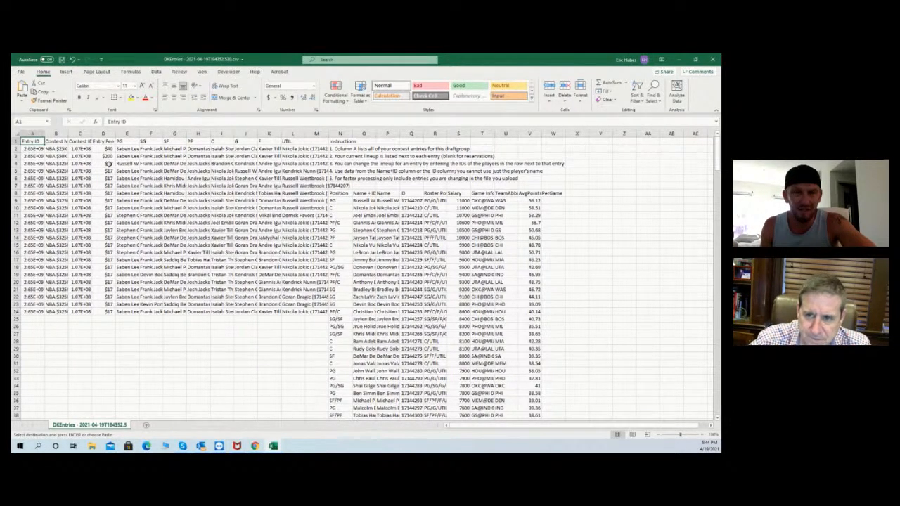
left_click_drag(31, 148, 196, 290)
key("ctrl+c")
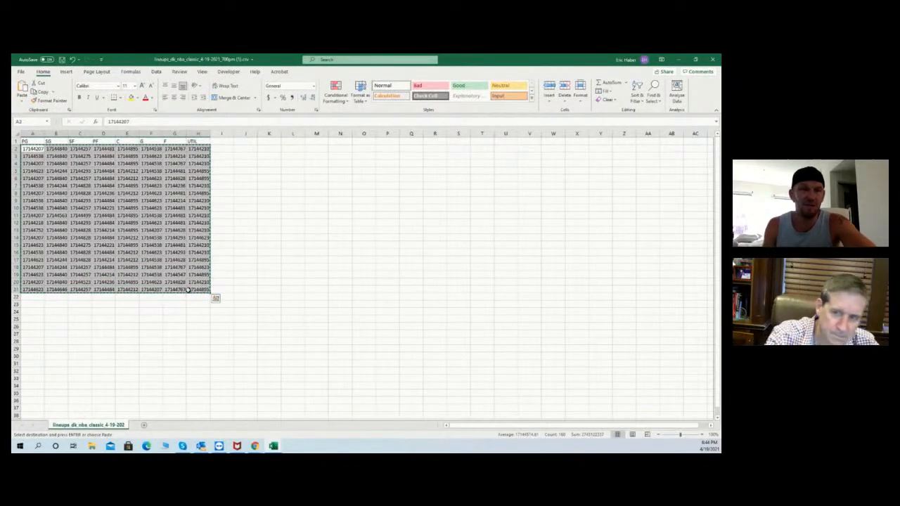
left_click(679, 60)
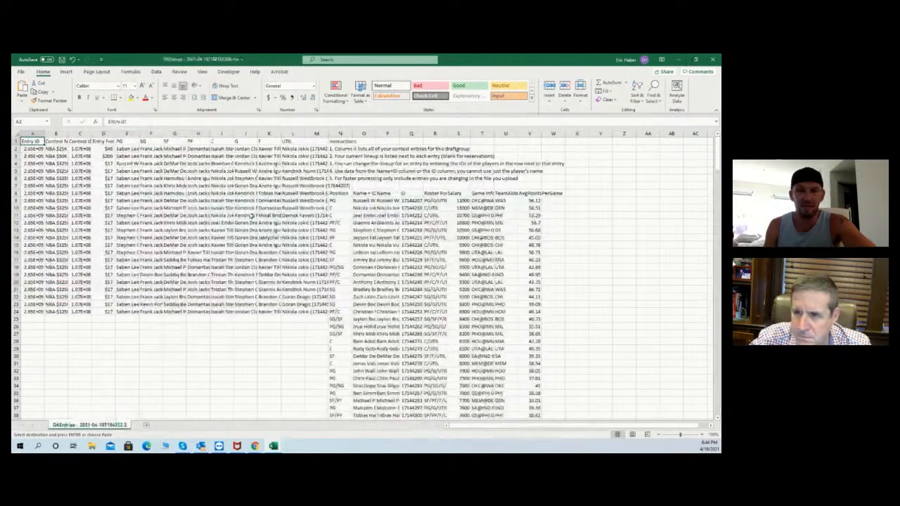
left_click(246, 215)
left_click(122, 164)
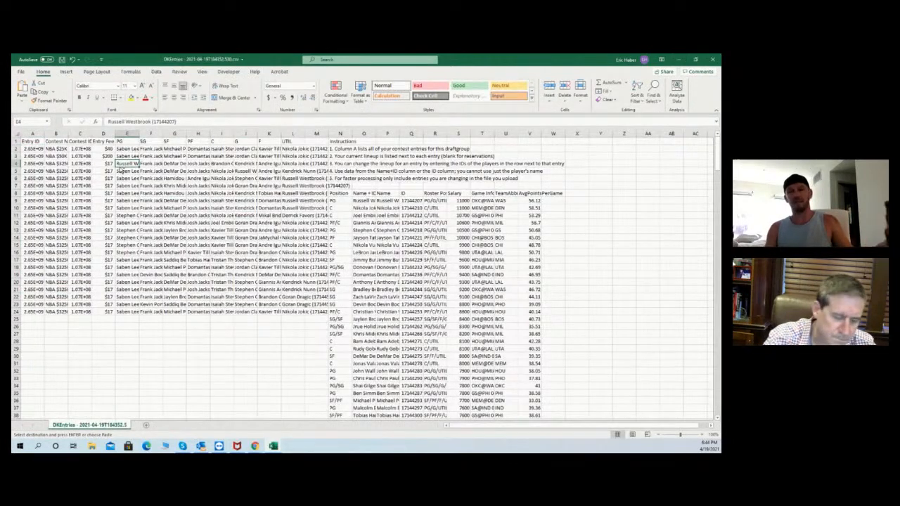
key("ctrl+v")
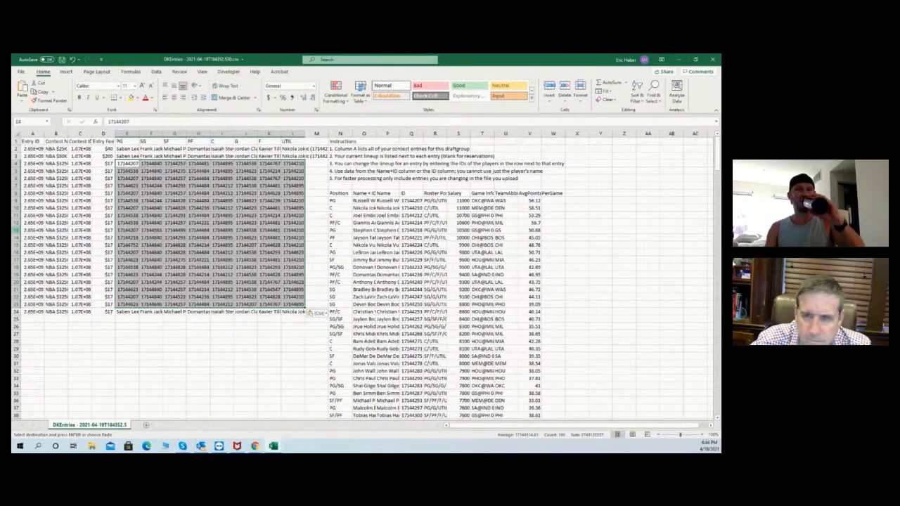
Copy the lineup player IDs in A2:H22 of the lineups_dk_nba_classic file and paste them into the DKEntries file starting at E4.
key("alt+Tab")
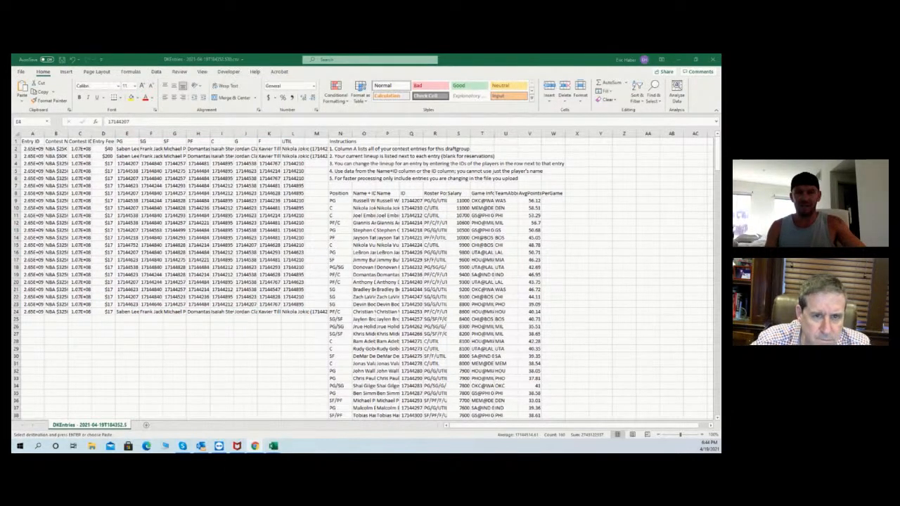
key("alt+Tab")
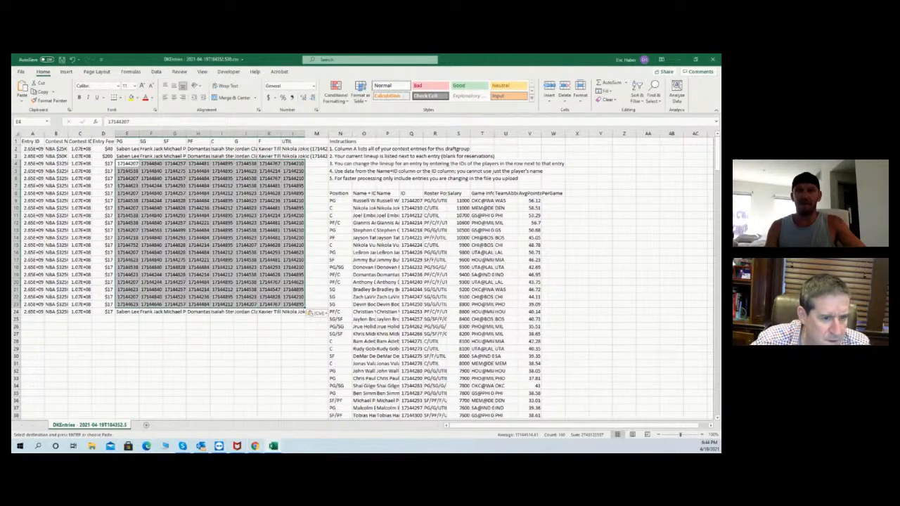
key("alt+Tab")
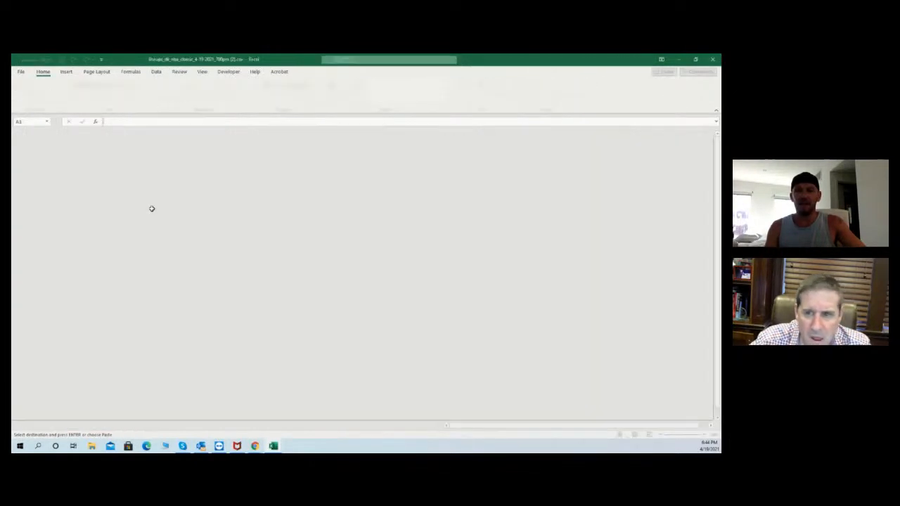
left_click_drag(33, 149, 195, 295)
key("ctrl+c")
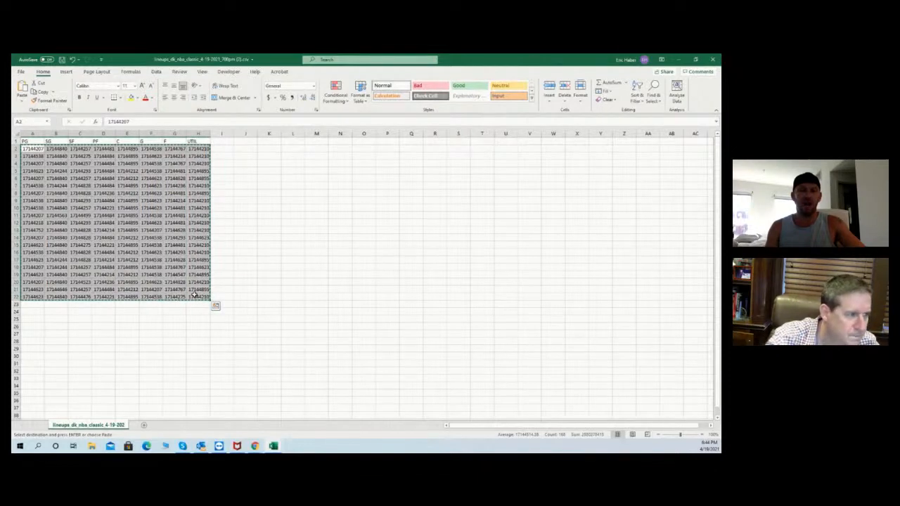
left_click(678, 59)
left_click(123, 163)
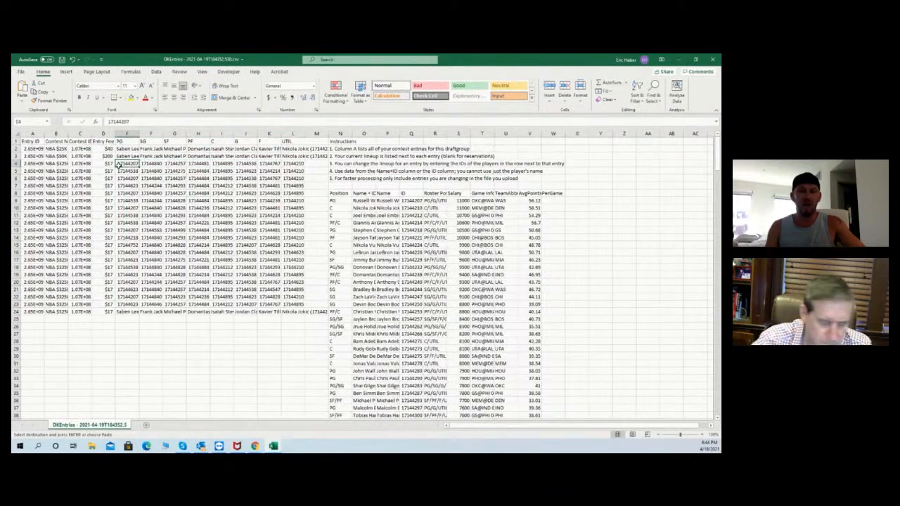
key("ctrl+v")
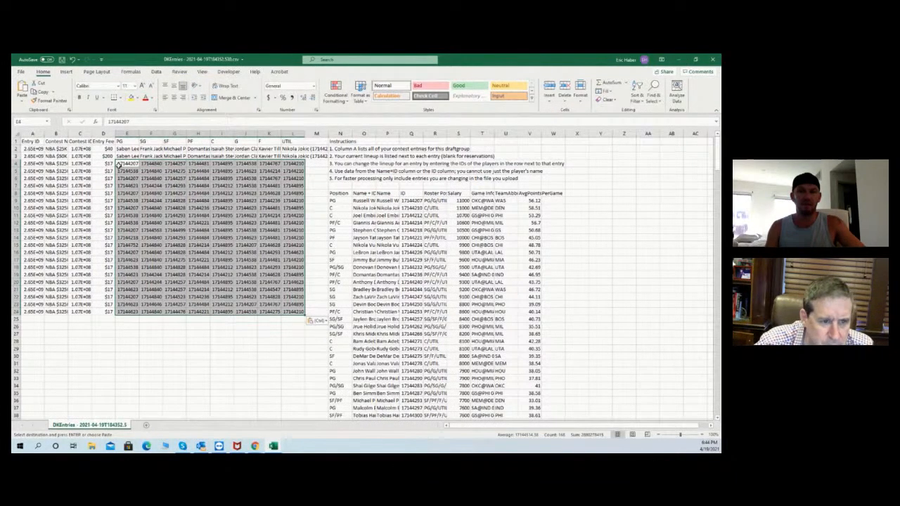
left_click(126, 163)
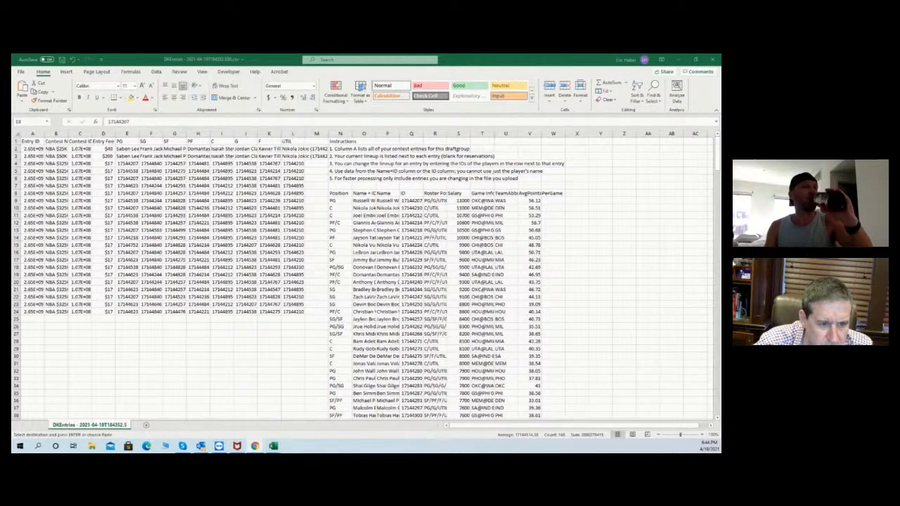
key("ctrl+v")
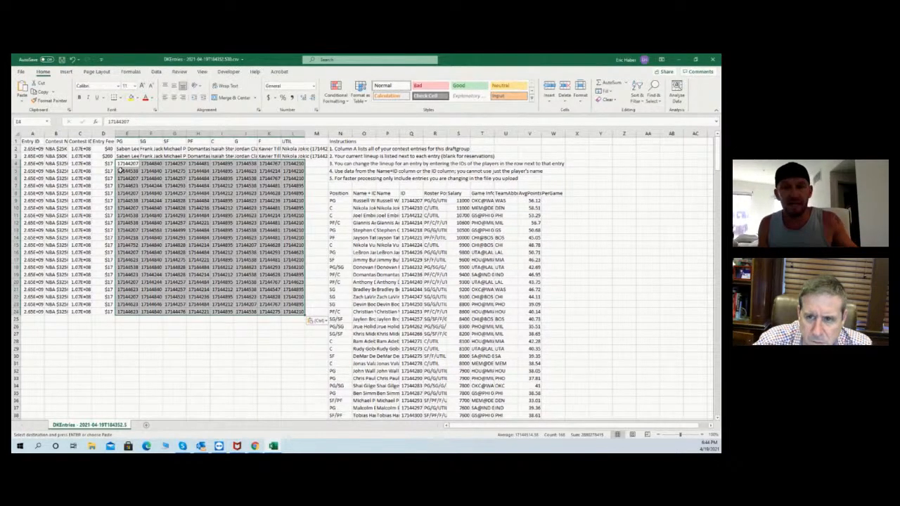
Copy the lineups in E5:L6 of the DKEntries file into the $40 and $200 entries starting at E2, and save the file.
left_click_drag(121, 171, 287, 180)
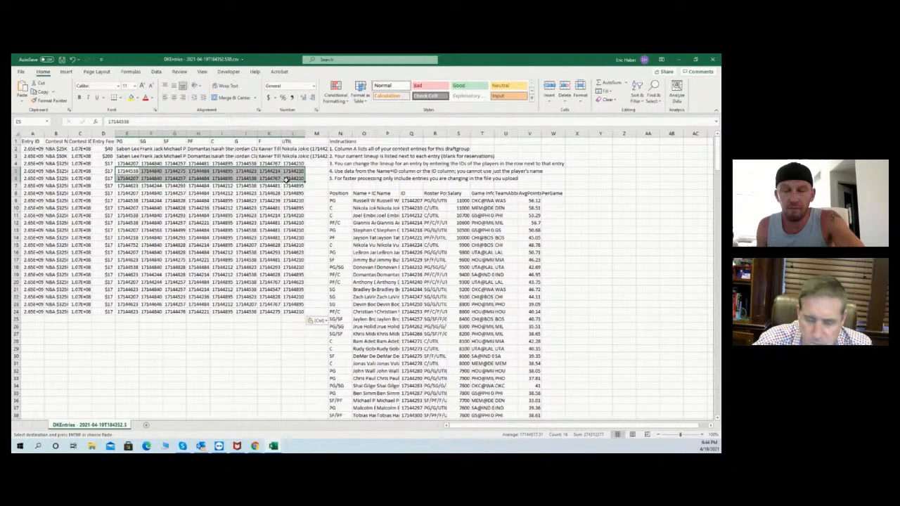
key("ctrl+c")
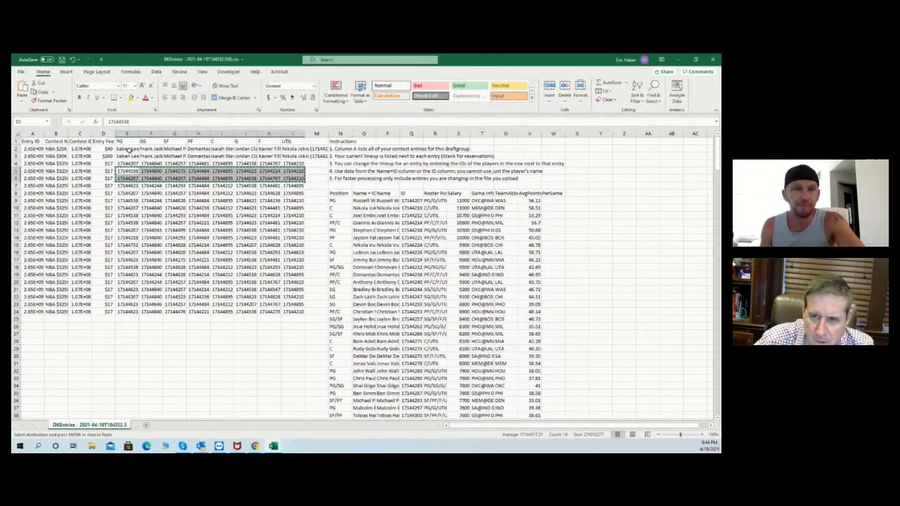
left_click(122, 149)
key("ctrl+v")
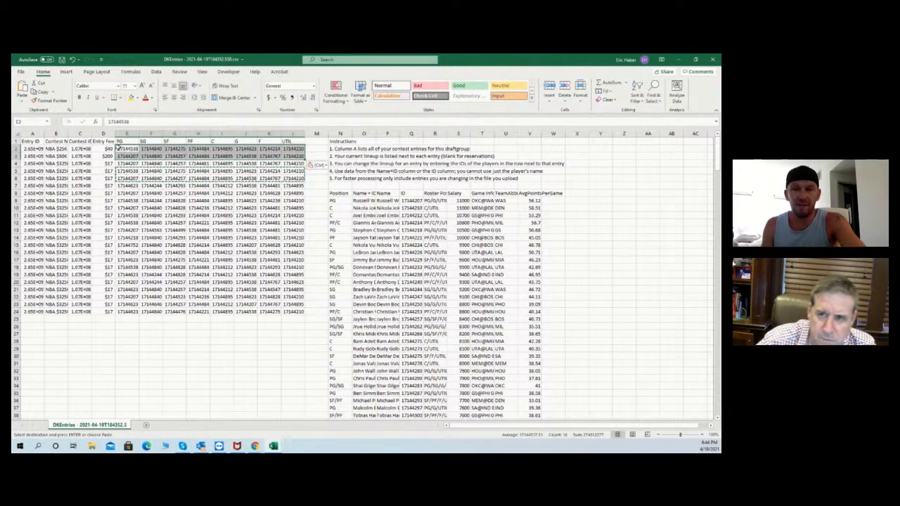
left_click(61, 59)
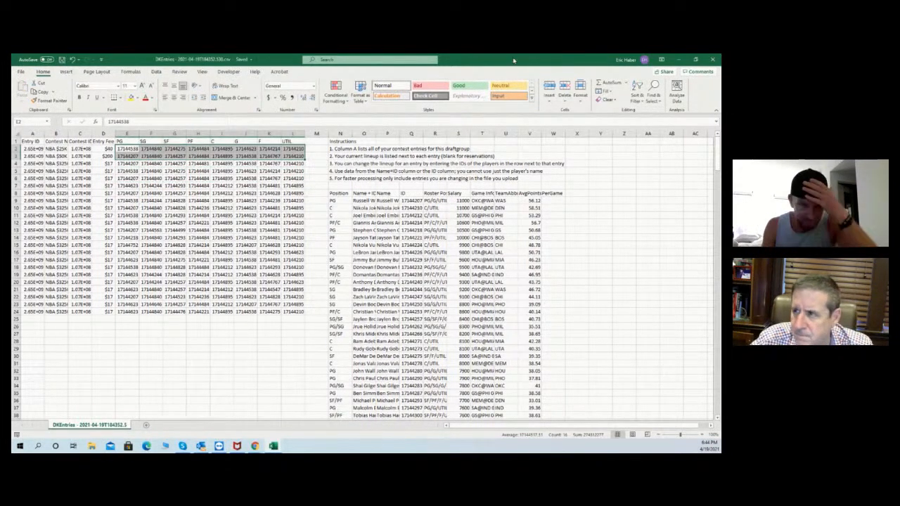
left_click(678, 60)
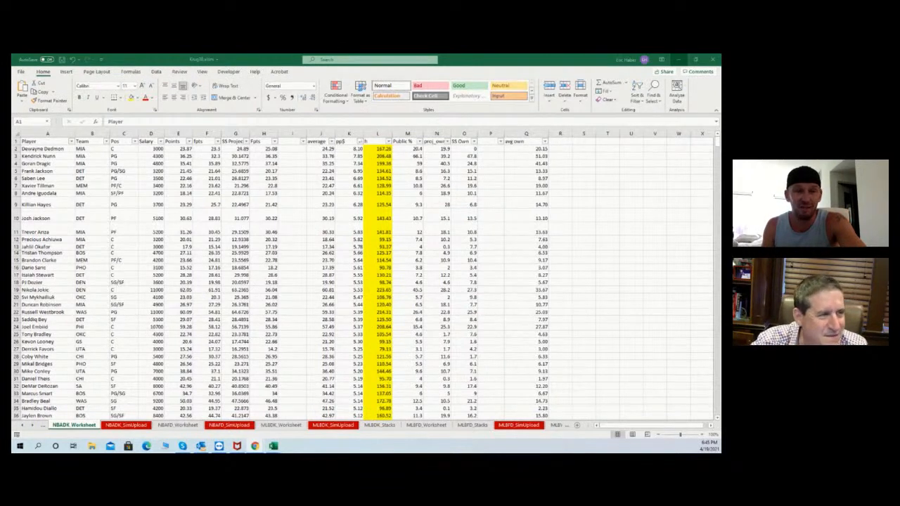
Return to the projections workbook and set the site to FanDuel on the Launch sheet.
left_click(679, 59)
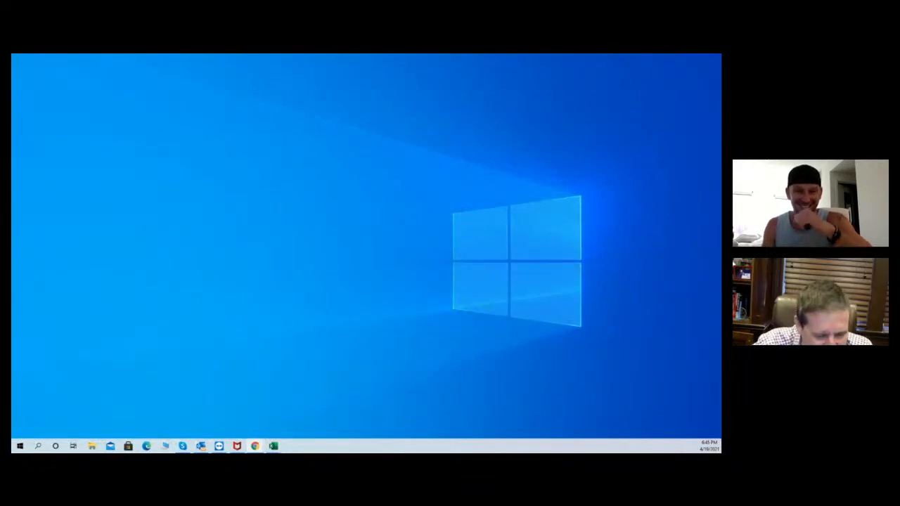
key("super+d")
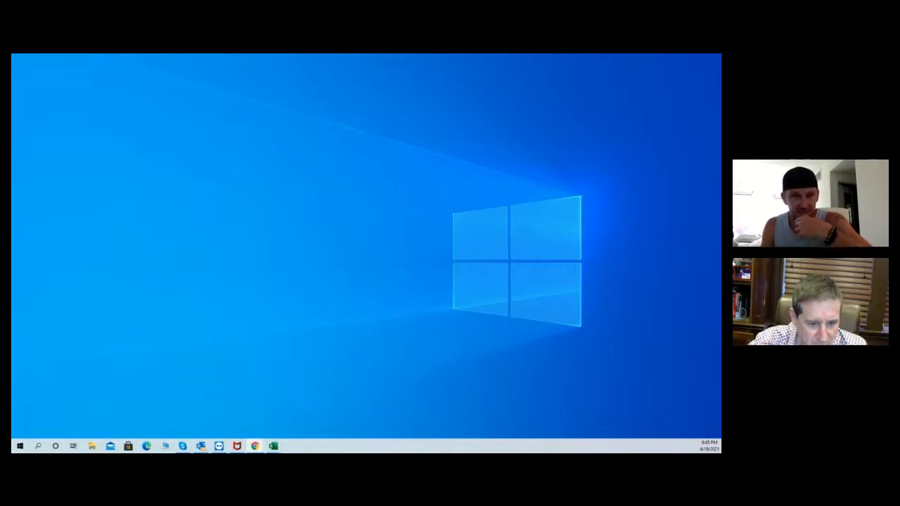
left_click(273, 446)
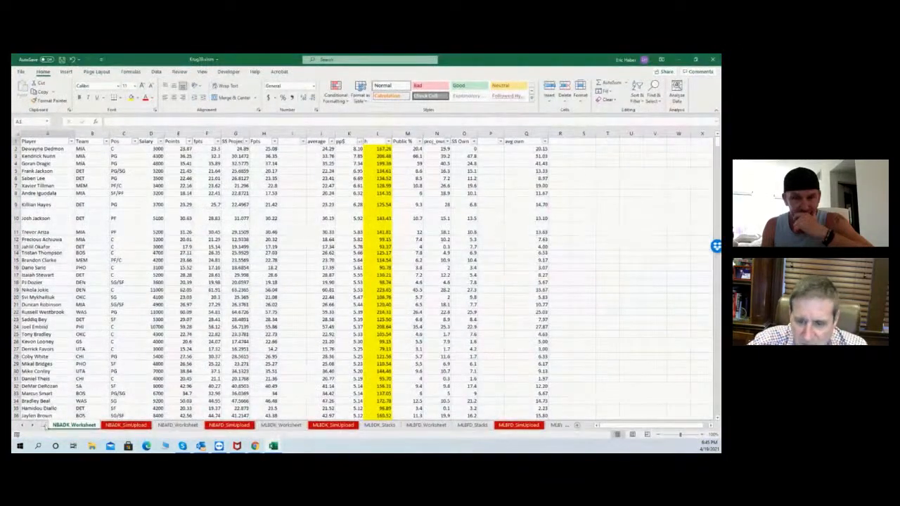
left_click(24, 427)
left_click(25, 427)
left_click(25, 427)
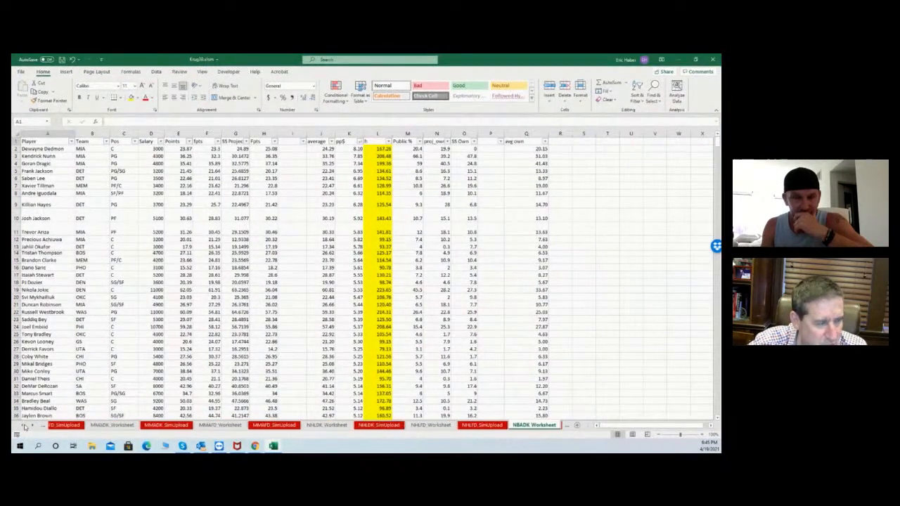
left_click(25, 427)
left_click(25, 427)
left_click(60, 425)
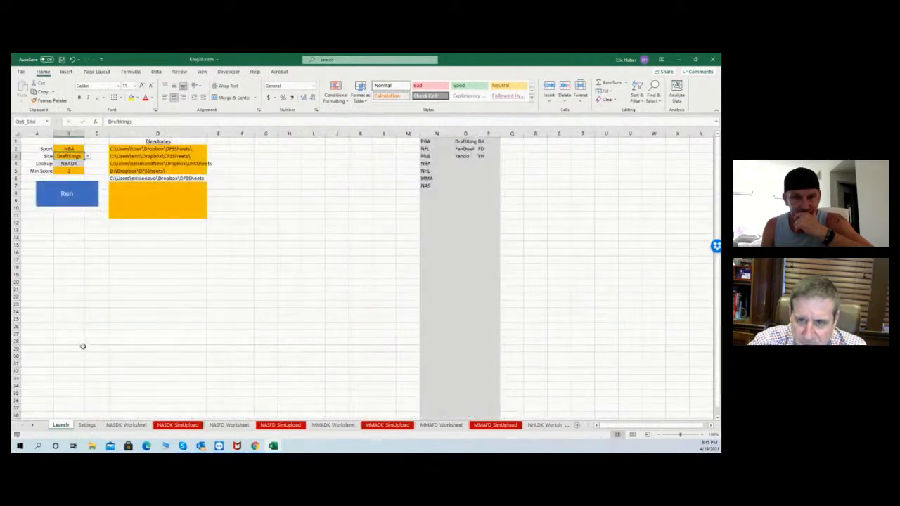
left_click(87, 157)
left_click(70, 168)
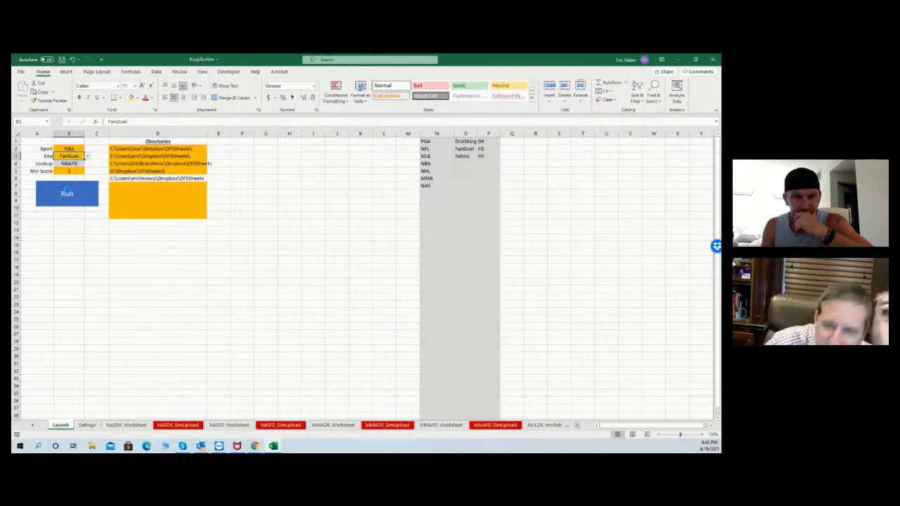
Run the macro for NBA FanDuel and sort the NBAFD_Worksheet players from largest to smallest by column h.
left_click(67, 190)
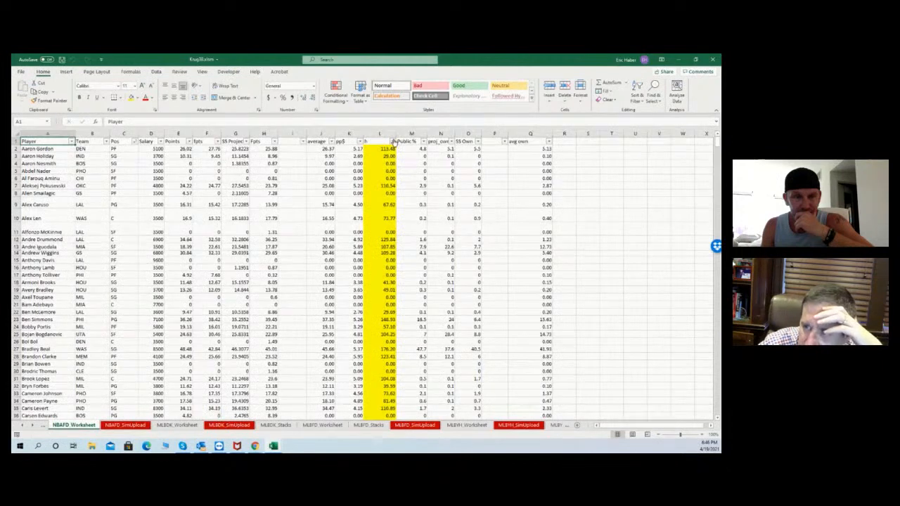
left_click(392, 141)
left_click(332, 160)
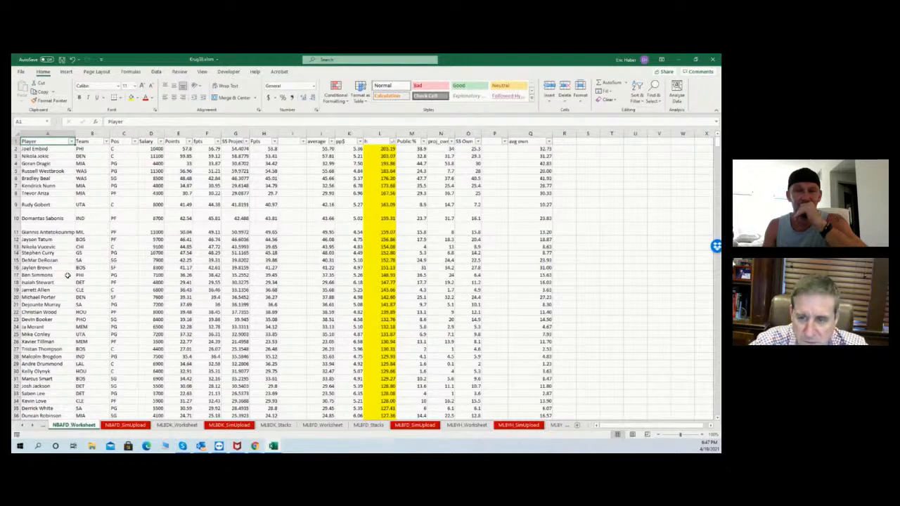
Copy the Player, average and avg own columns from the MLBFD_SimUpload sheet.
left_click(125, 426)
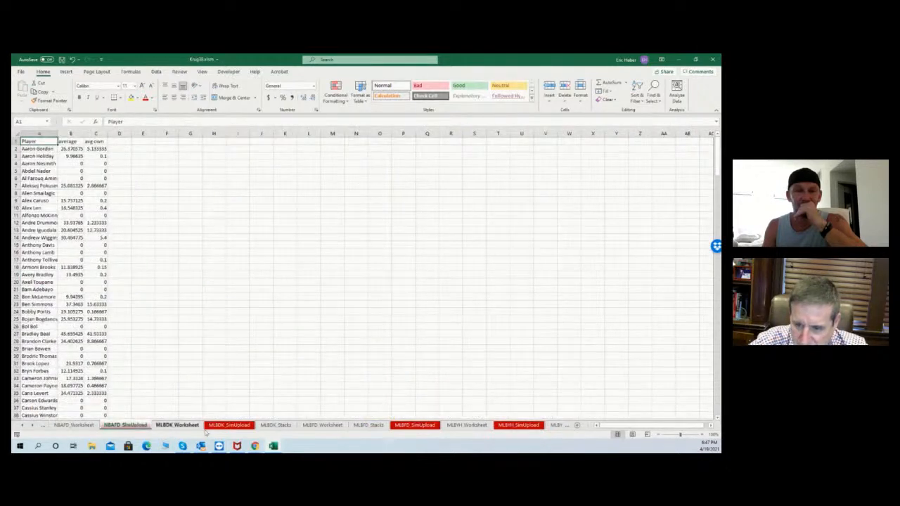
left_click(228, 425)
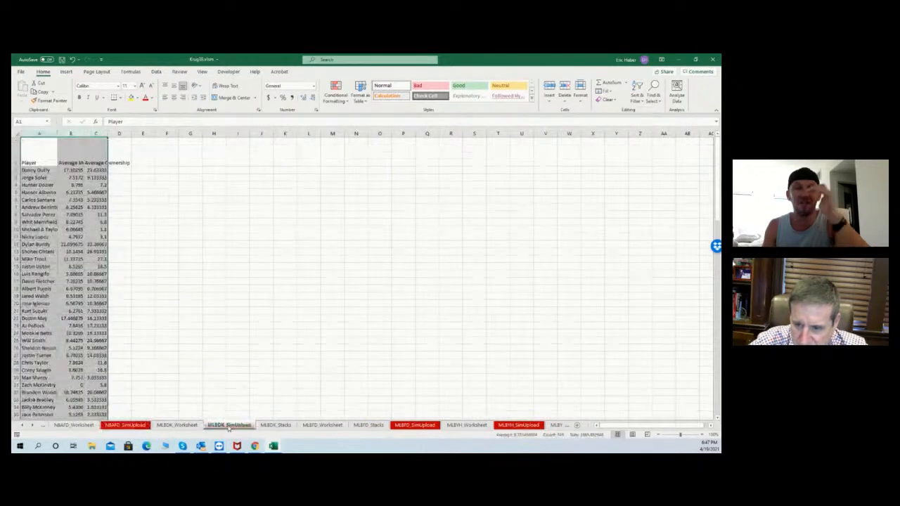
left_click(368, 426)
left_click(415, 425)
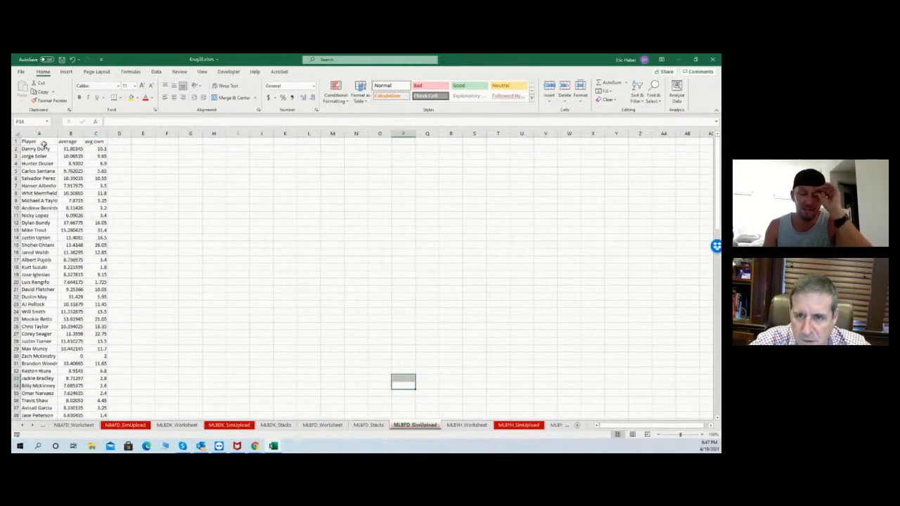
left_click_drag(39, 133, 96, 130)
key("ctrl+c")
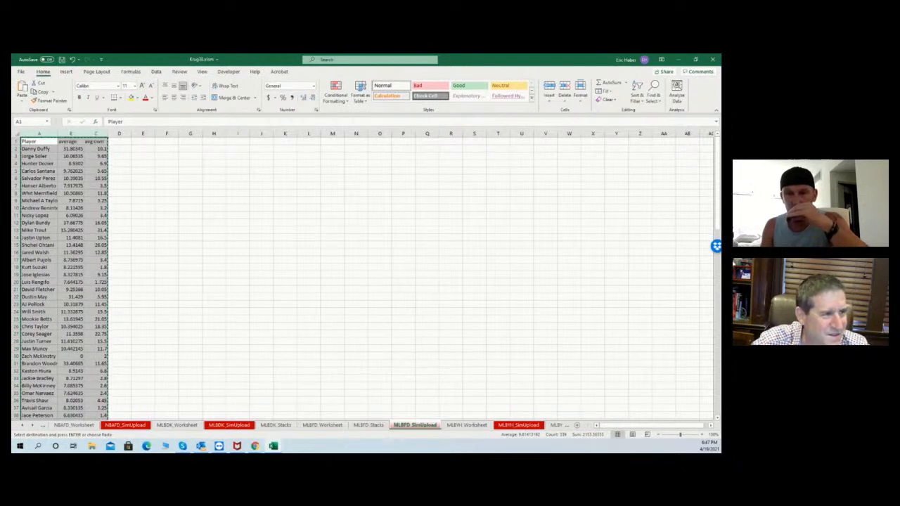
key("alt+Tab")
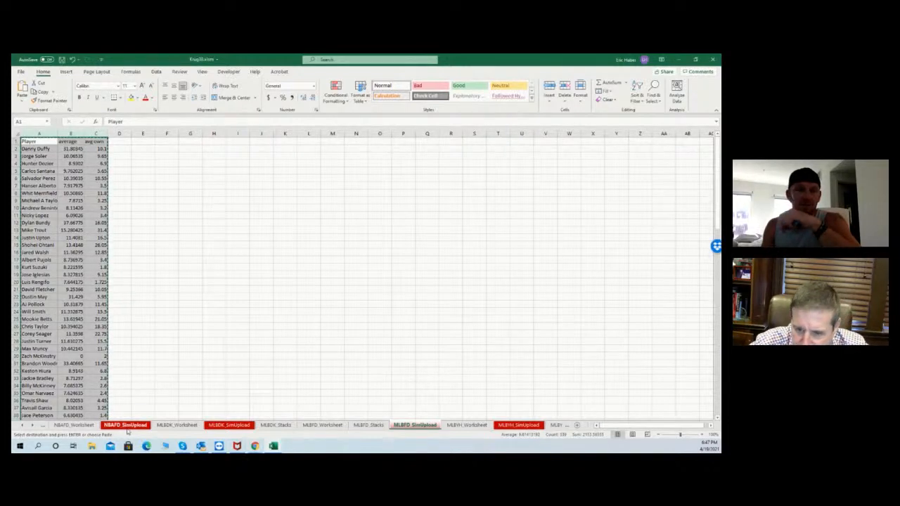
Check the NBAFD_SimUpload, MLBFD_SimUpload and MLBDK_Stacks sheets.
left_click(127, 426)
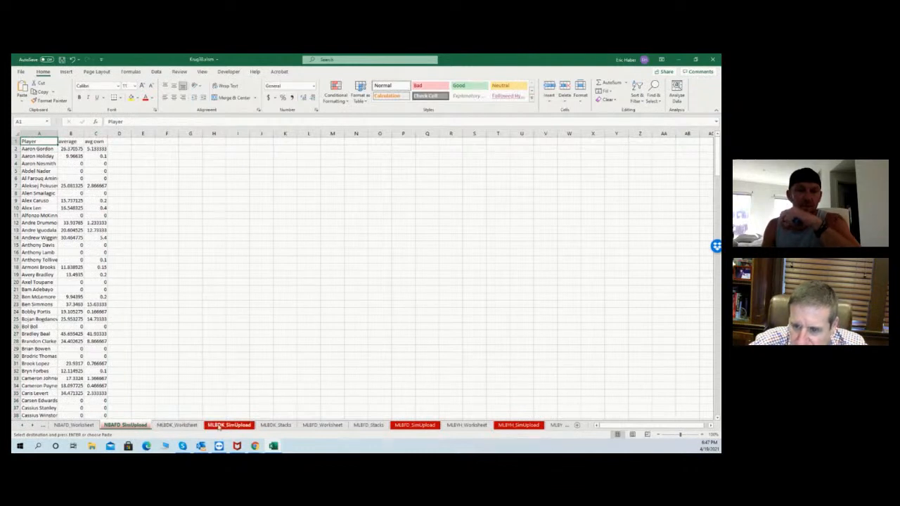
left_click(415, 425)
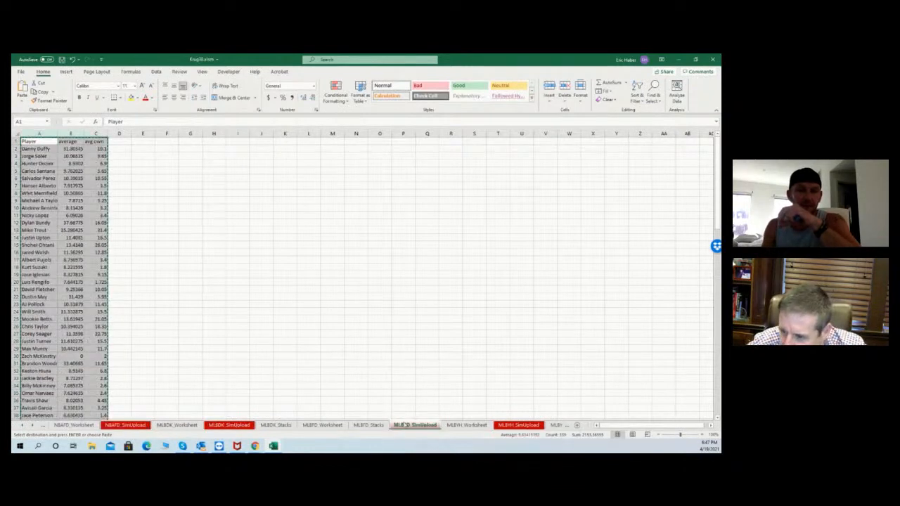
left_click(469, 425)
left_click(276, 425)
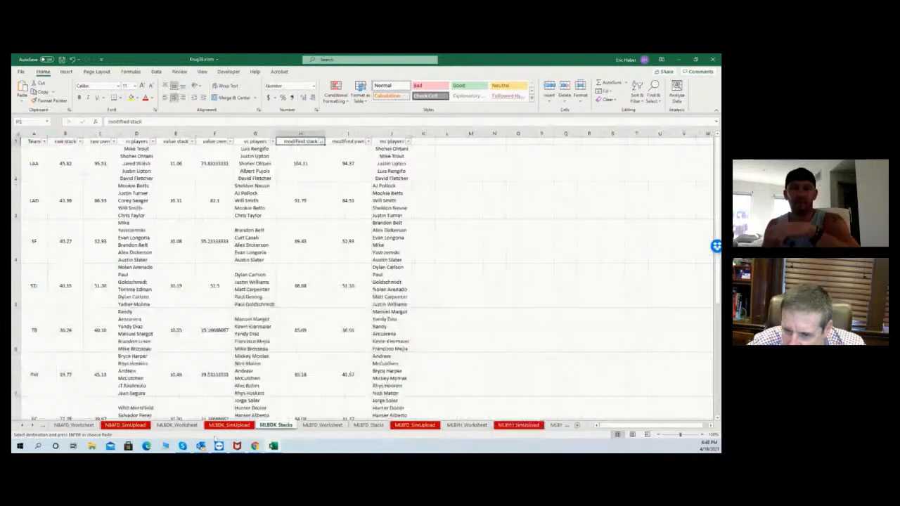
Browse the workbook's sheet list through to the Source and Find Replace sheets and back to the Launch sheet.
left_click(32, 426)
left_click(32, 426)
left_click(32, 426)
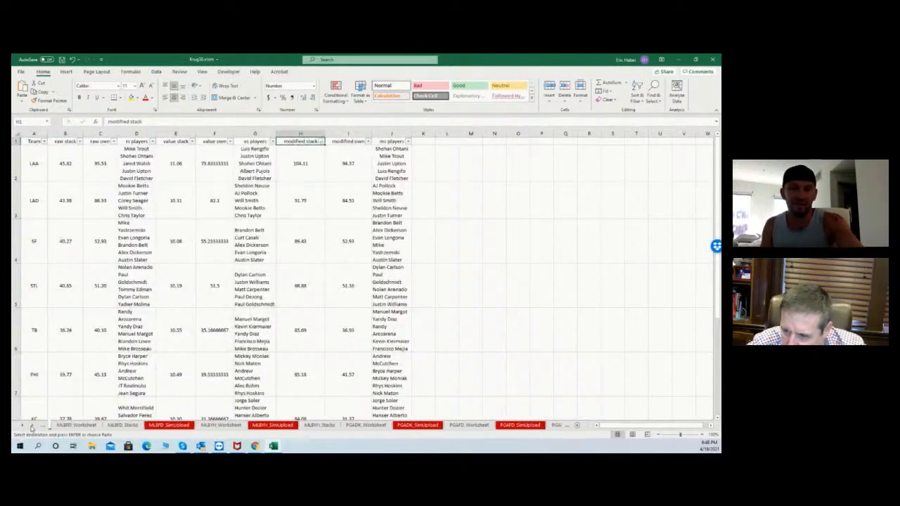
left_click(33, 426)
left_click(33, 426)
left_click(33, 426)
left_click(32, 426)
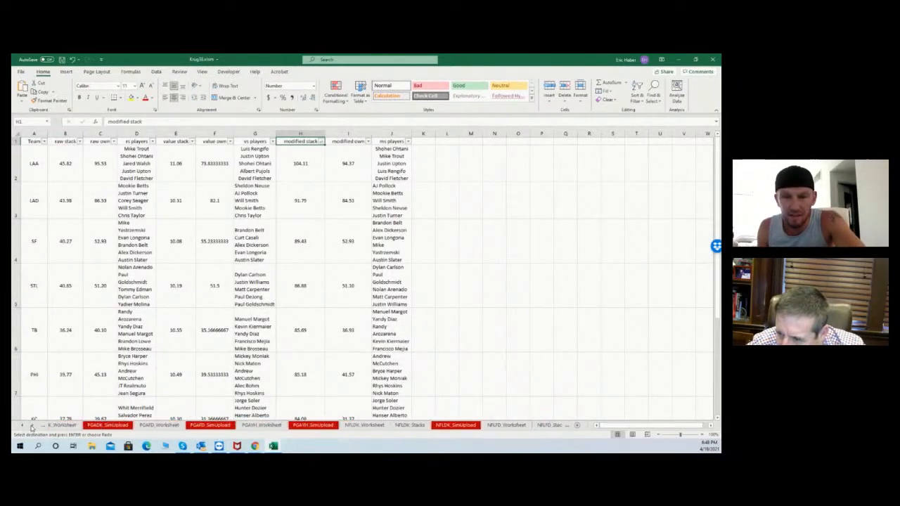
left_click(33, 426)
left_click(32, 426)
left_click(32, 426)
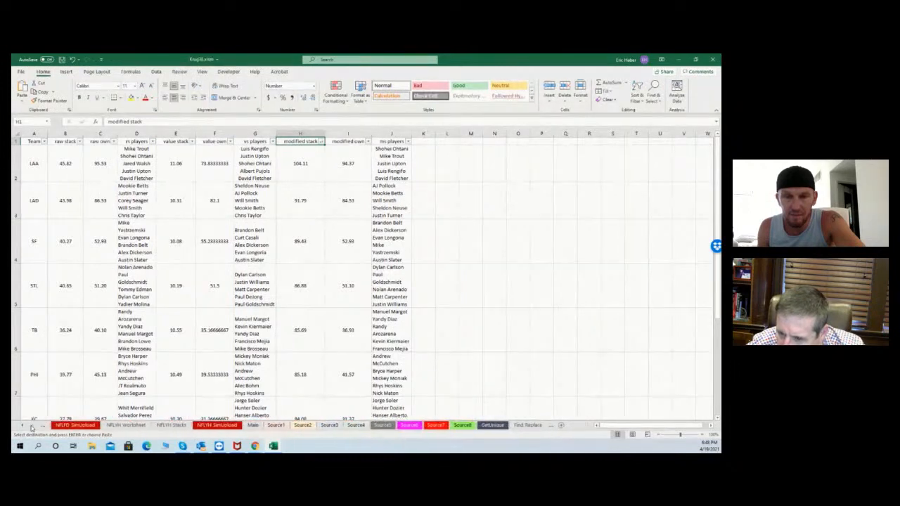
left_click(31, 426)
left_click(23, 426)
left_click(22, 426)
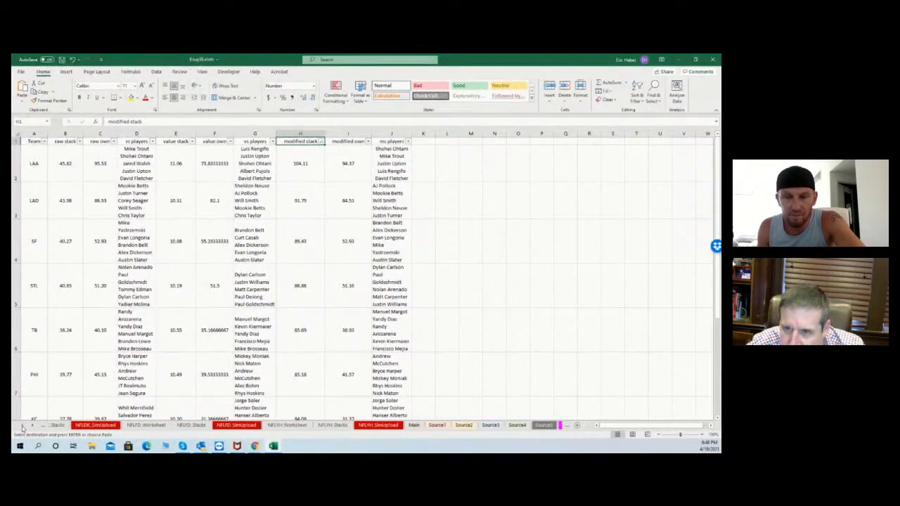
left_click(23, 426)
left_click(22, 426)
left_click(23, 426)
left_click(23, 426)
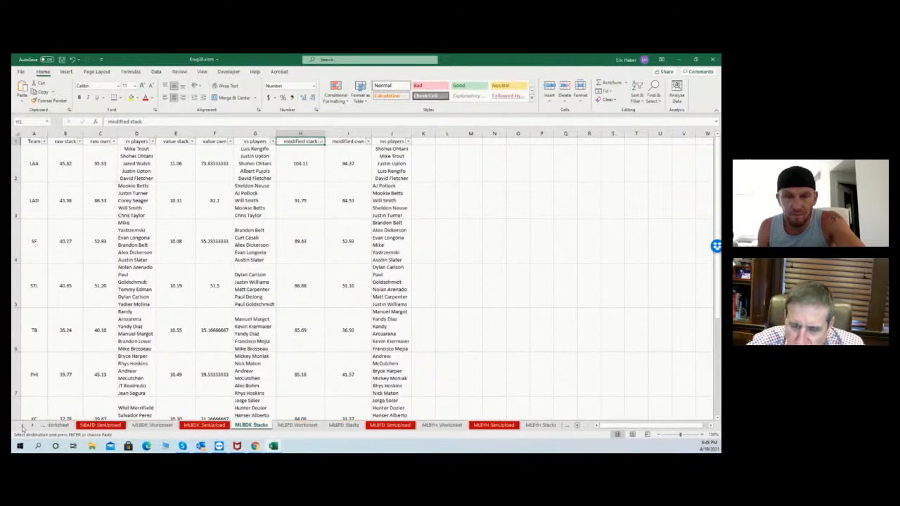
left_click(22, 426)
left_click(22, 426)
left_click(22, 426)
left_click(22, 426)
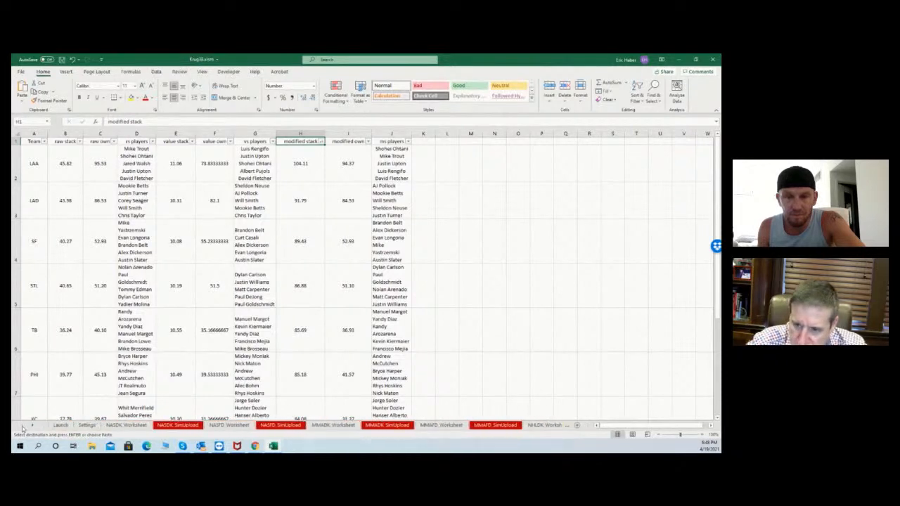
Copy the Player, average and avg own columns from the NBAFD_SimUpload sheet.
left_click(60, 426)
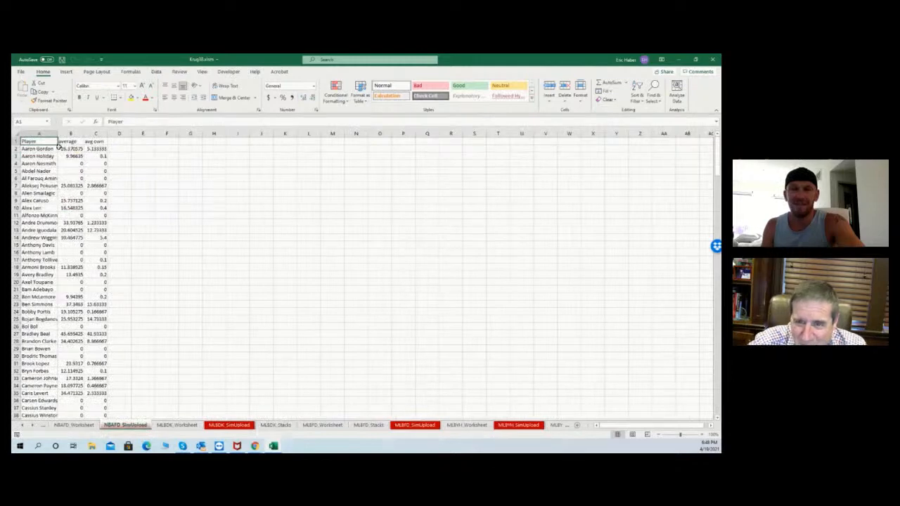
left_click_drag(40, 132, 88, 131)
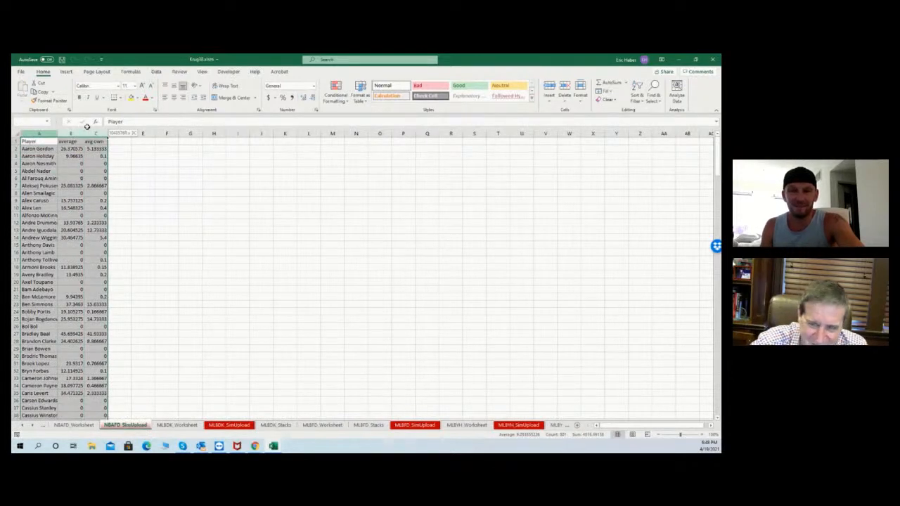
key("ctrl+c")
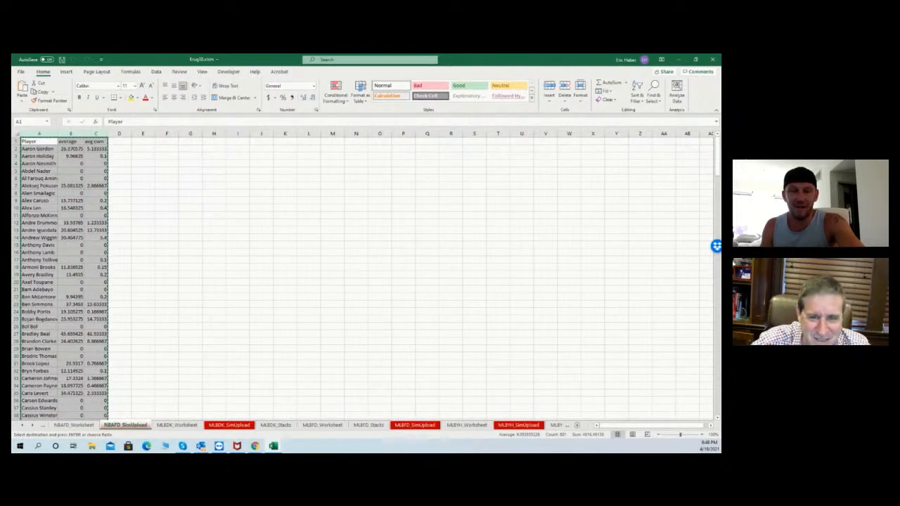
Download FanDuel's CSV edit template for the 7:00pm ET (Main) NBA slate and widen its contest_name column in Excel.
key("alt+Tab")
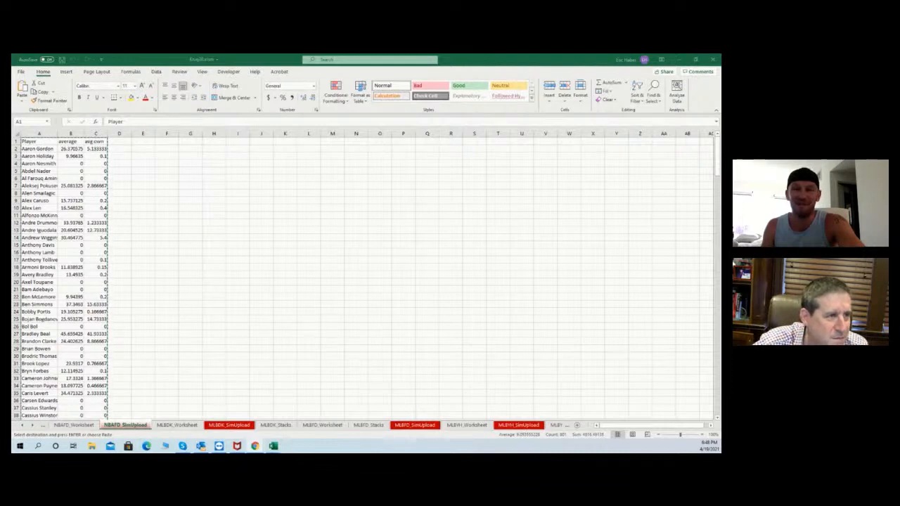
key("alt+Tab")
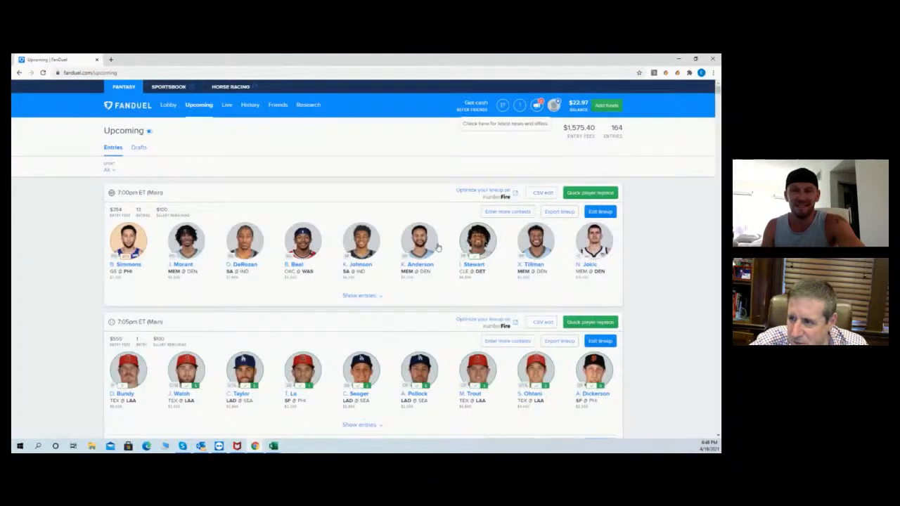
left_click(547, 193)
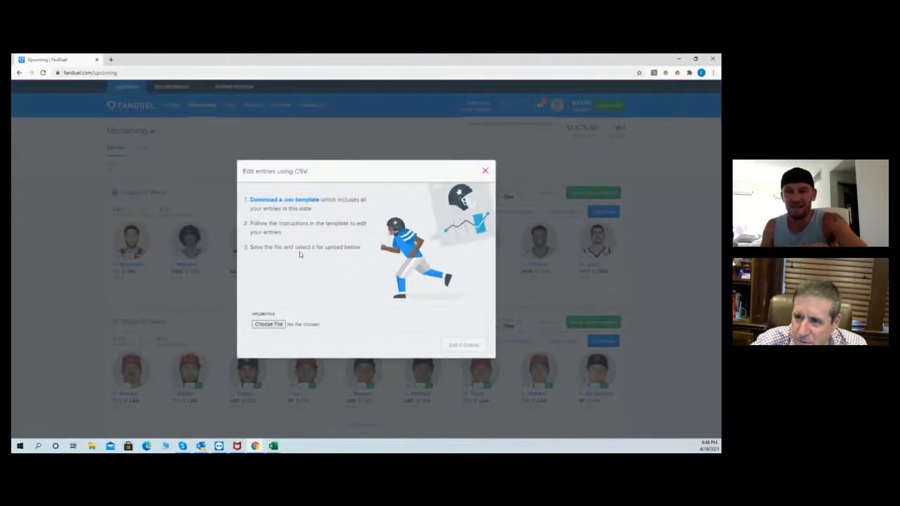
left_click(291, 201)
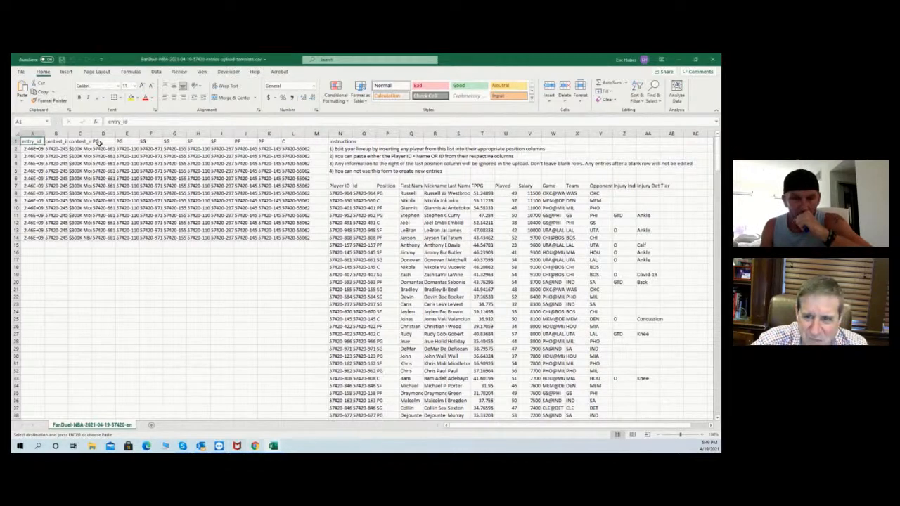
double_click(92, 134)
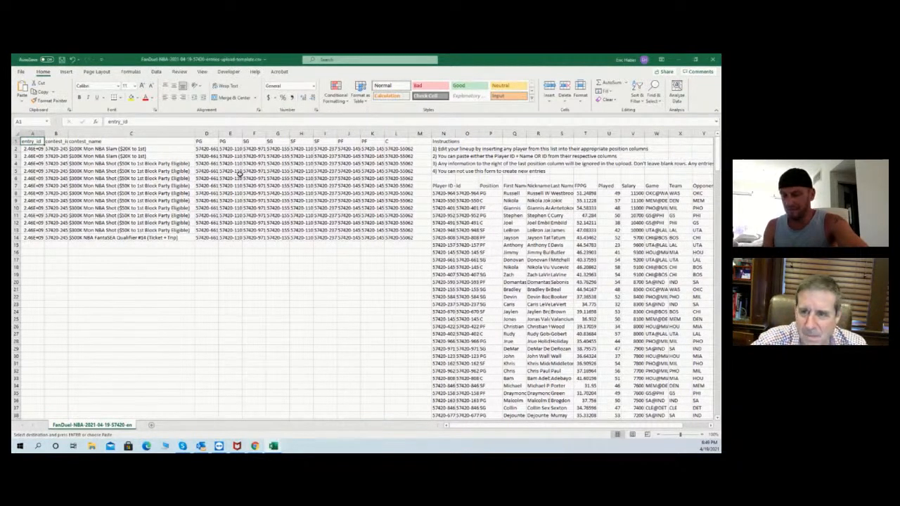
Paste the generated FanDuel lineups into the PG through C columns of the upload template, rows 2 to 13.
key("ctrl+Tab")
left_click(696, 59)
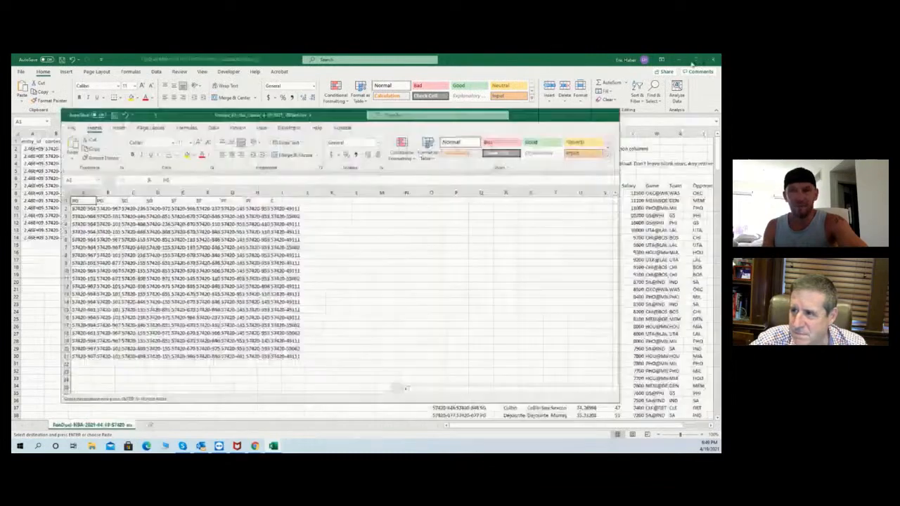
left_click_drag(465, 132, 12, 146)
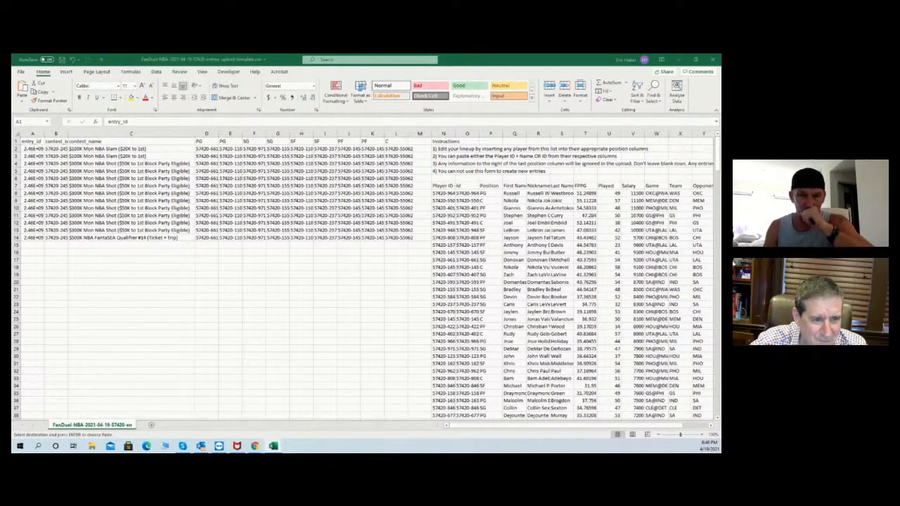
mouse_move(11, 107)
left_mouse_down()
mouse_move(98, 104)
mouse_move(12, 109)
left_mouse_up()
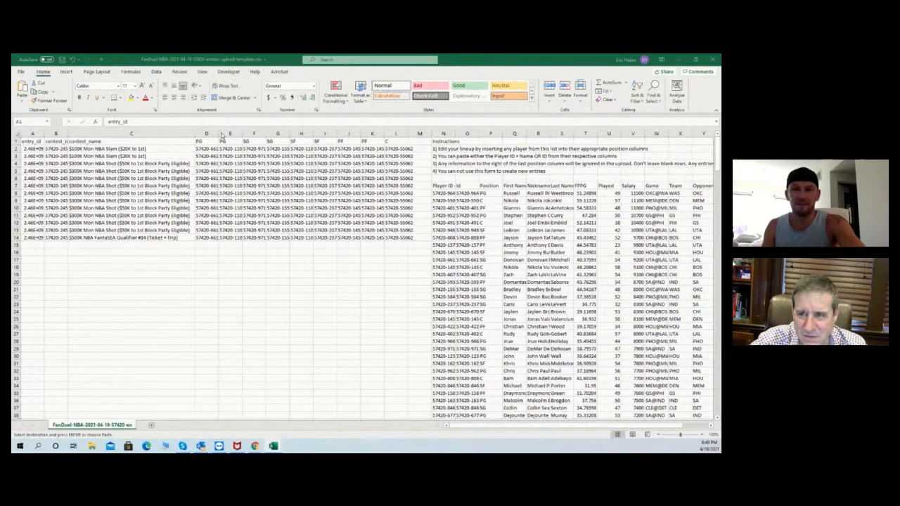
left_click_drag(194, 134, 194, 134)
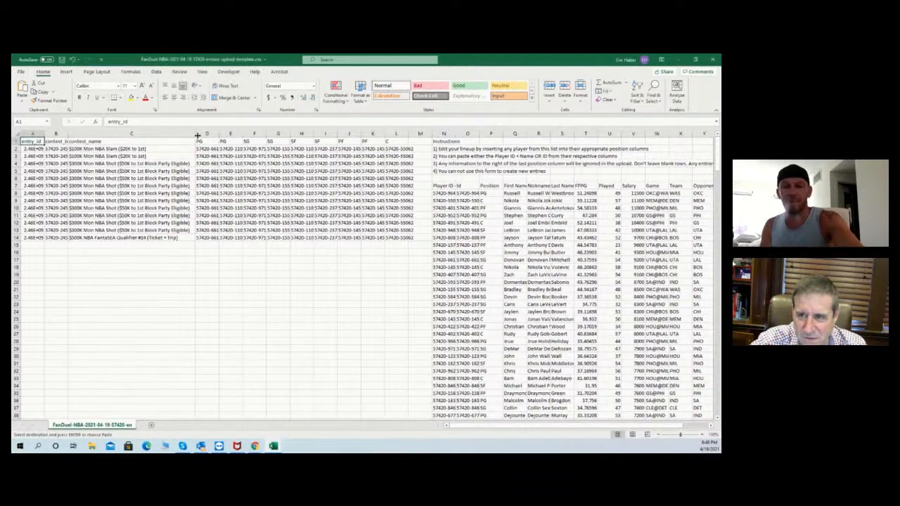
double_click(196, 133)
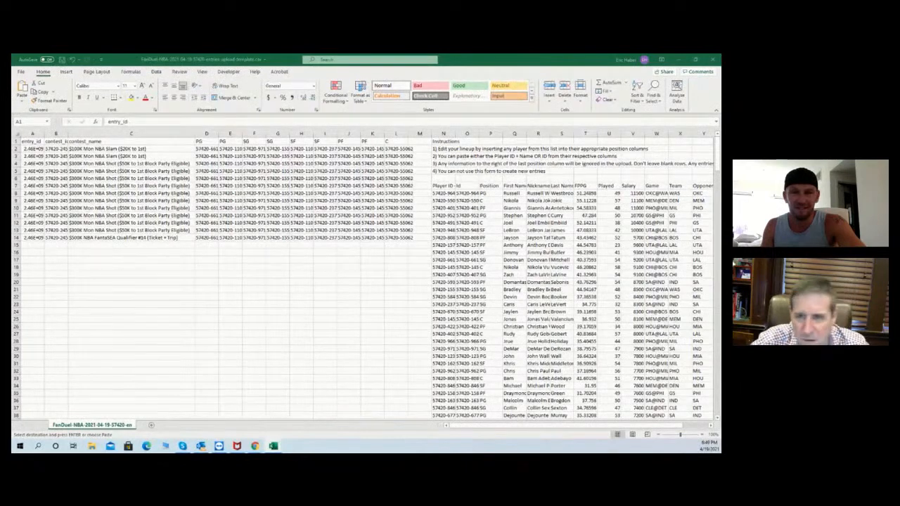
left_click(205, 148)
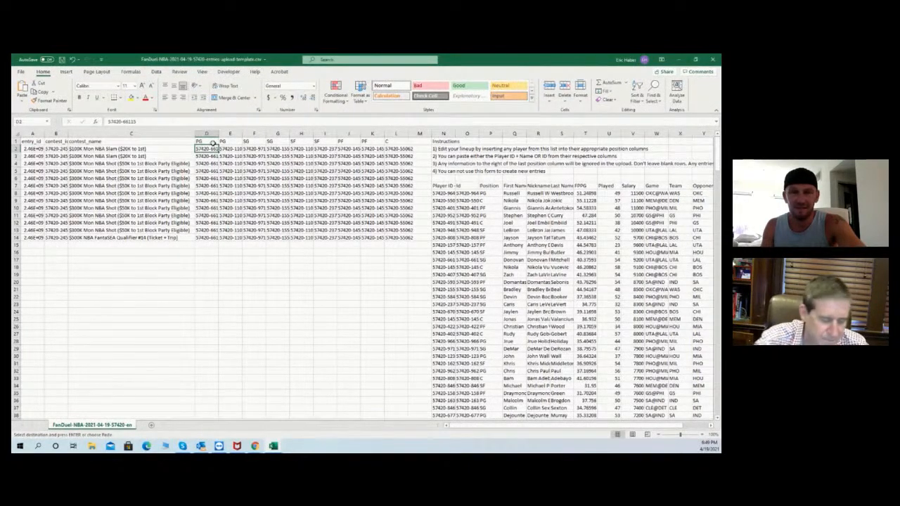
key("ctrl+v")
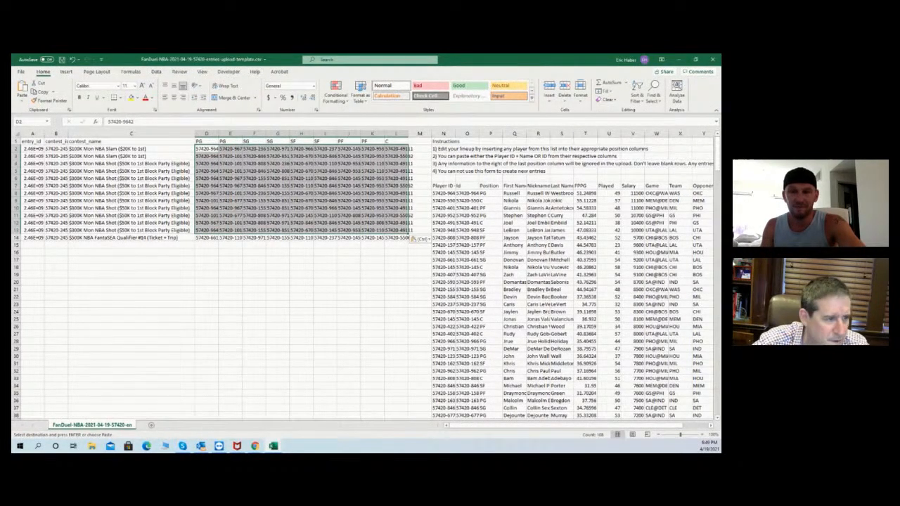
Paste the first lineup into the FantaSEA Qualifier entry in row 14 and save the template.
key("alt+Tab")
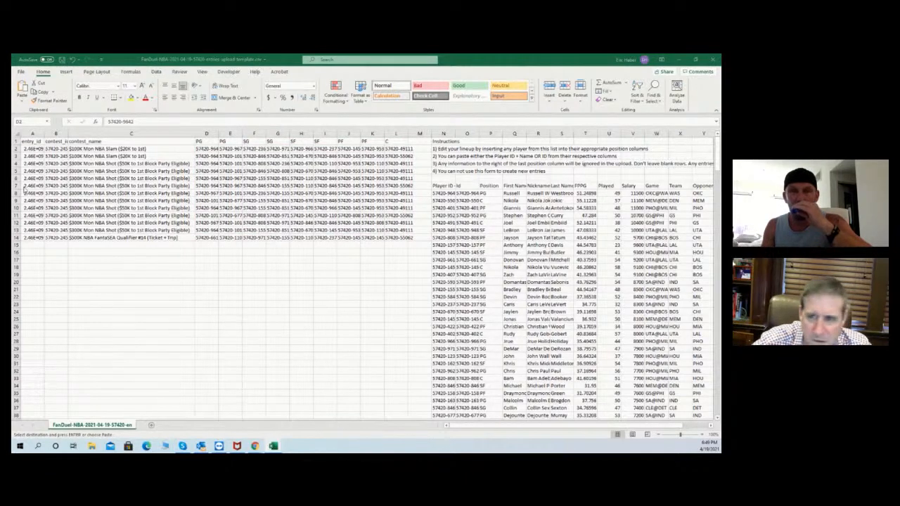
key("alt+Tab")
left_click(202, 238)
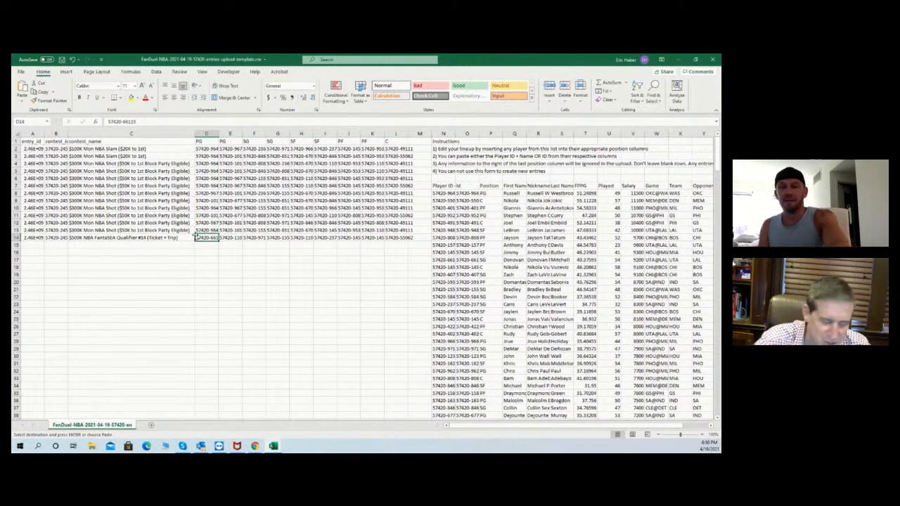
key("ctrl+v")
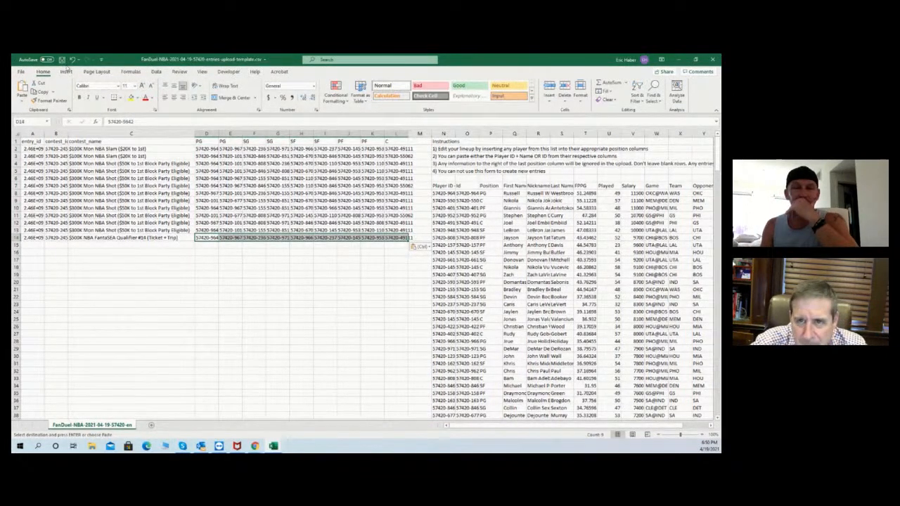
left_click(62, 59)
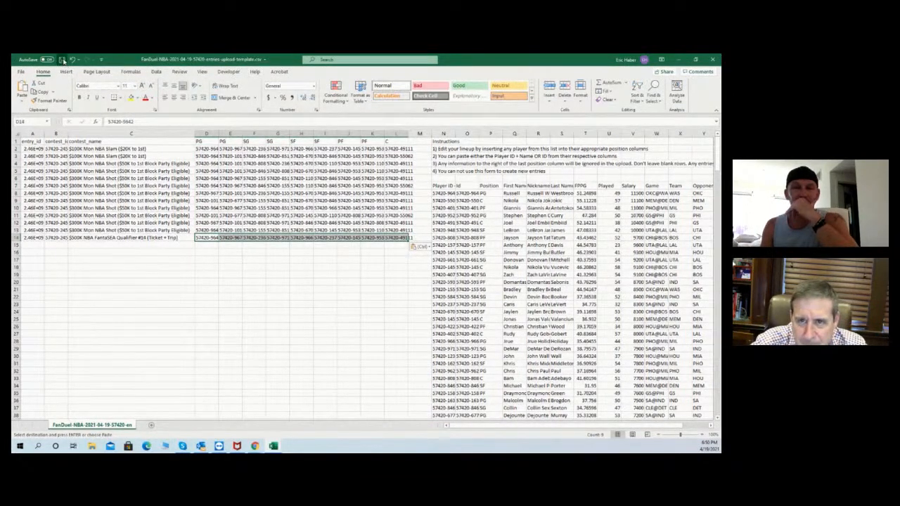
left_click(677, 60)
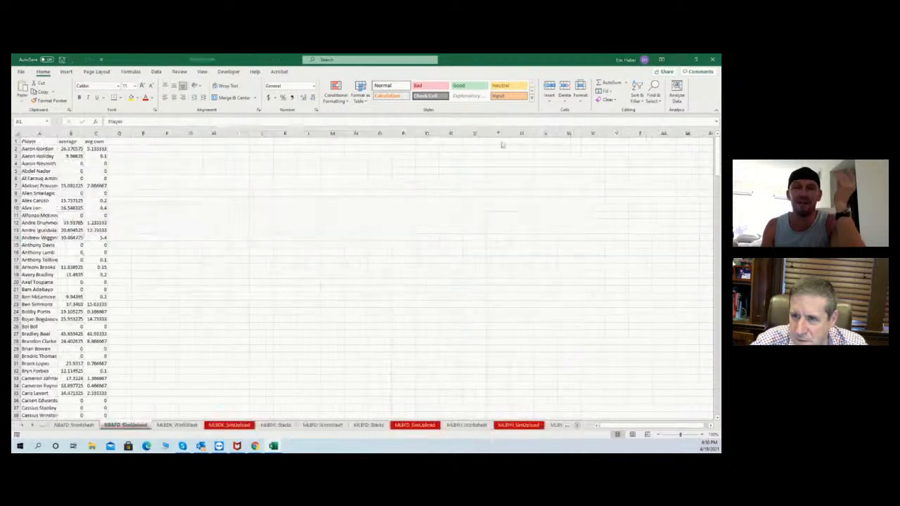
left_click(676, 61)
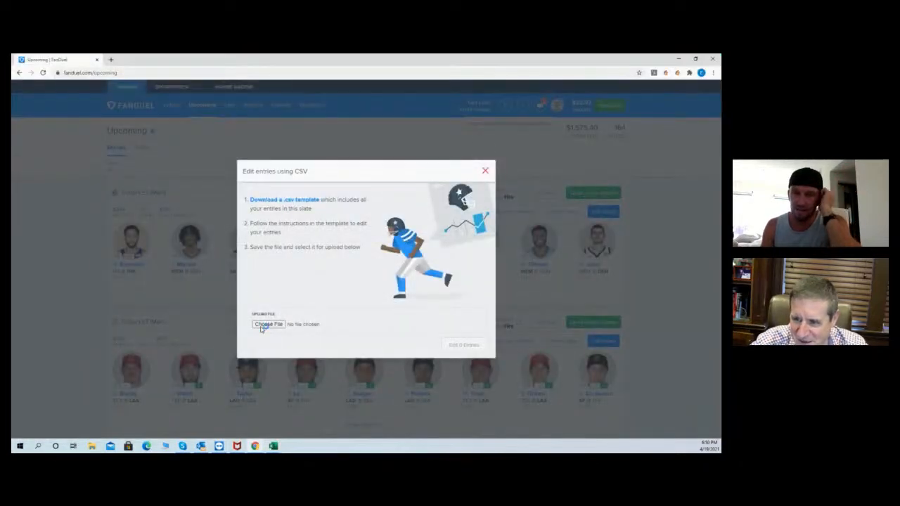
left_click(268, 325)
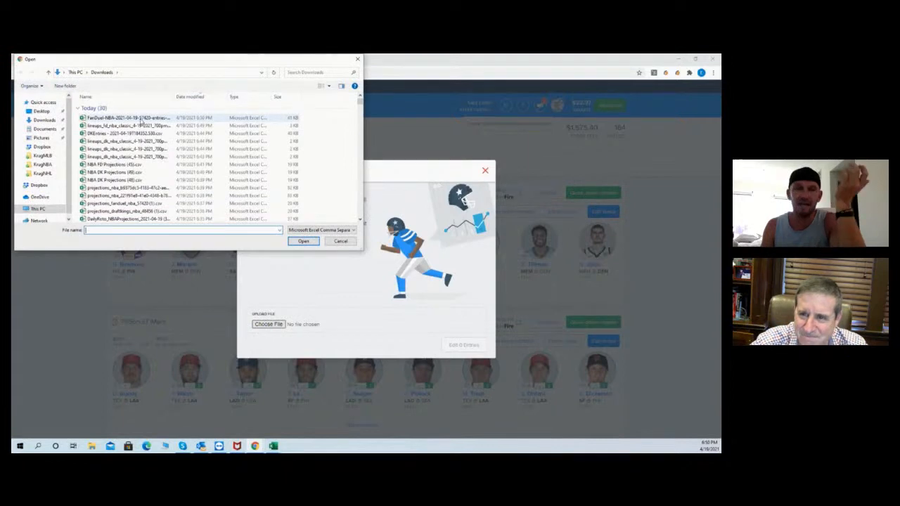
left_click(141, 118)
left_click(300, 241)
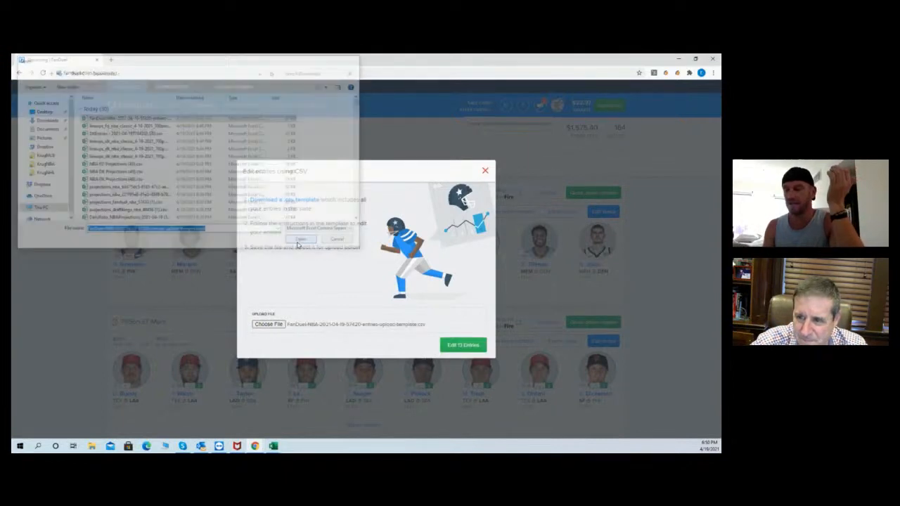
left_click(462, 345)
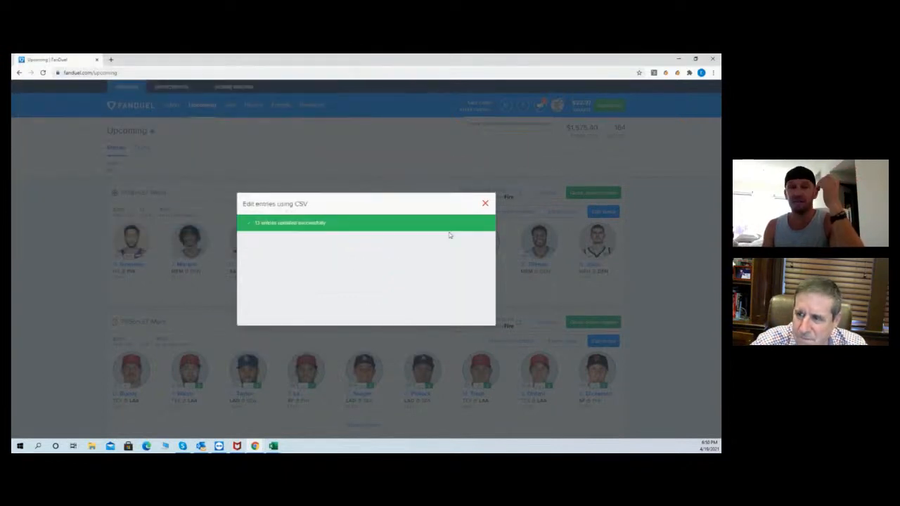
left_click(485, 203)
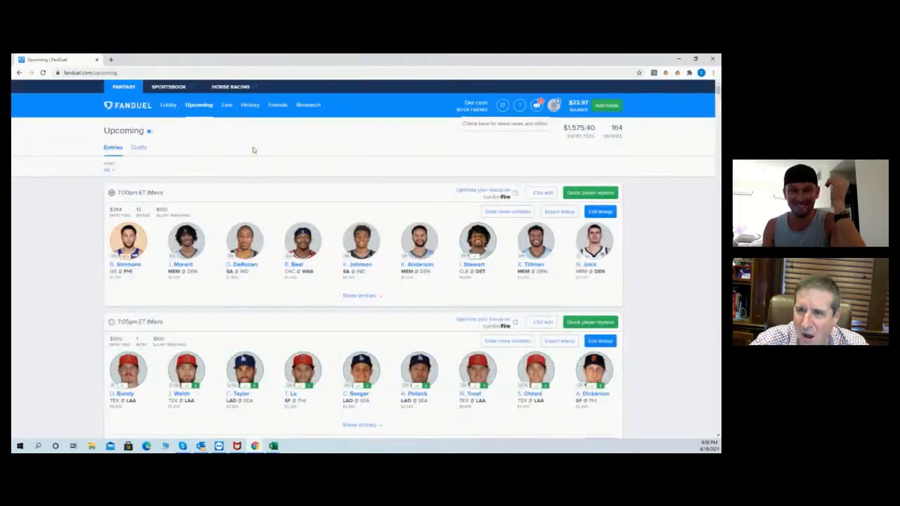
Reload the Upcoming page and review the 7:00pm ET (Main) lineups and player exposures.
left_click(133, 72)
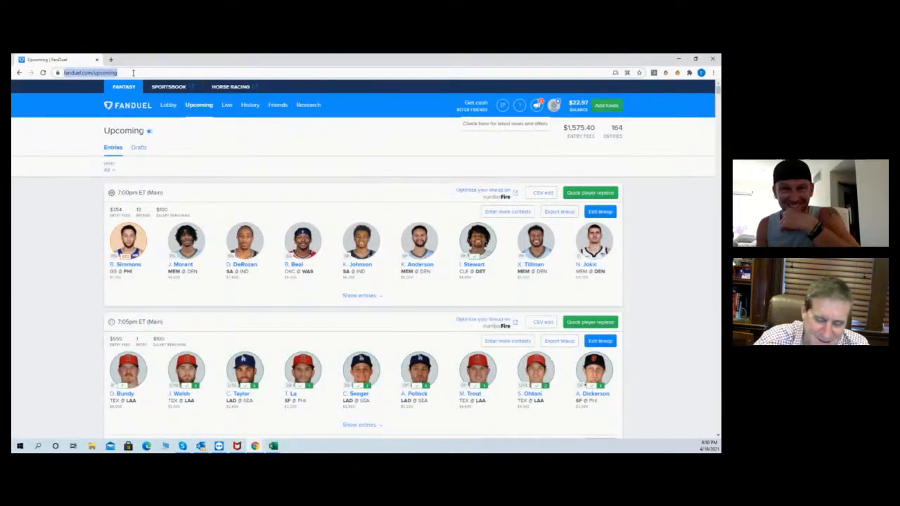
key("Return")
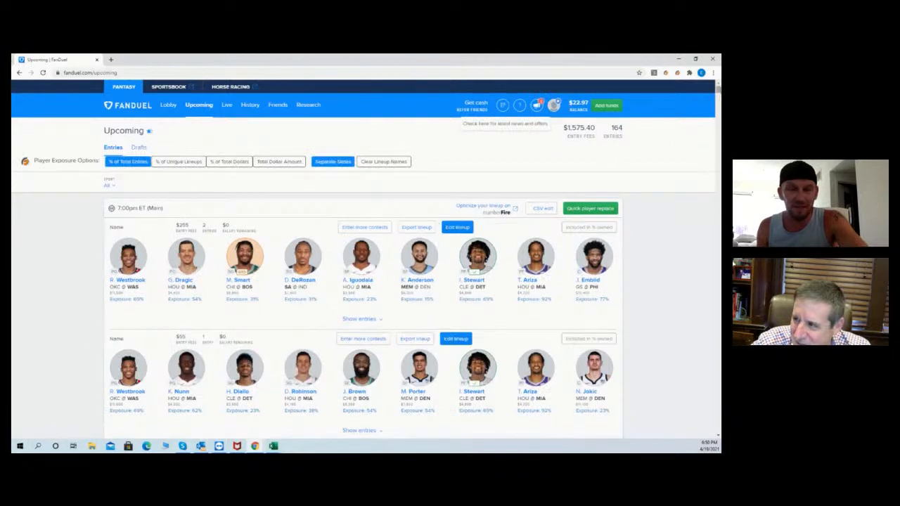
left_click_drag(719, 90, 719, 91)
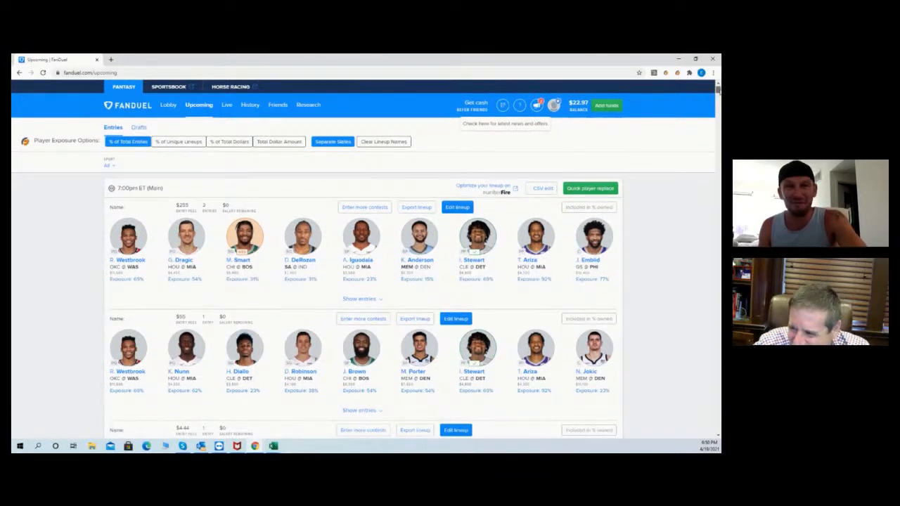
left_click_drag(719, 90, 718, 97)
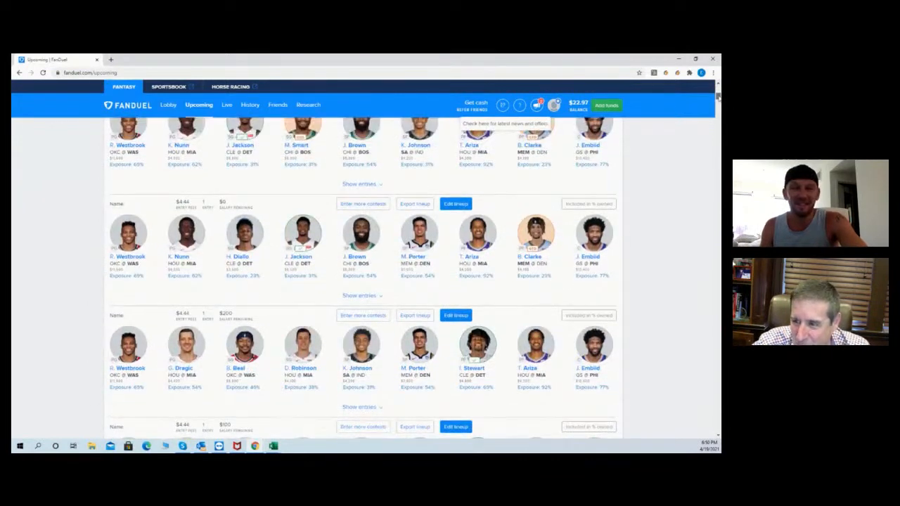
left_click_drag(718, 96, 717, 86)
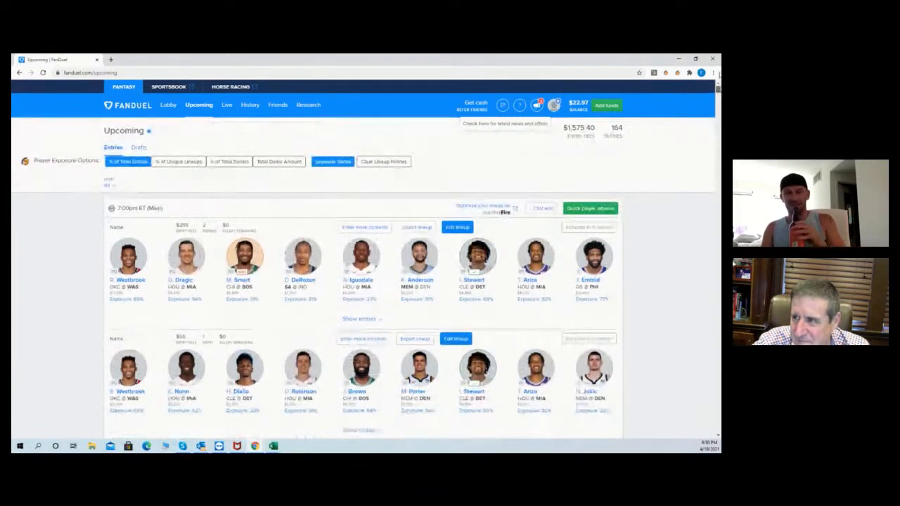
left_click(680, 60)
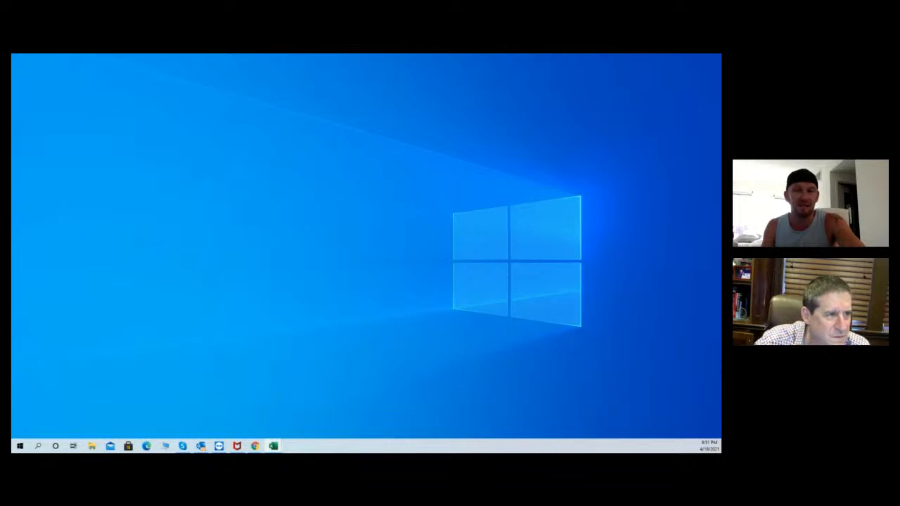
left_click_drag(12, 70, 213, 54)
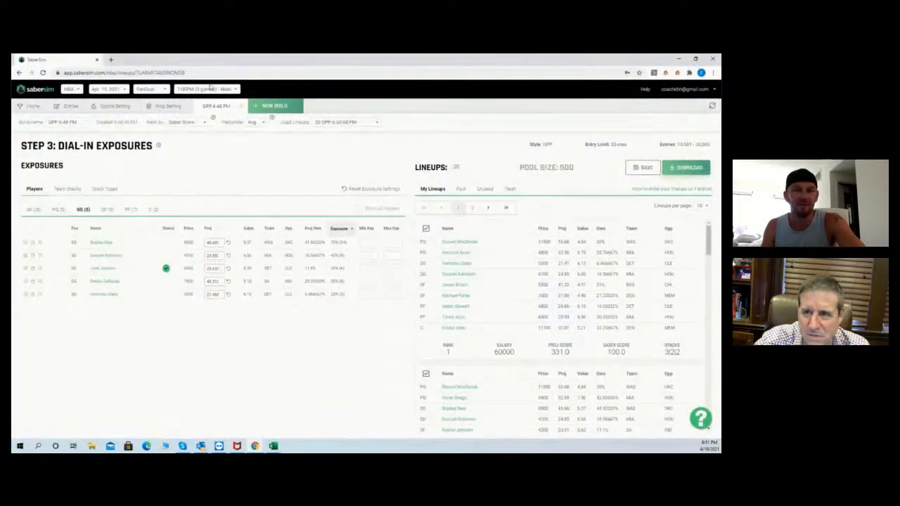
left_click_drag(71, 59, 12, 63)
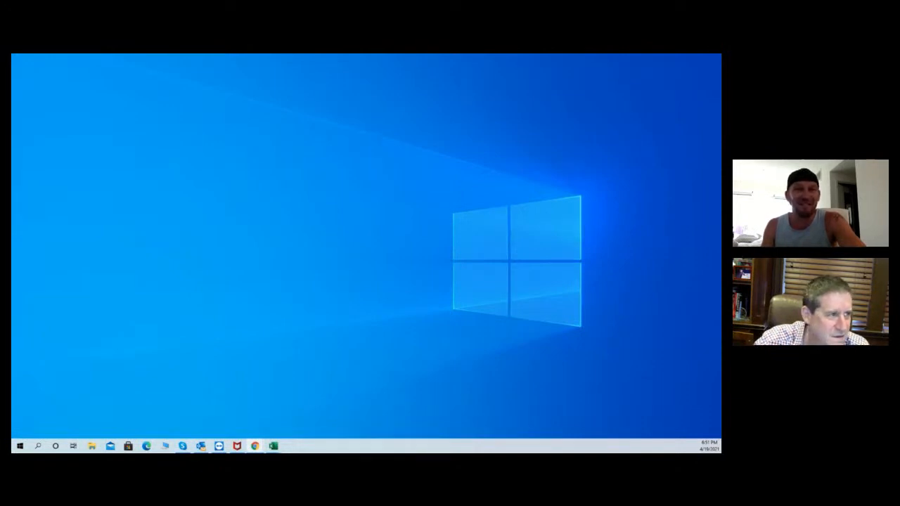
Open the FanDuel contest lobby in the blank browser window.
left_click_drag(11, 64, 292, 81)
left_click(88, 74)
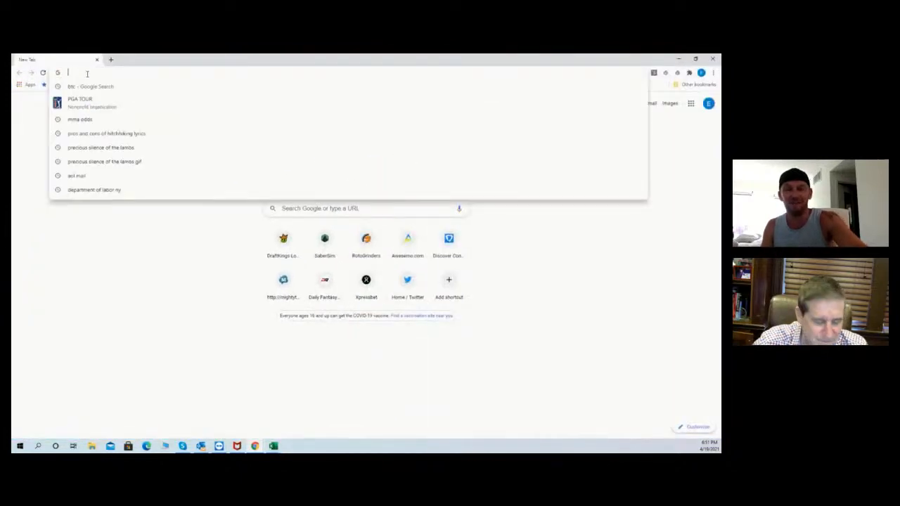
type("fa")
left_click(94, 88)
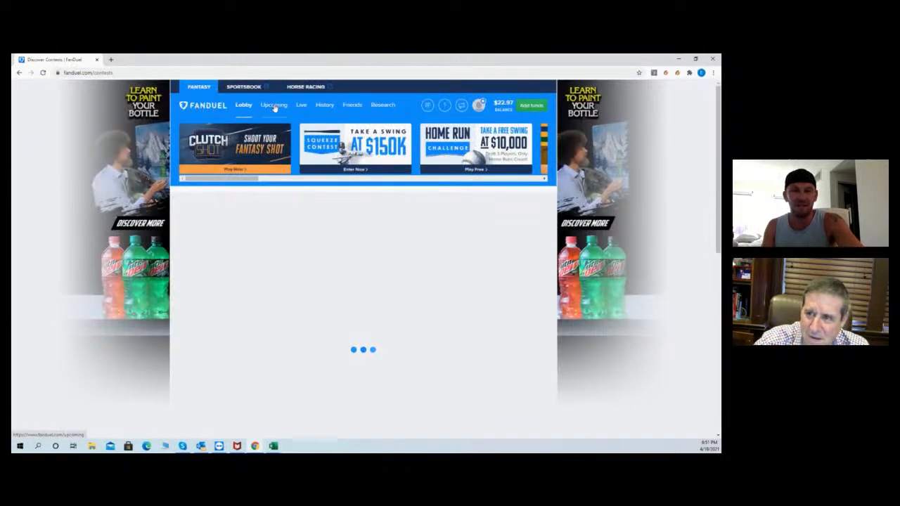
Download the 7:00pm ET (Main) entries CSV template from the Upcoming page, open it and fit the contest_id column to its contents.
left_click(274, 107)
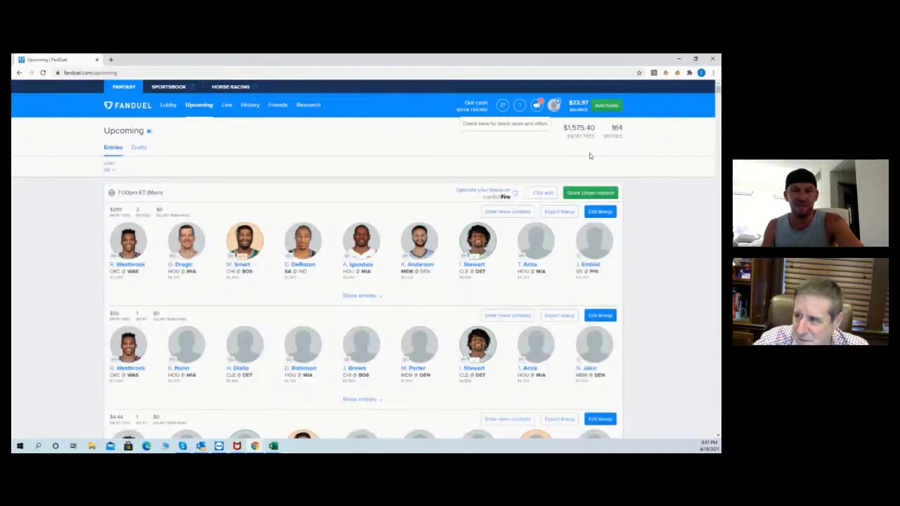
left_click(543, 193)
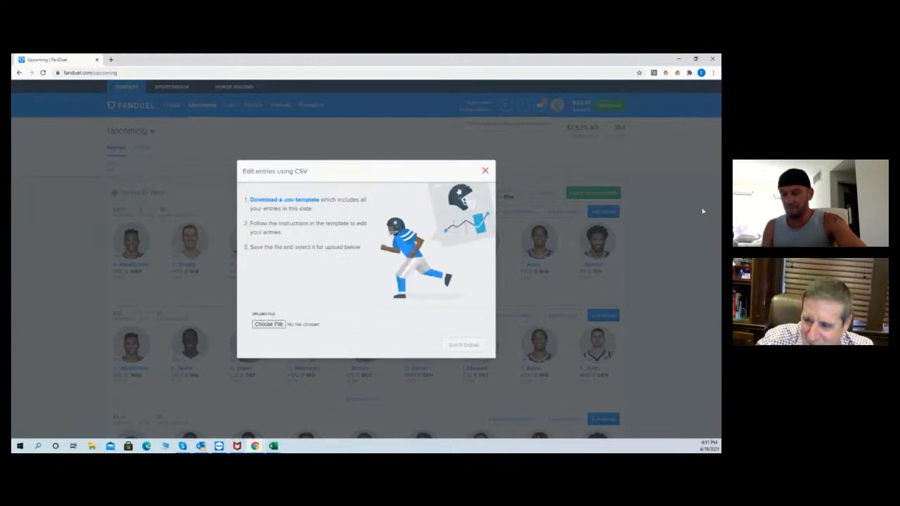
left_click(273, 200)
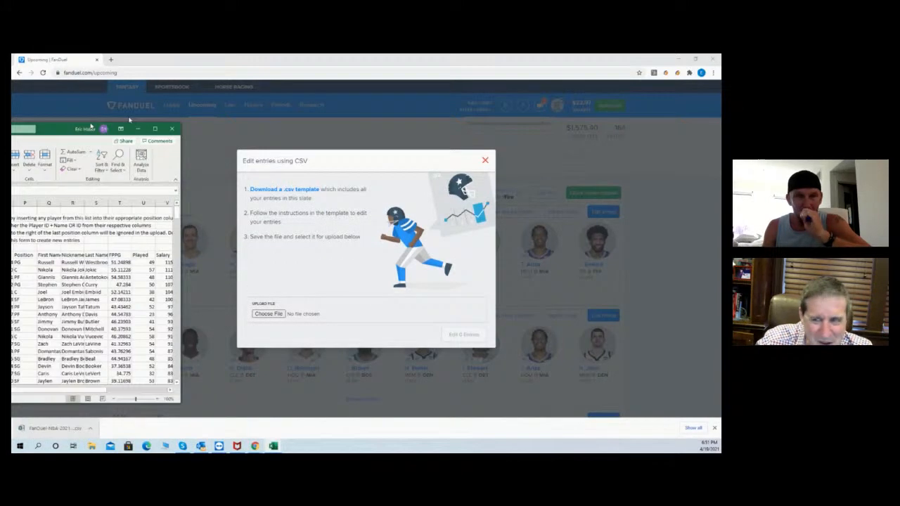
left_click(522, 115)
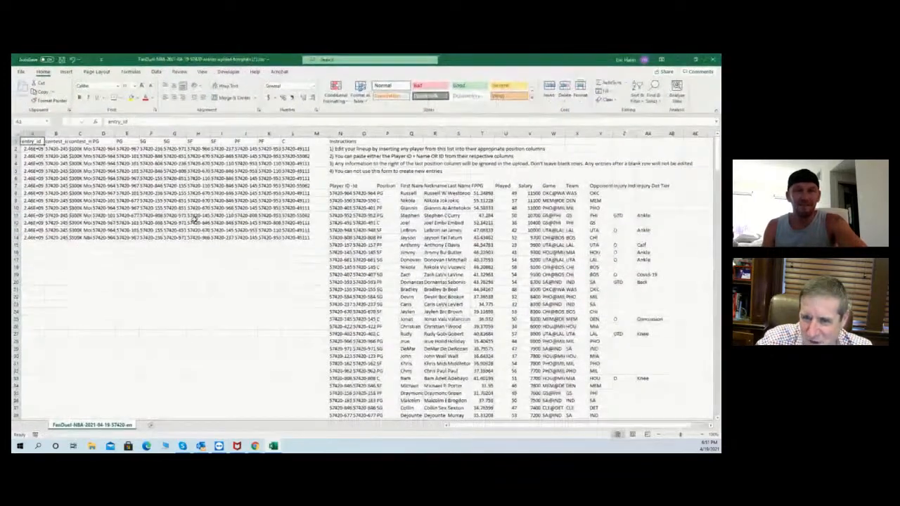
left_click(175, 215)
double_click(68, 136)
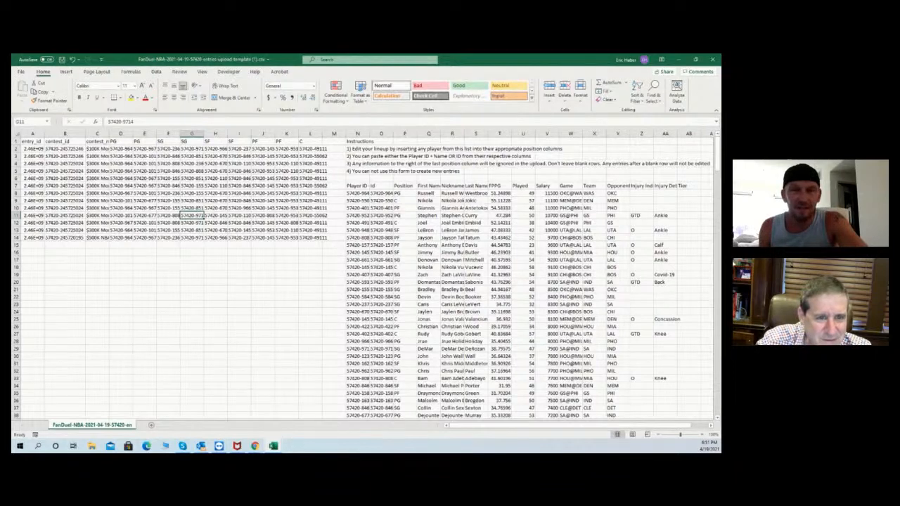
Bring up the lineups_fd_nba_classic_4-19-2021_700pm file and fit the template's contest_name column to its text.
left_click(255, 447)
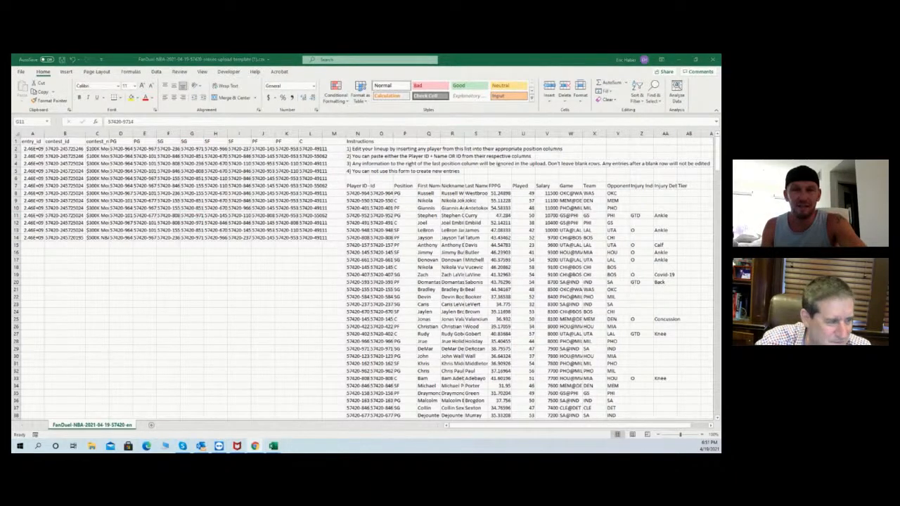
key("alt+Tab")
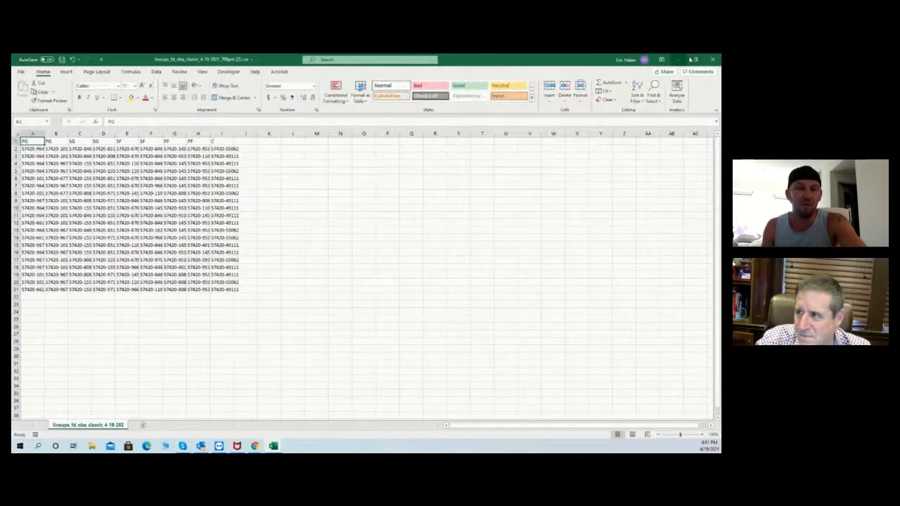
left_click(695, 59)
left_click(420, 115)
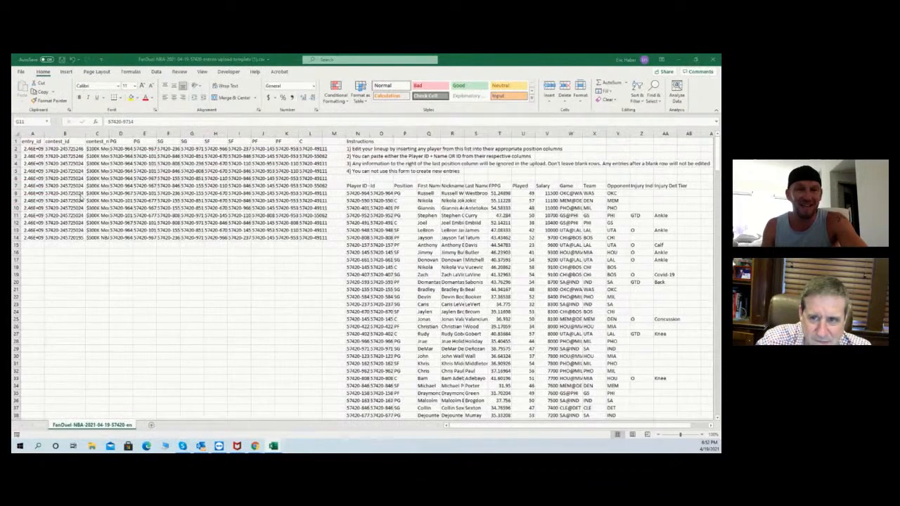
left_click(118, 134)
left_click_drag(110, 134, 109, 134)
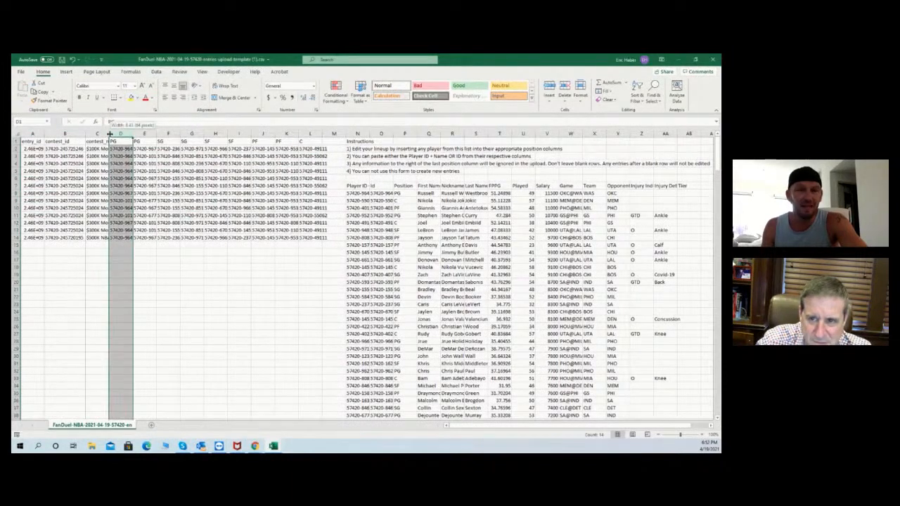
double_click(110, 133)
left_click(223, 140)
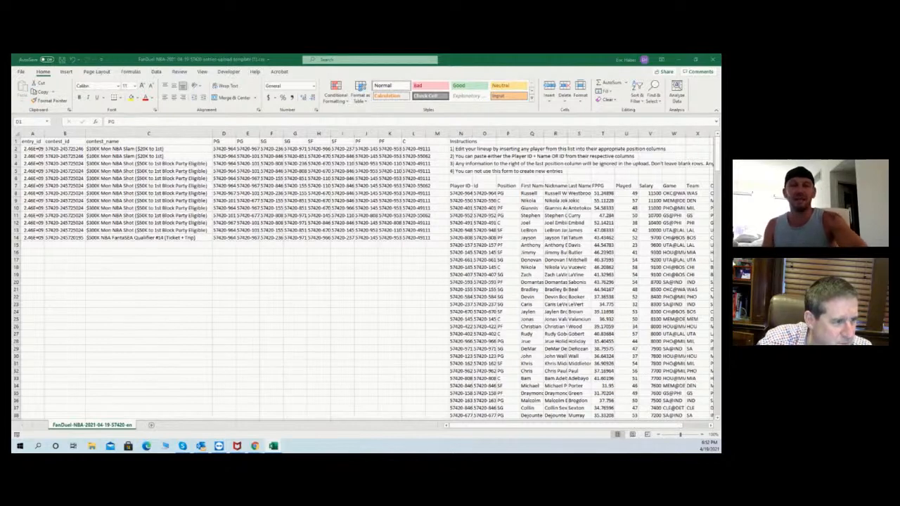
Copy the first twelve lineups from the FanDuel lineups file into D2:L13 of the entries template.
key("ctrl+c")
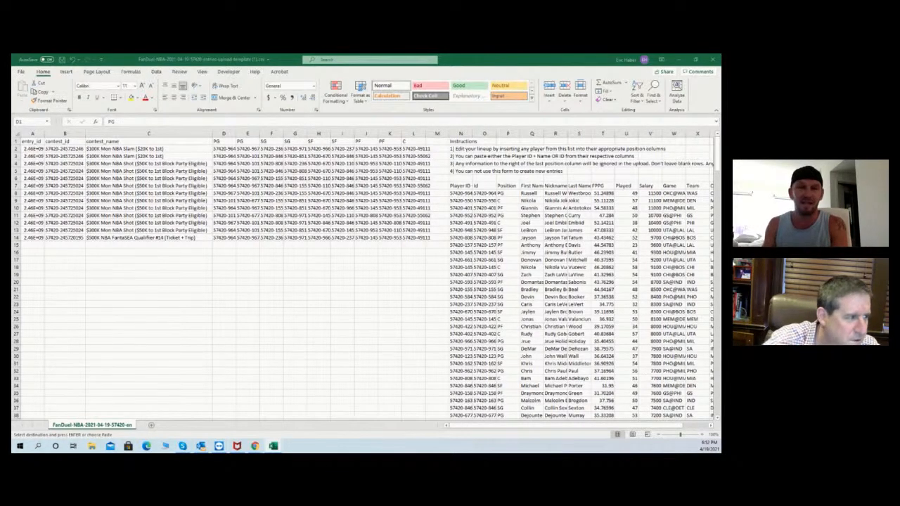
left_click(218, 164)
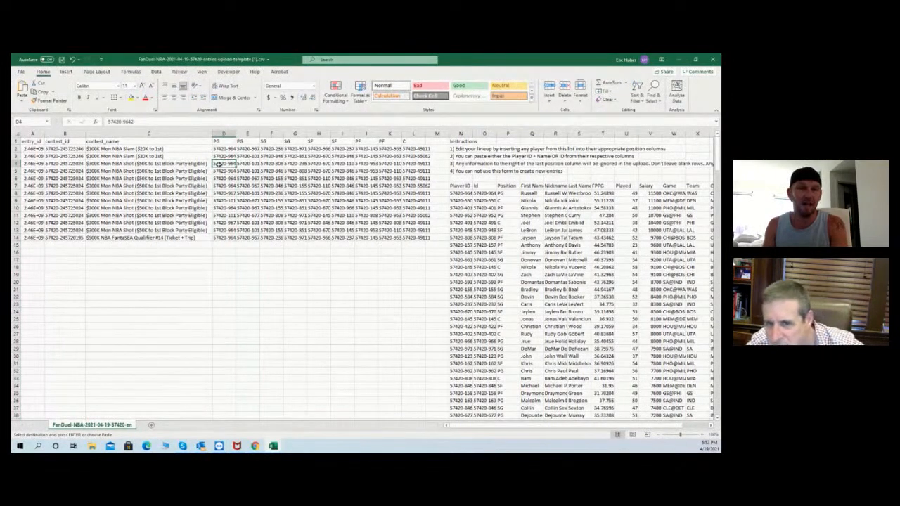
left_click(220, 150)
key("ctrl+v")
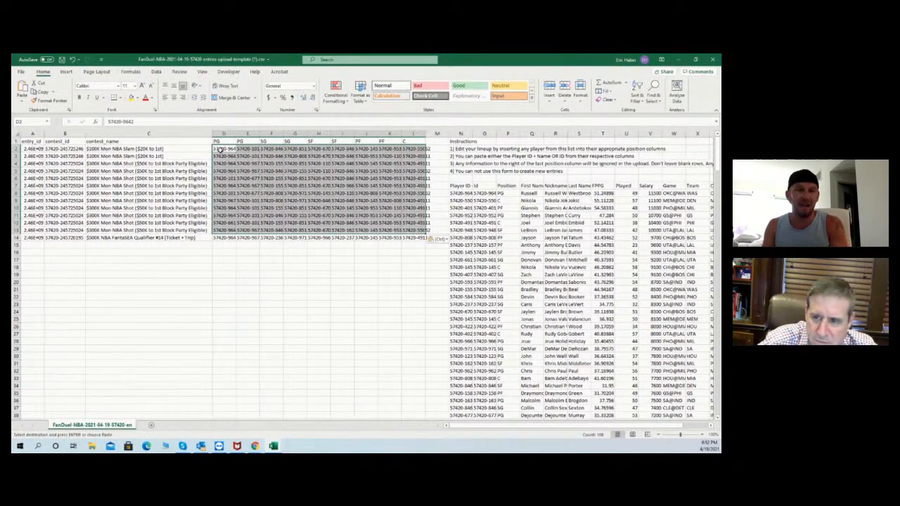
Copy the row 2 lineup into the FantaSEA Qualifier entry in row 14 and save the template.
left_click(199, 199)
left_click_drag(226, 149, 426, 150)
key("ctrl+c")
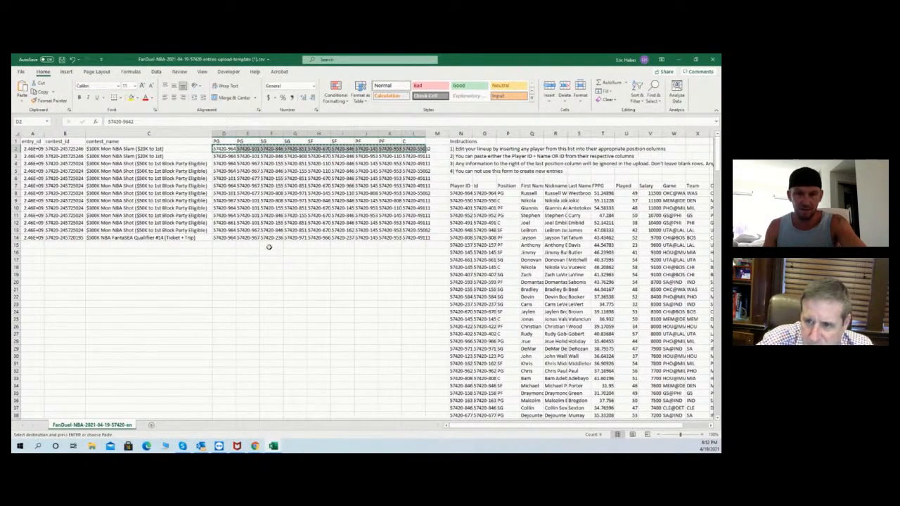
left_click(219, 239)
key("ctrl+v")
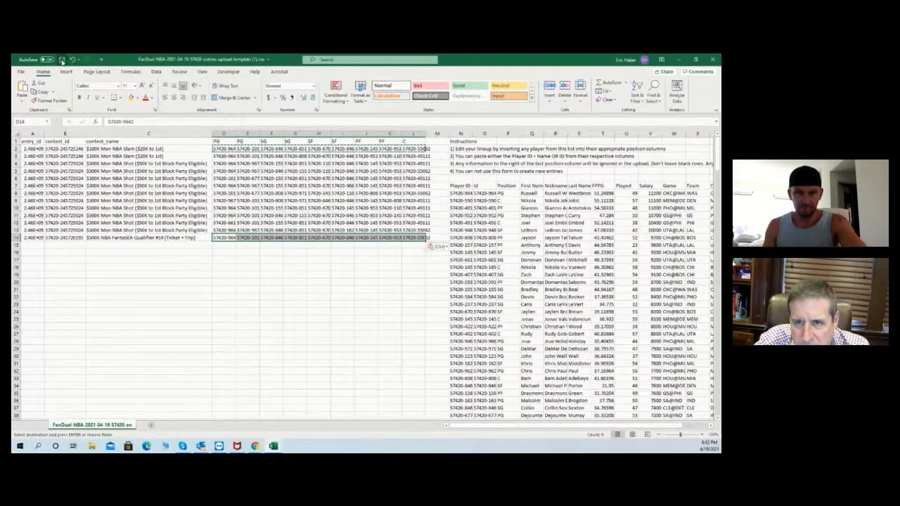
key("ctrl+s")
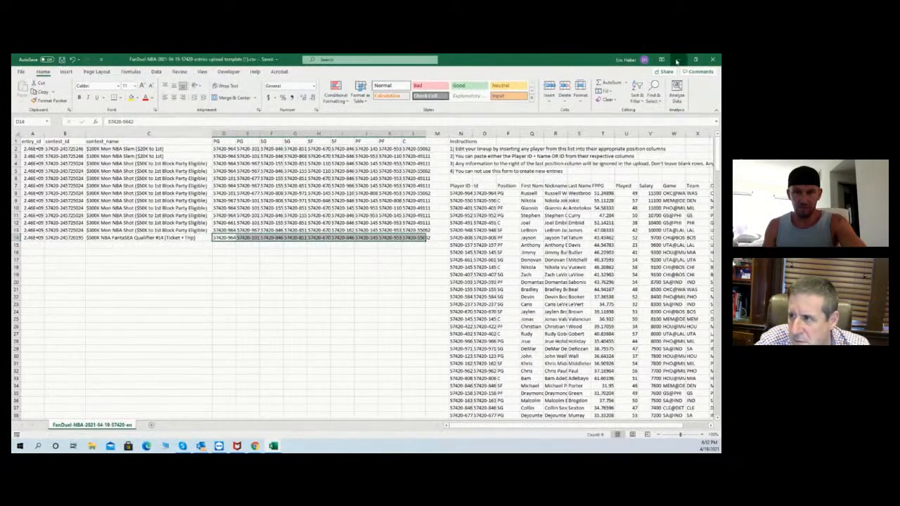
key("alt+Tab")
left_click(269, 325)
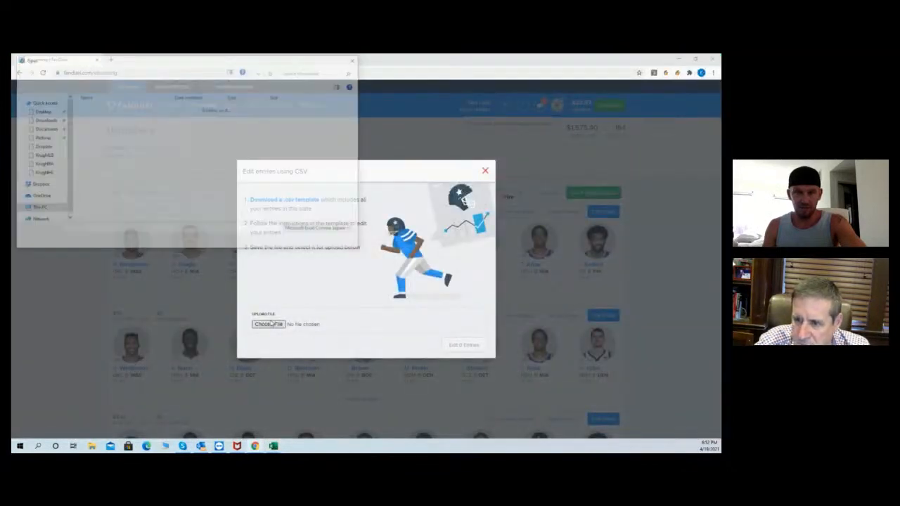
left_click(140, 118)
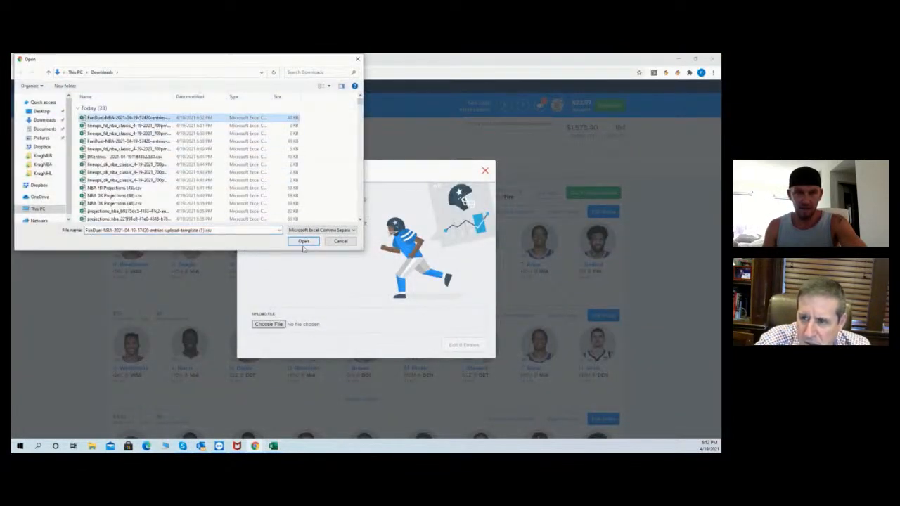
left_click(303, 241)
left_click(459, 346)
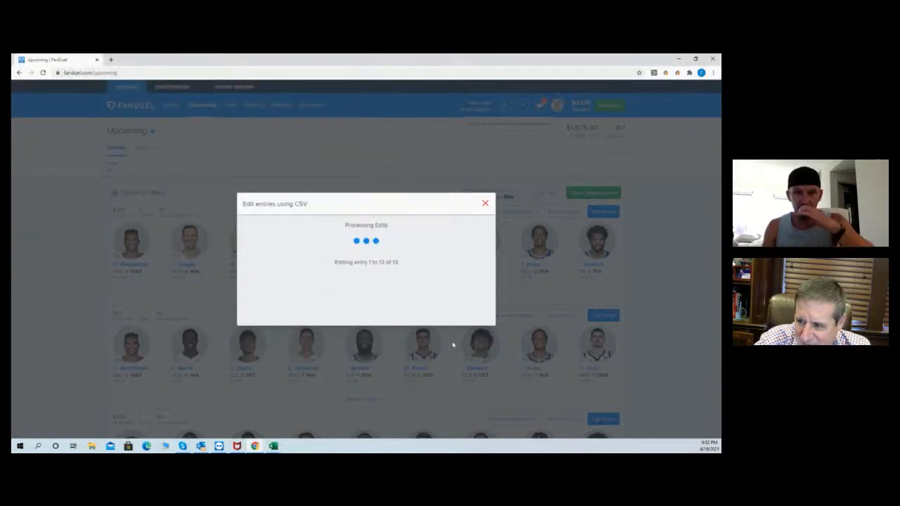
left_click(485, 203)
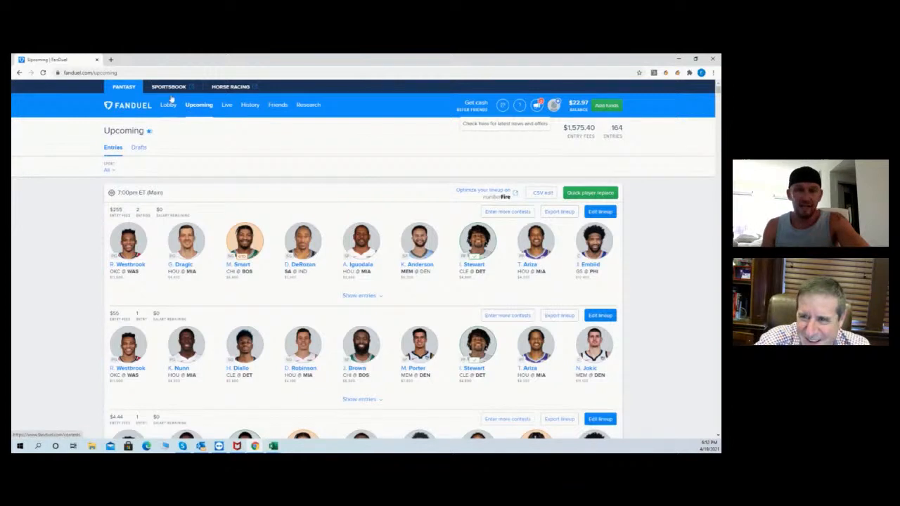
Reload the Upcoming page and check the edited 7:00pm ET (Main) lineups with their player exposures.
left_click(198, 107)
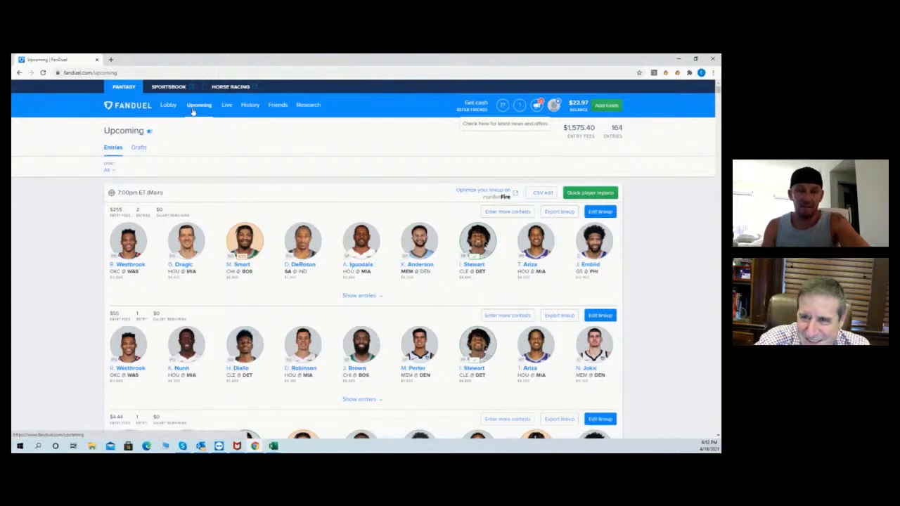
left_click(134, 72)
key("Return")
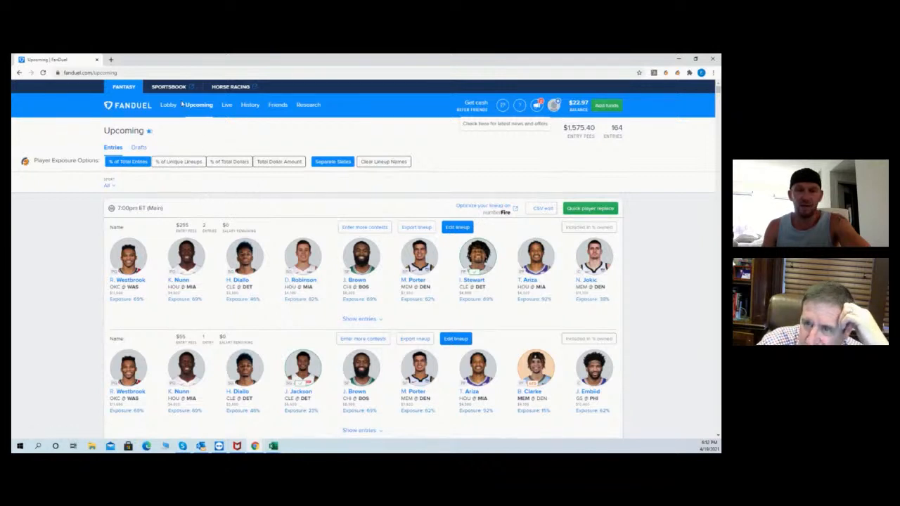
Minimise the browser and bring up the lineups_dk_nba_classic_4-19-2021_700pm file in its own window on the desktop.
left_click(680, 60)
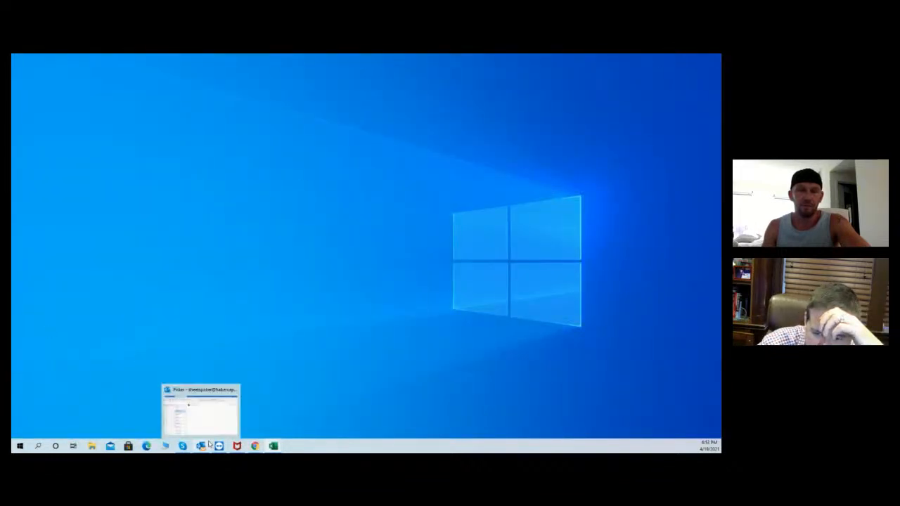
mouse_move(255, 447)
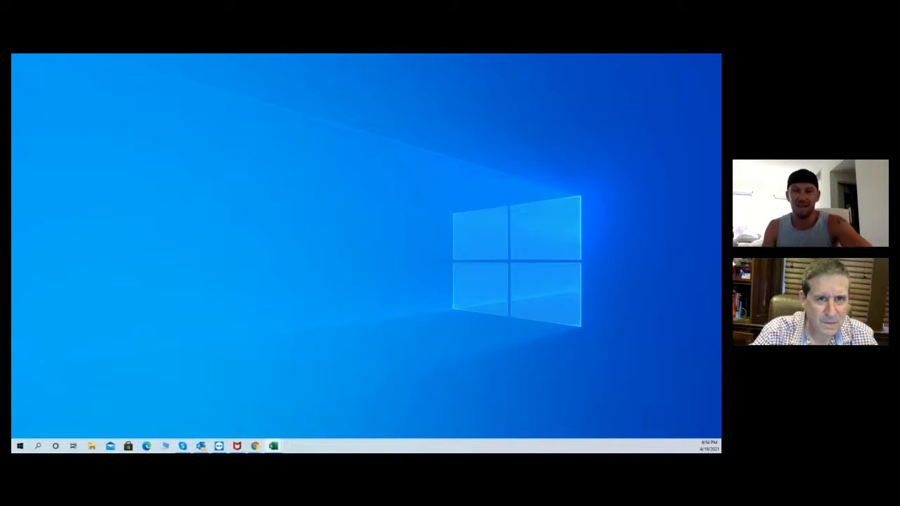
left_click_drag(13, 98, 477, 82)
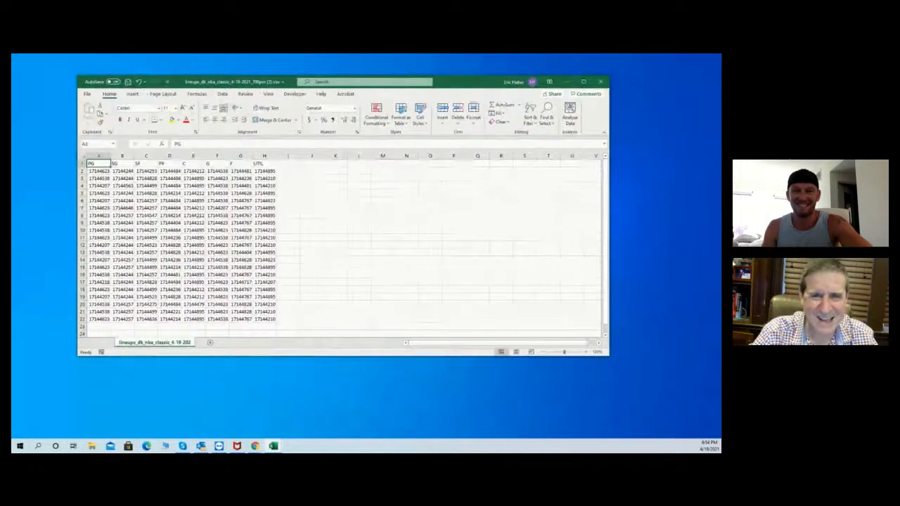
key("alt+Tab")
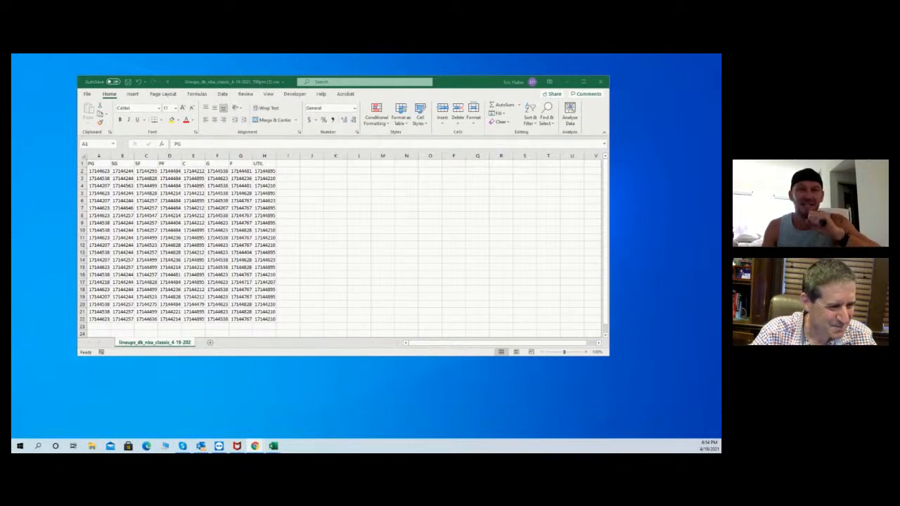
left_click(138, 221)
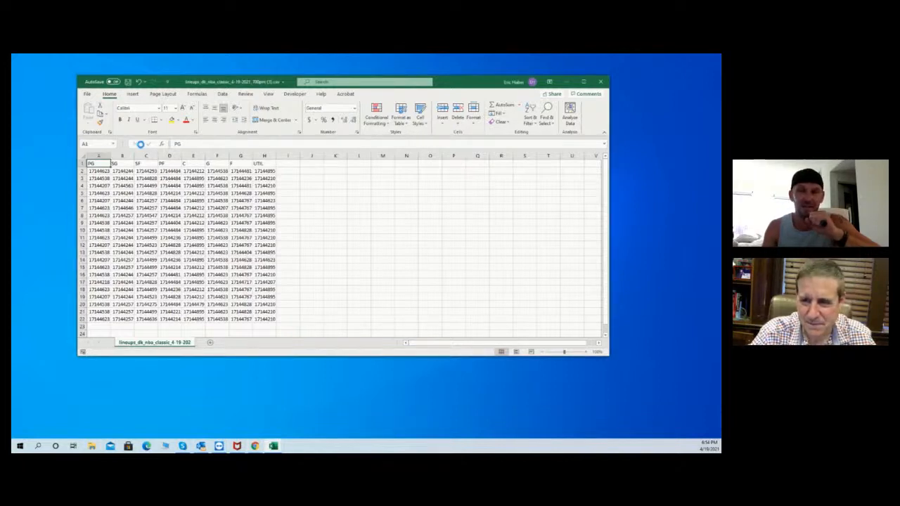
left_click_drag(202, 90, 11, 160)
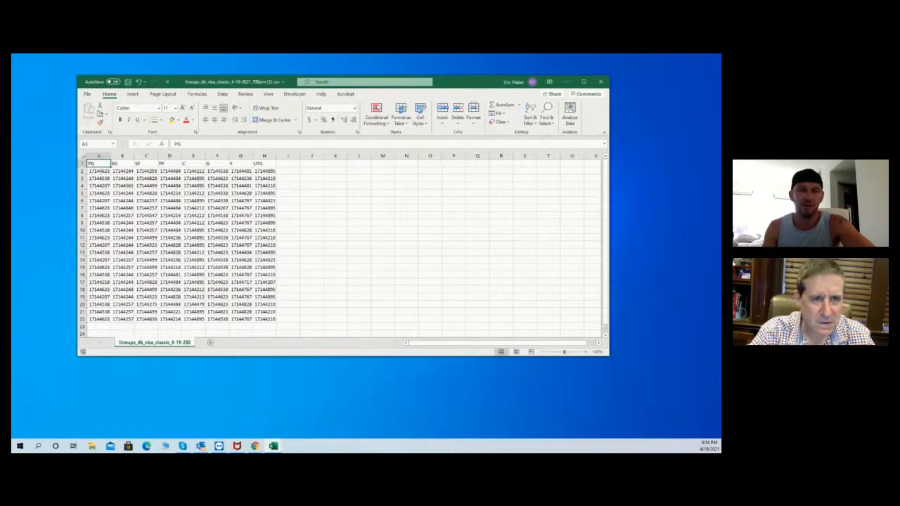
mouse_move(11, 117)
left_mouse_down()
mouse_move(180, 117)
mouse_move(11, 116)
left_mouse_up()
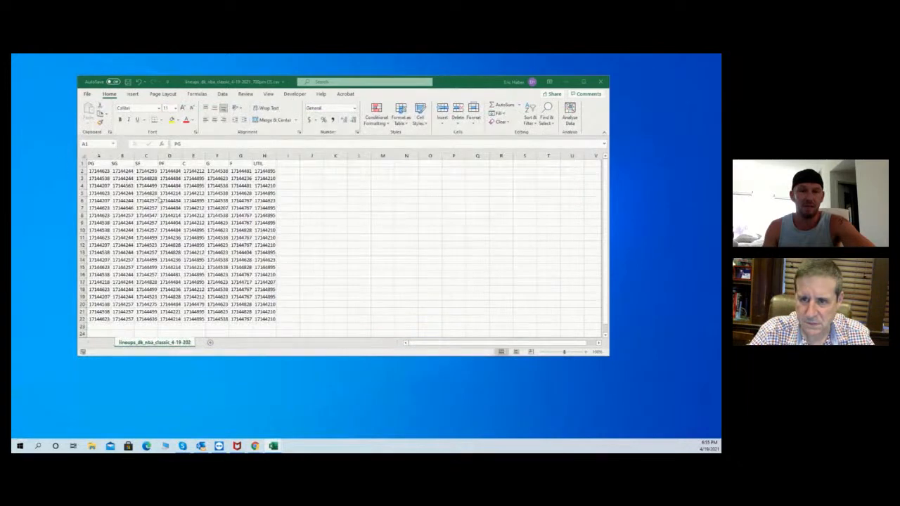
Copy all the lineups in A2:H22 of the lineups_dk_nba_classic_4-19-2021_700pm file.
left_click_drag(95, 171, 264, 318)
left_click_drag(313, 268, 292, 260)
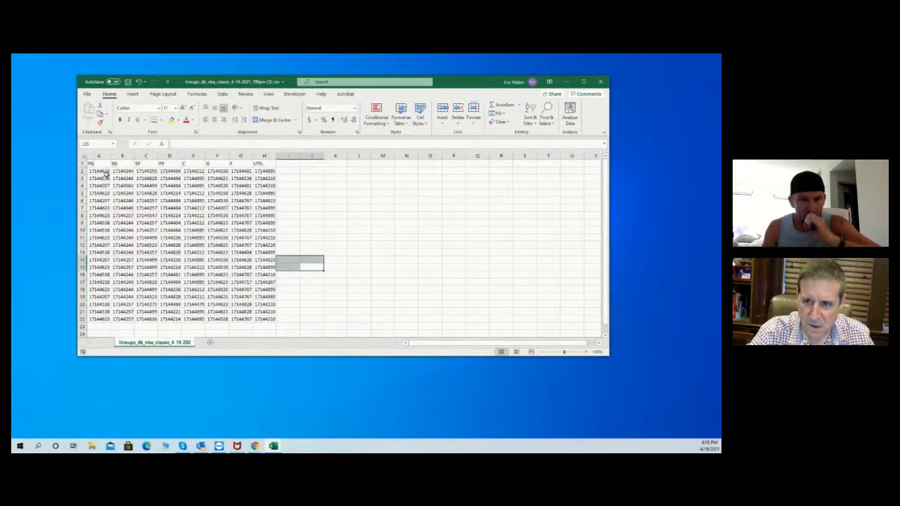
left_click_drag(99, 178, 195, 282)
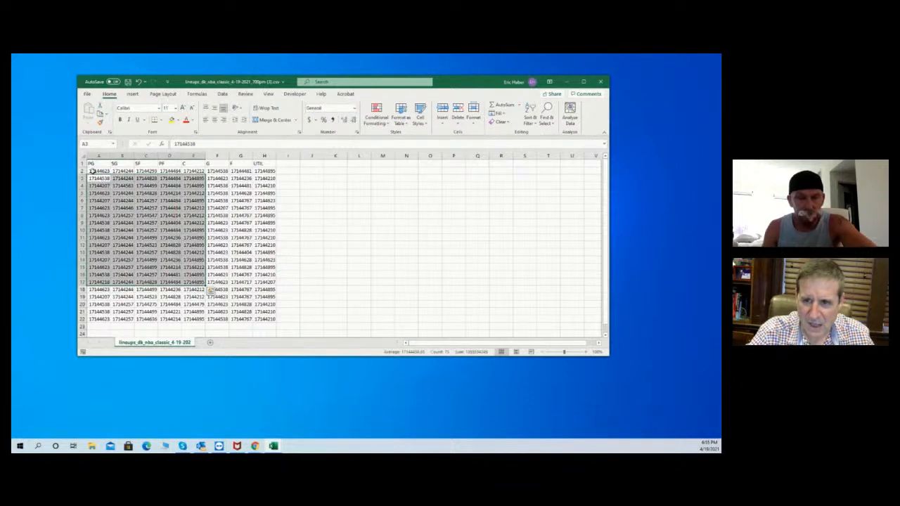
left_click_drag(92, 171, 263, 319)
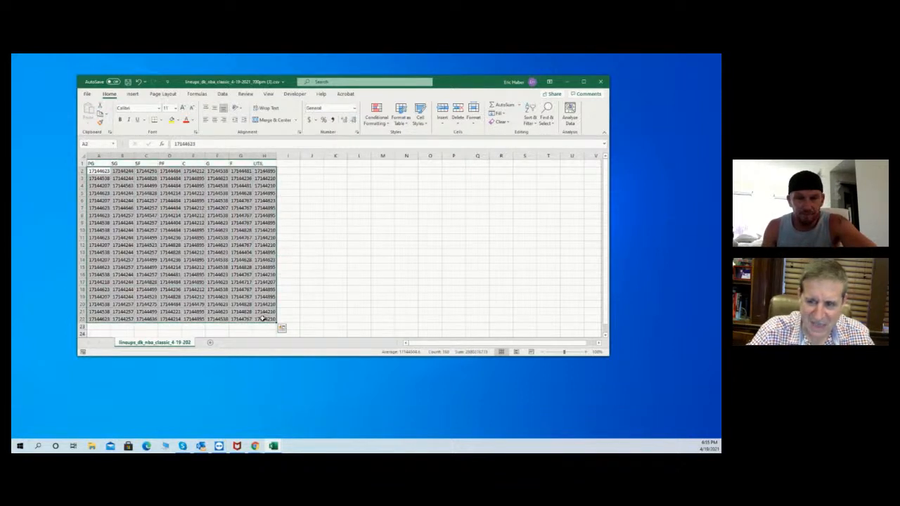
key("ctrl+c")
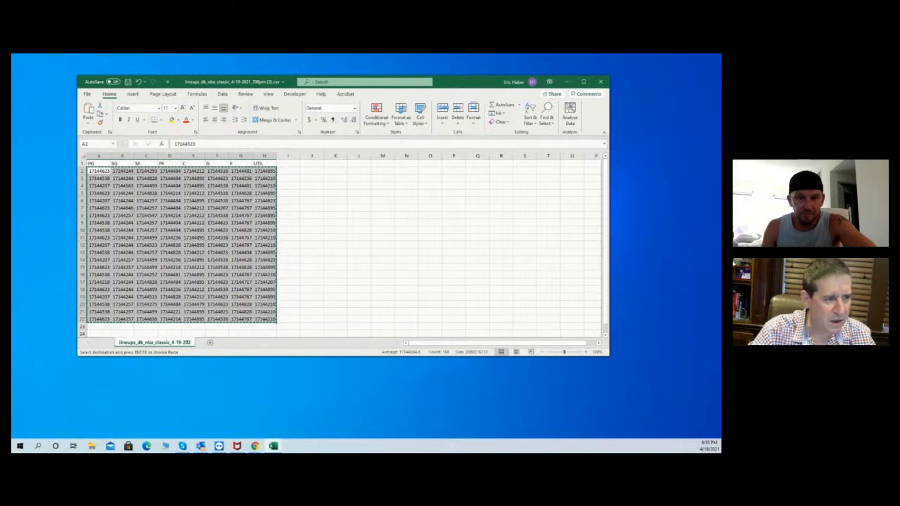
key("alt+Tab")
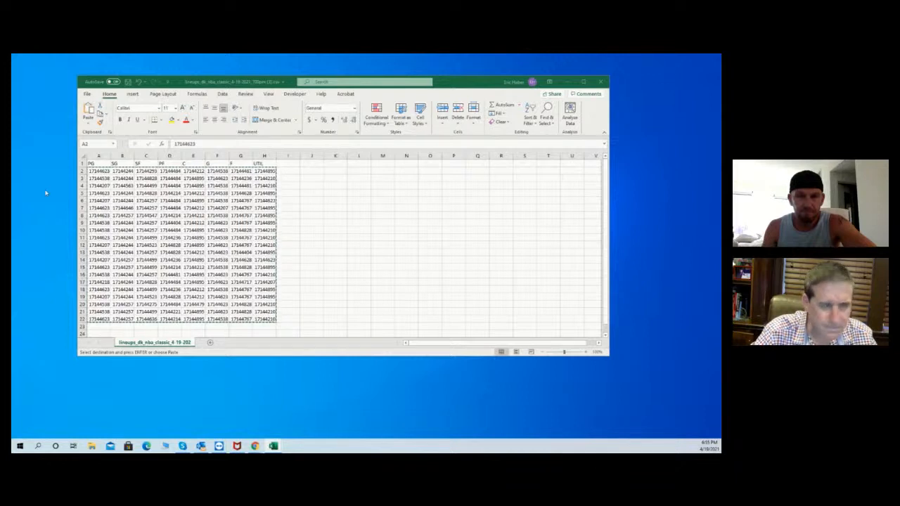
key("alt+Tab")
key("ctrl+v")
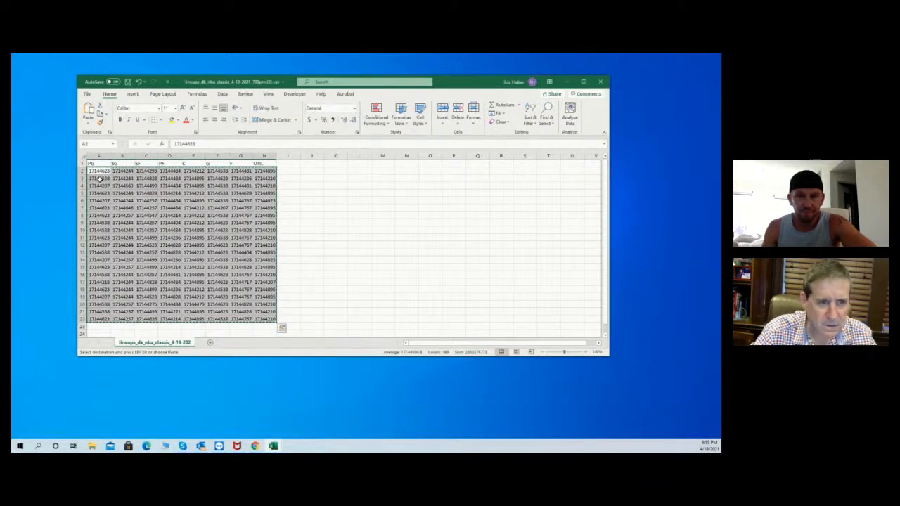
left_click(96, 173)
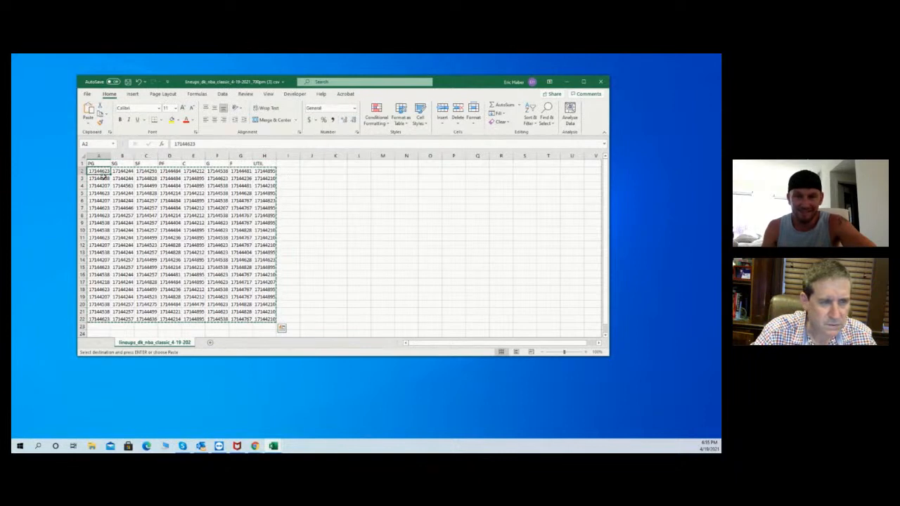
left_click_drag(104, 177, 262, 178)
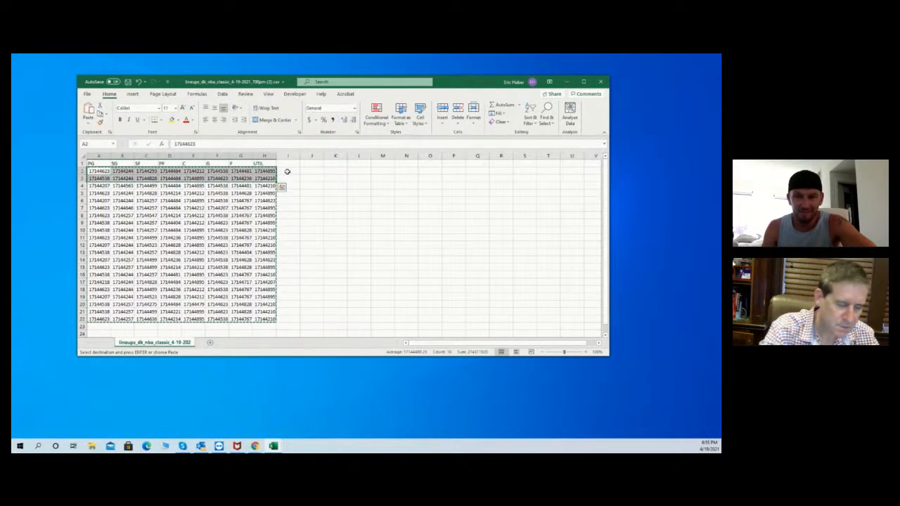
key("alt+Tab")
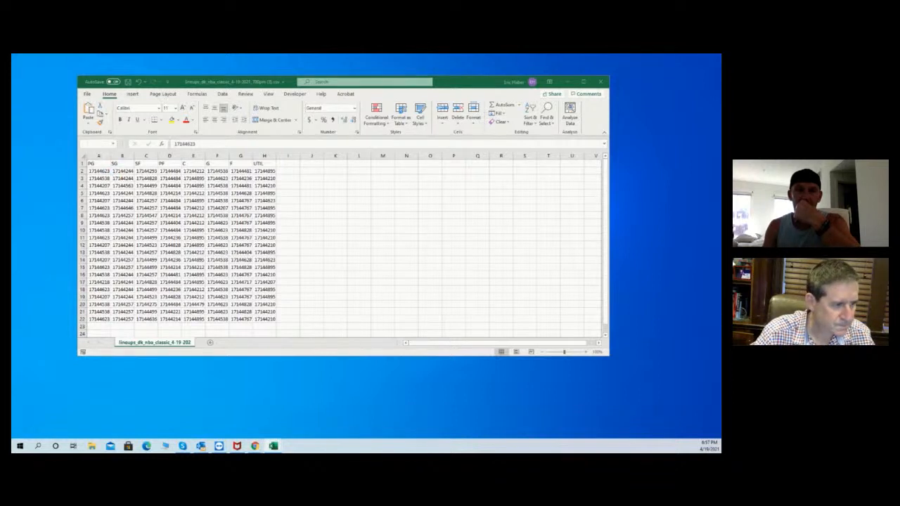
Copy the generated lineups into the $17 entries of the DKEntries file, starting in the PG column of row 4.
key("ctrl+c")
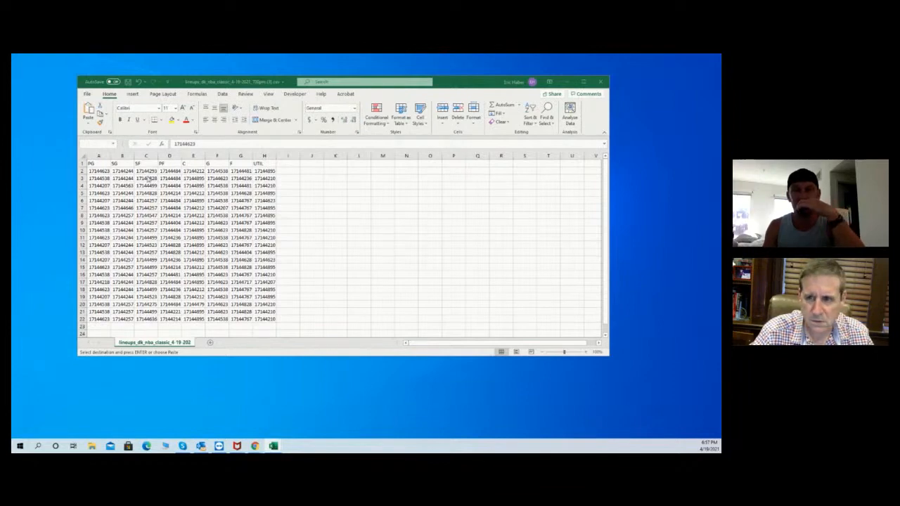
key("alt+Tab")
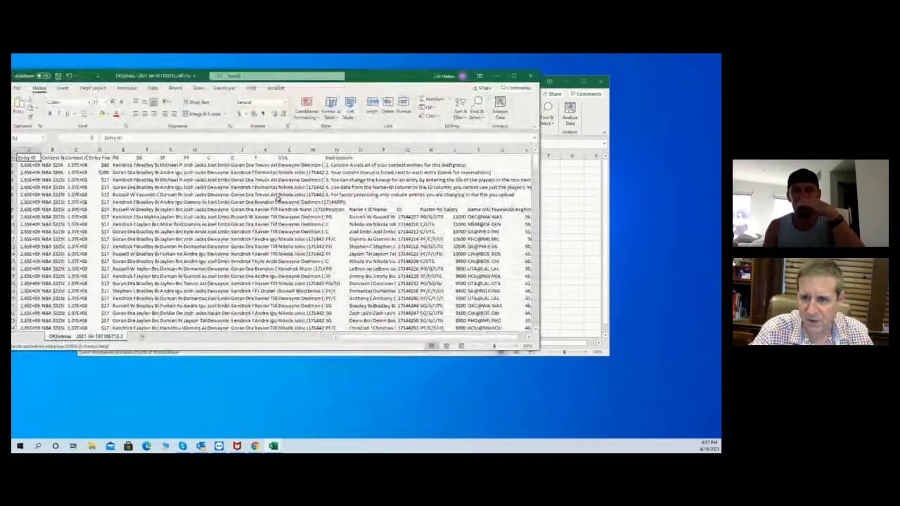
left_click(117, 181)
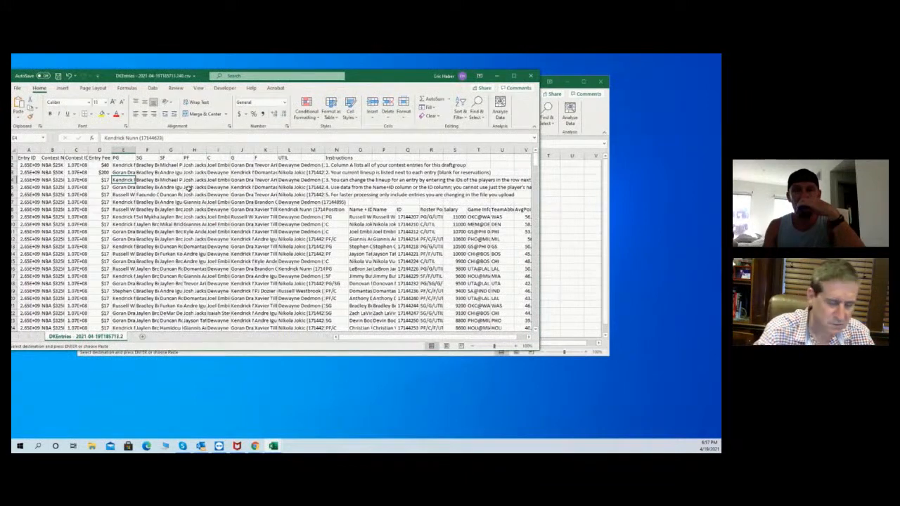
key("ctrl+v")
Copy the lineups in rows 4 and 5 into the $40 and $200 entries in rows 2 and 3, and save the file.
left_click_drag(125, 182, 284, 185)
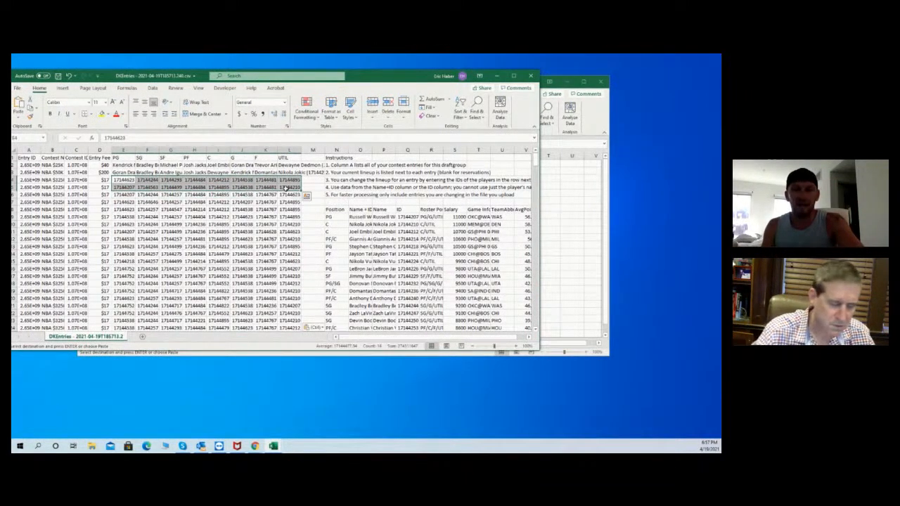
key("ctrl+c")
left_click(129, 164)
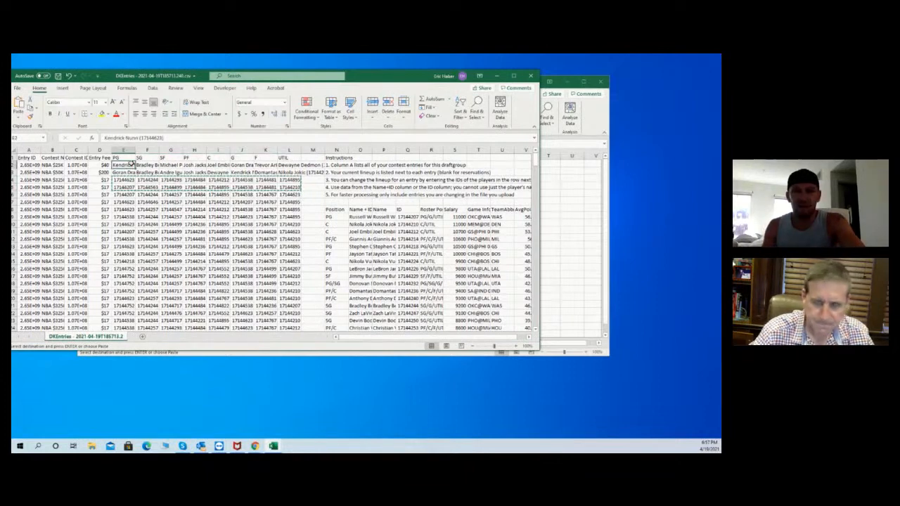
key("ctrl+v")
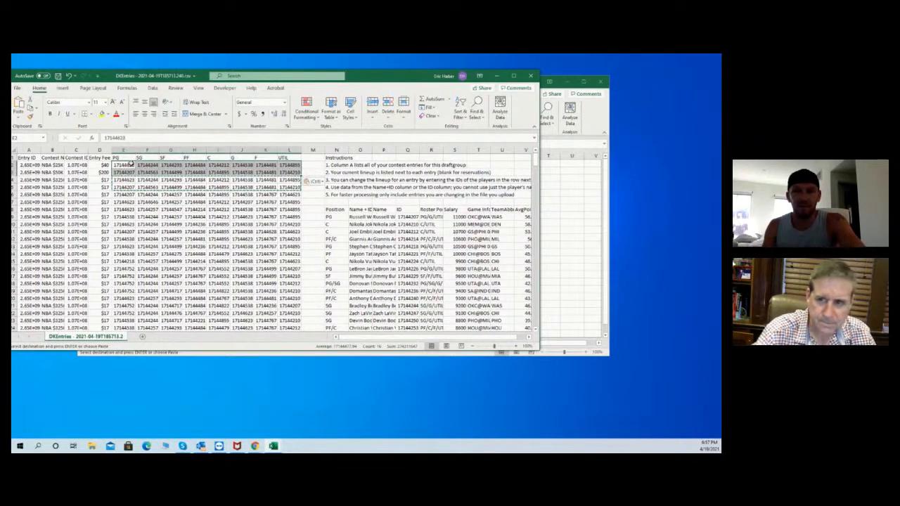
left_click(59, 75)
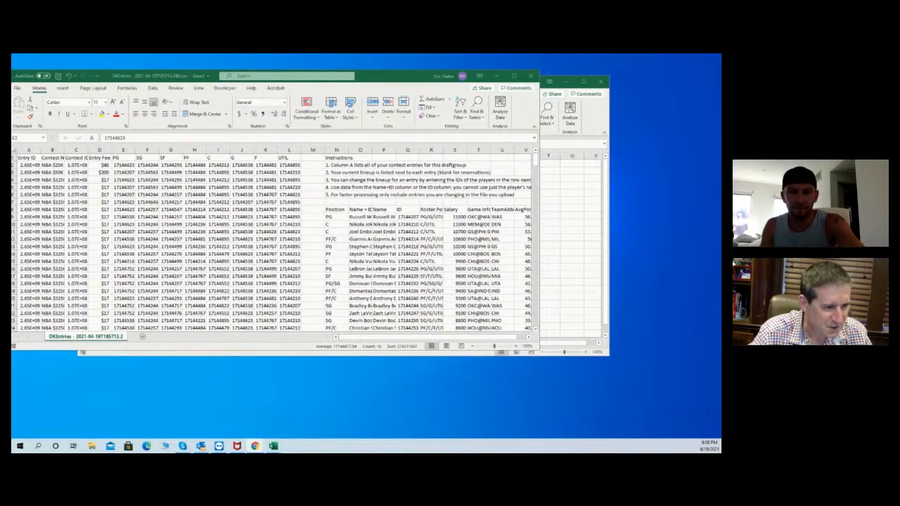
Highlight the $200 entry in row 3 and move the DKEntries window so its row numbers are in view.
left_click(103, 201)
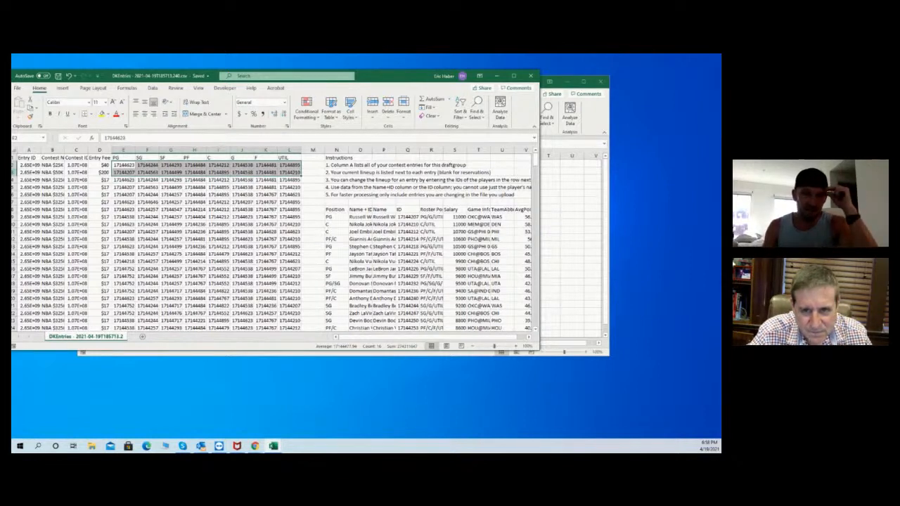
left_click(14, 172)
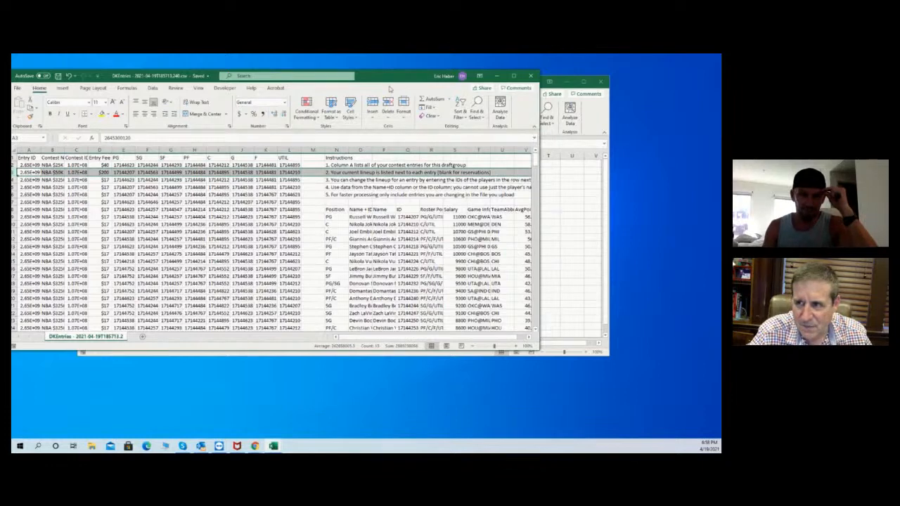
left_click_drag(400, 77, 436, 76)
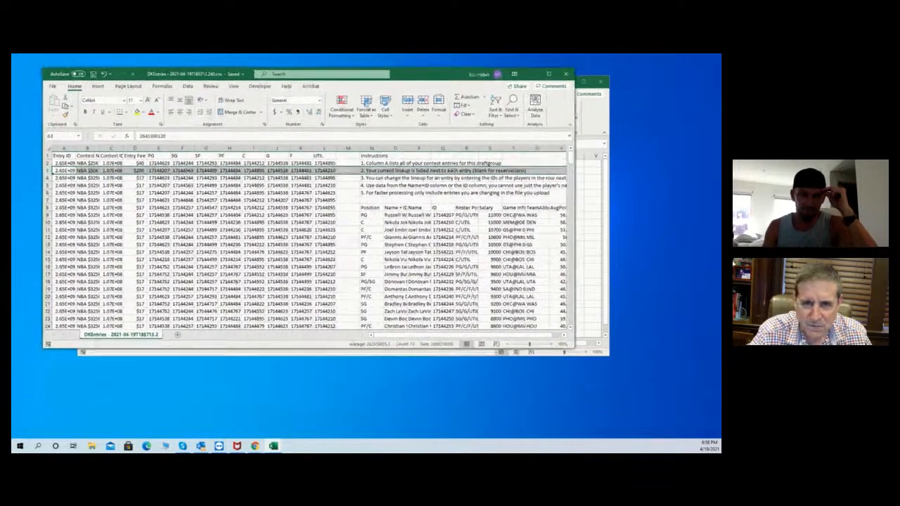
Switch to FanDuel in the browser and review the players of the lineup on the contest's live scoring page.
left_click(14, 88)
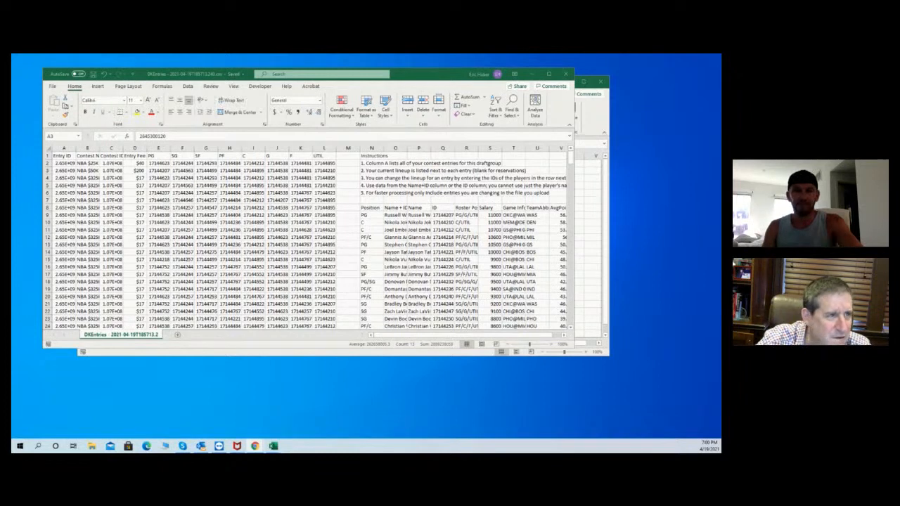
key("alt+Tab")
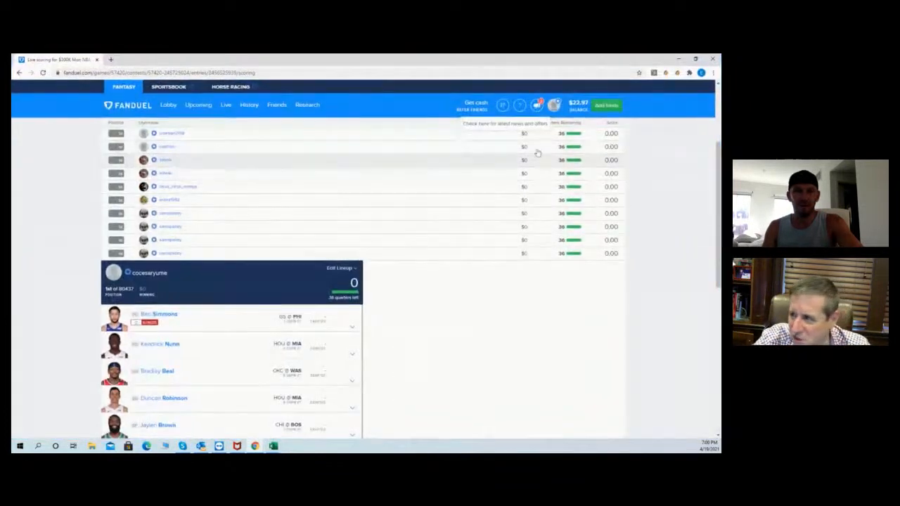
scroll(687, 225, "down", 5)
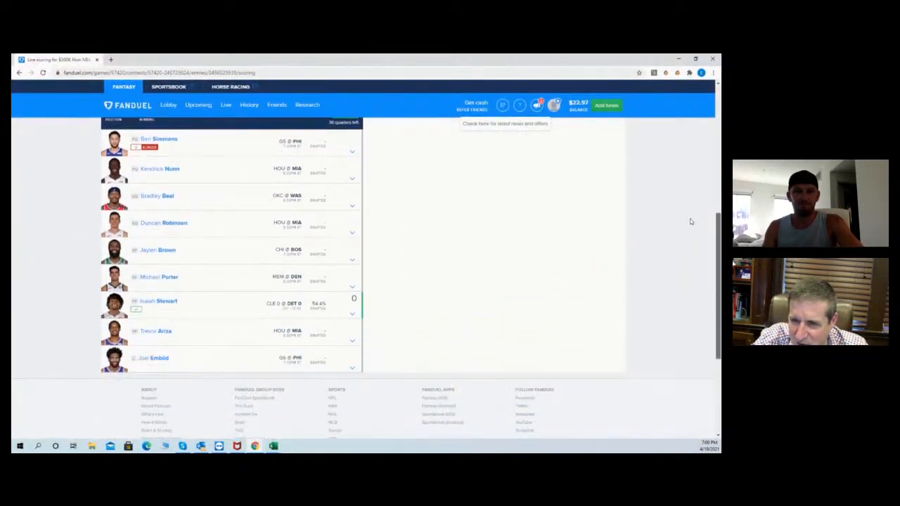